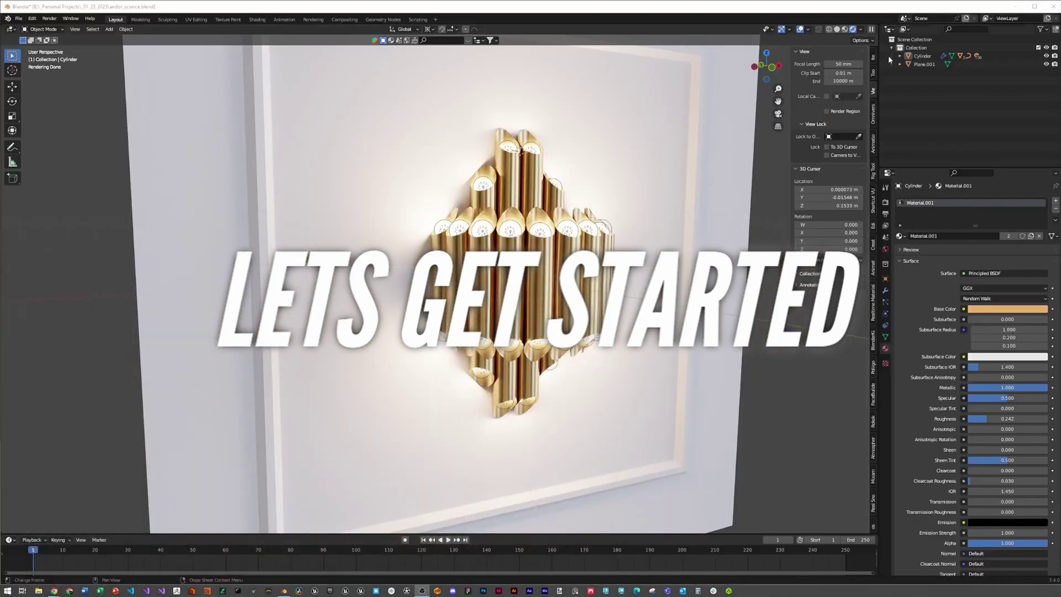
- Switch viewport shading to Scene World lighting and view the brass sconce from the front
{"action": "middle_click_drag", "start_coordinate": [595, 268], "coordinate": [611, 268]}
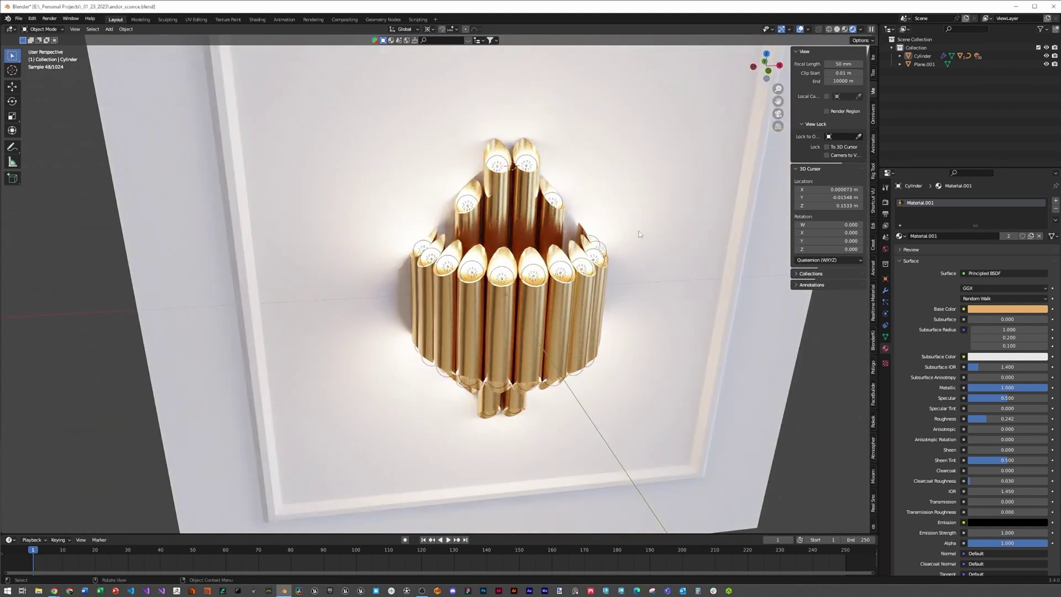
{"action": "left_click", "coordinate": [861, 30]}
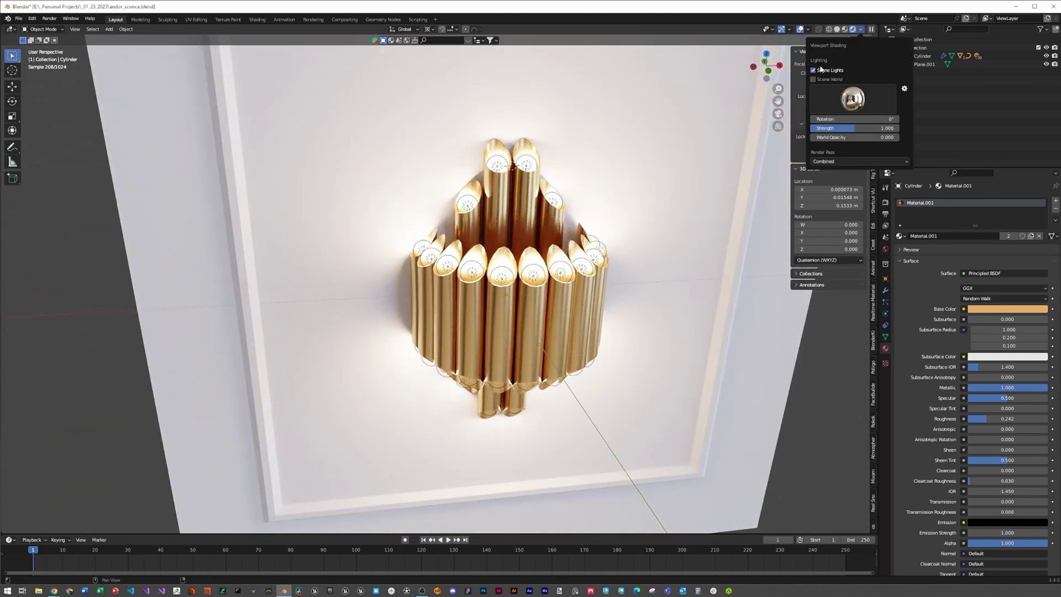
{"action": "left_click", "coordinate": [818, 80]}
{"action": "middle_click_drag", "start_coordinate": [585, 232], "coordinate": [566, 191]}
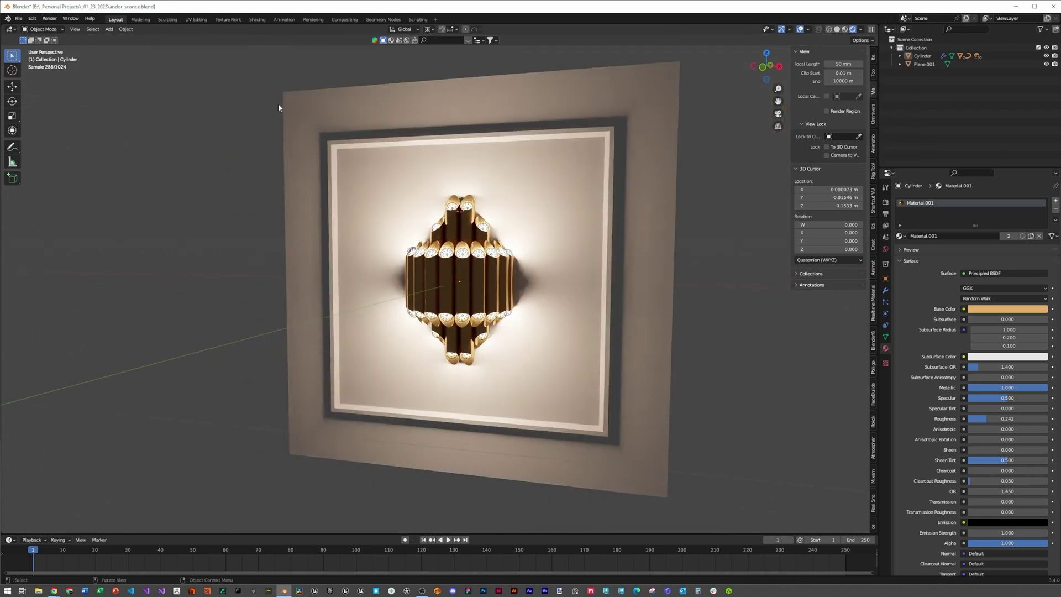
- Start a new General file and delete the default cube, camera and light
{"action": "left_click", "coordinate": [18, 19]}
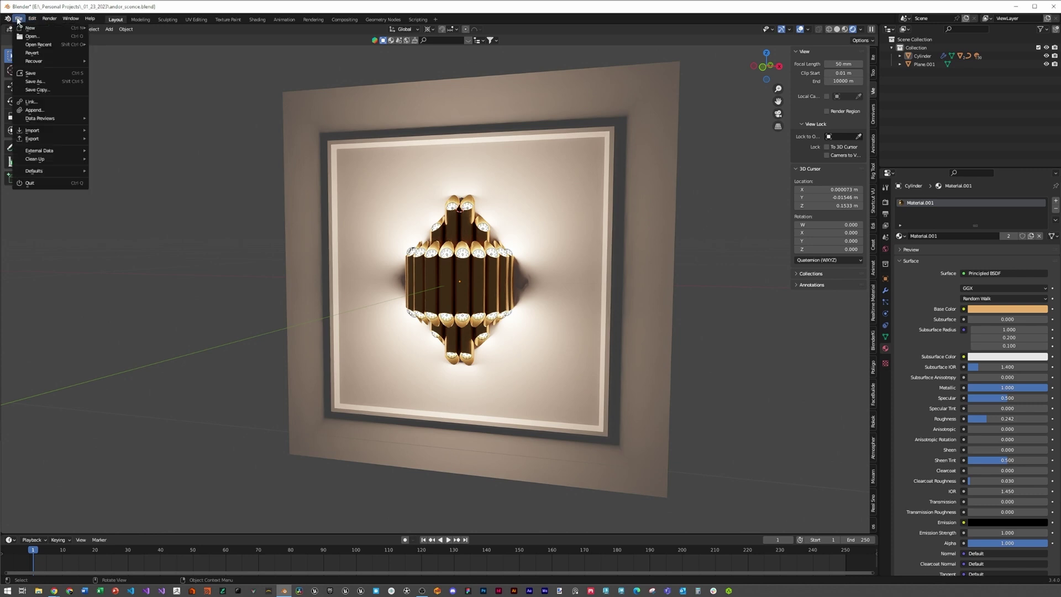
{"action": "mouse_move", "coordinate": [26, 32]}
{"action": "left_click", "coordinate": [106, 28]}
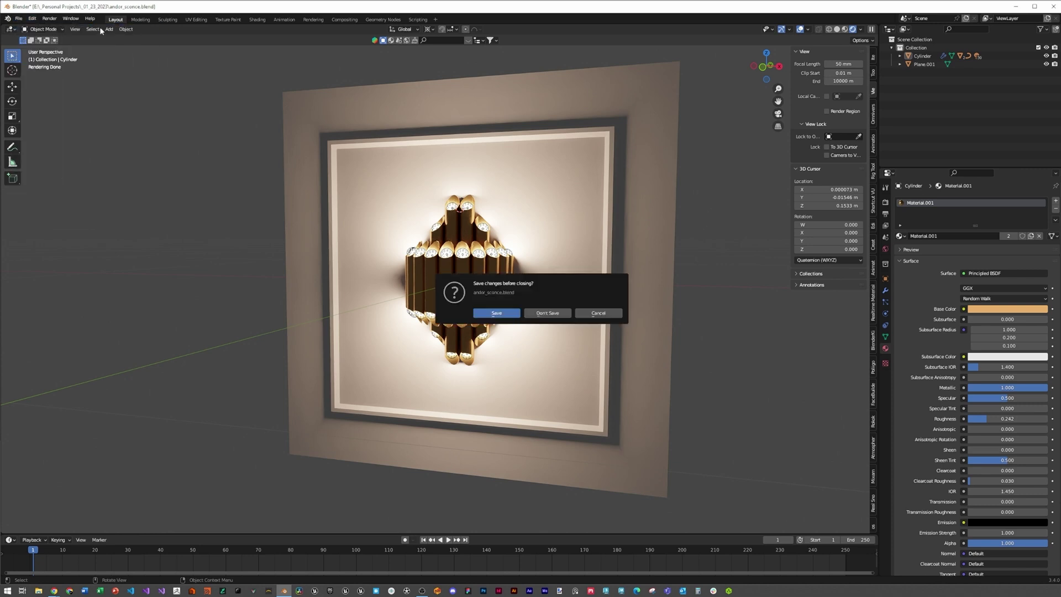
{"action": "left_click", "coordinate": [486, 315]}
{"action": "left_click_drag", "start_coordinate": [307, 120], "coordinate": [592, 417]}
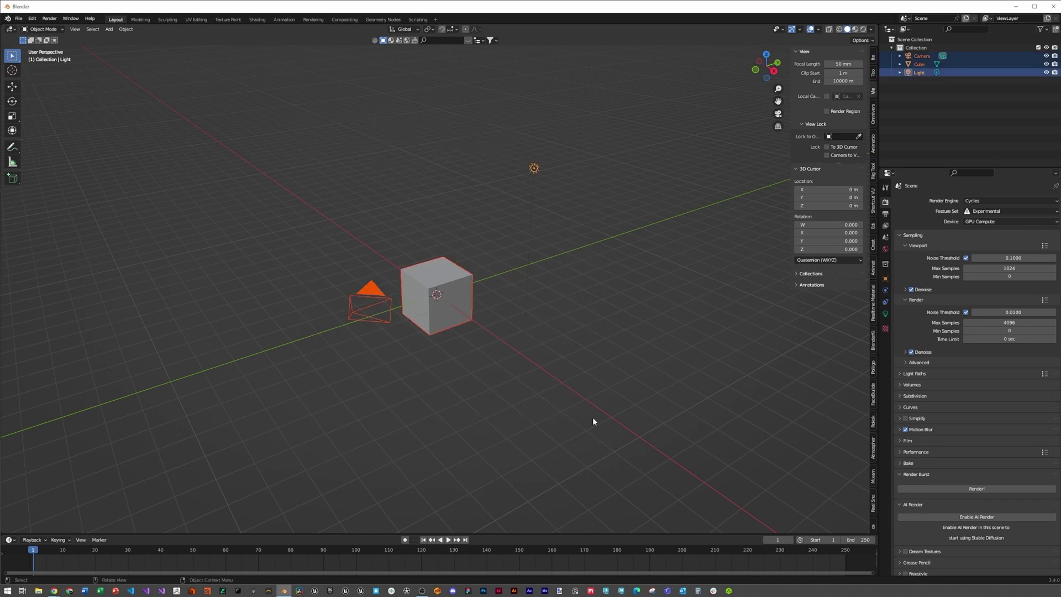
{"action": "key", "text": "Delete"}
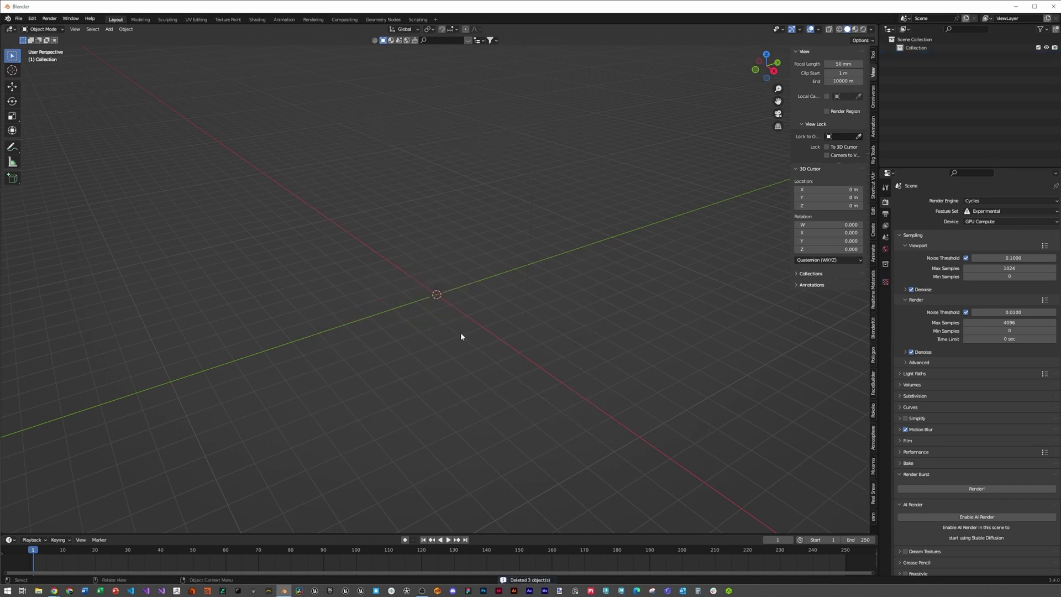
- Add a cylinder at the origin with 16 vertices and enter its Edit Mode
{"action": "key", "text": "shift+a"}
{"action": "mouse_move", "coordinate": [462, 221]}
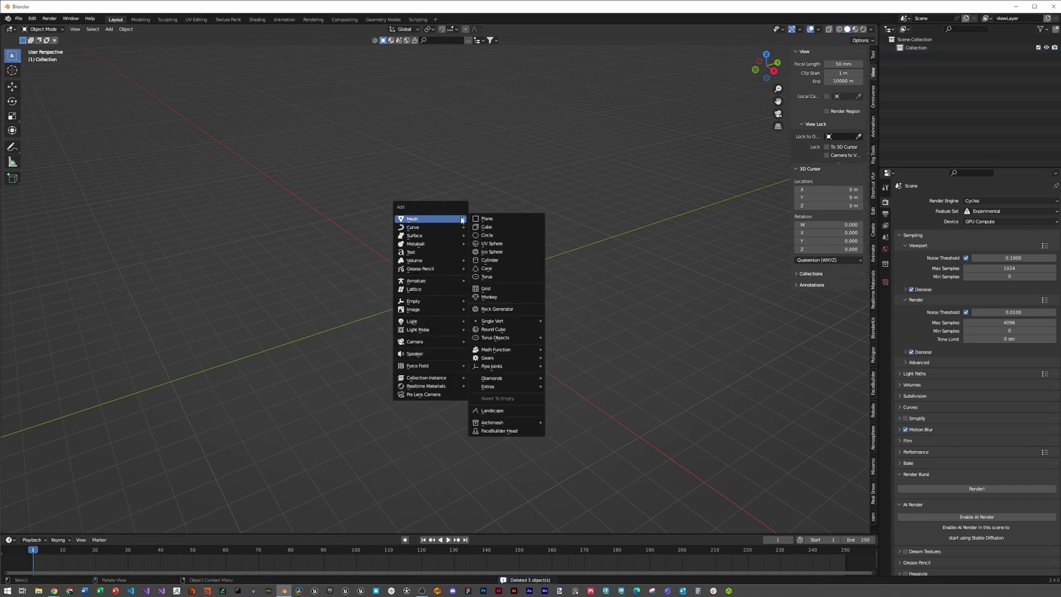
{"action": "left_click", "coordinate": [489, 260]}
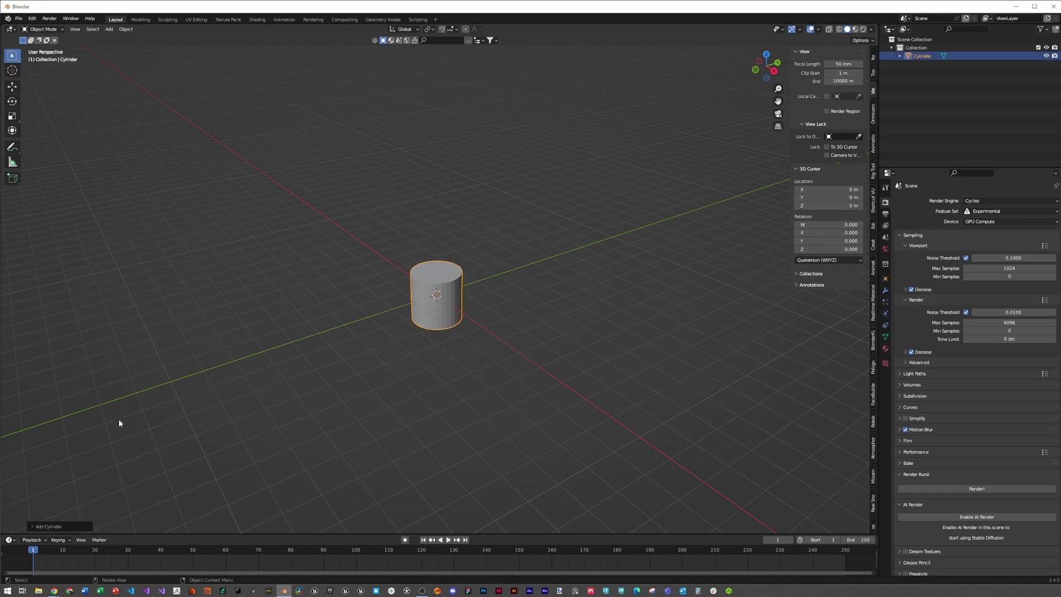
{"action": "left_click", "coordinate": [43, 526]}
{"action": "left_click", "coordinate": [109, 427]}
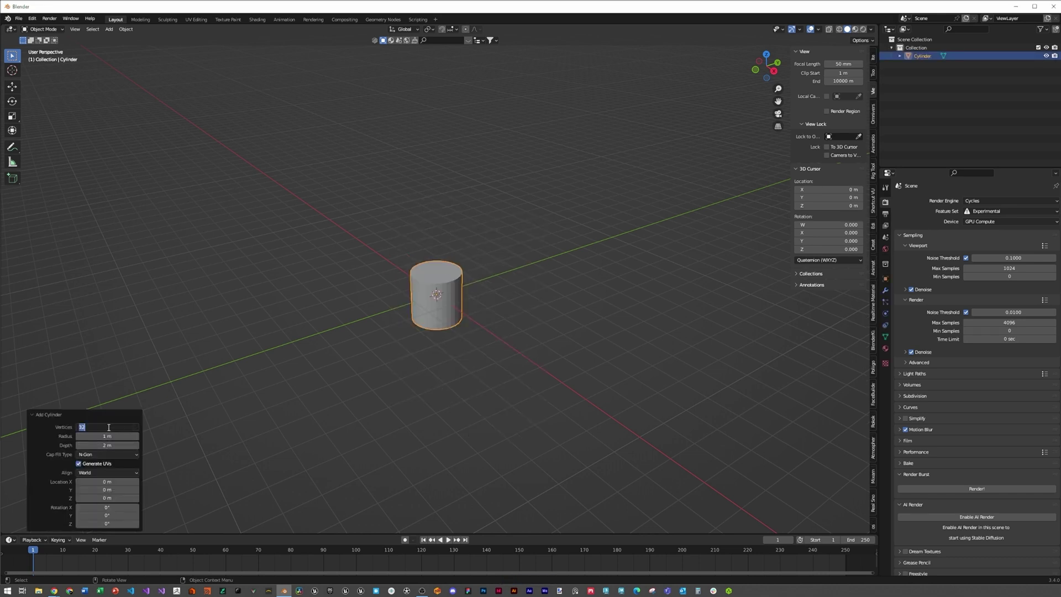
{"action": "type", "text": "16"}
{"action": "key", "text": "Return"}
{"action": "left_click", "coordinate": [304, 326]}
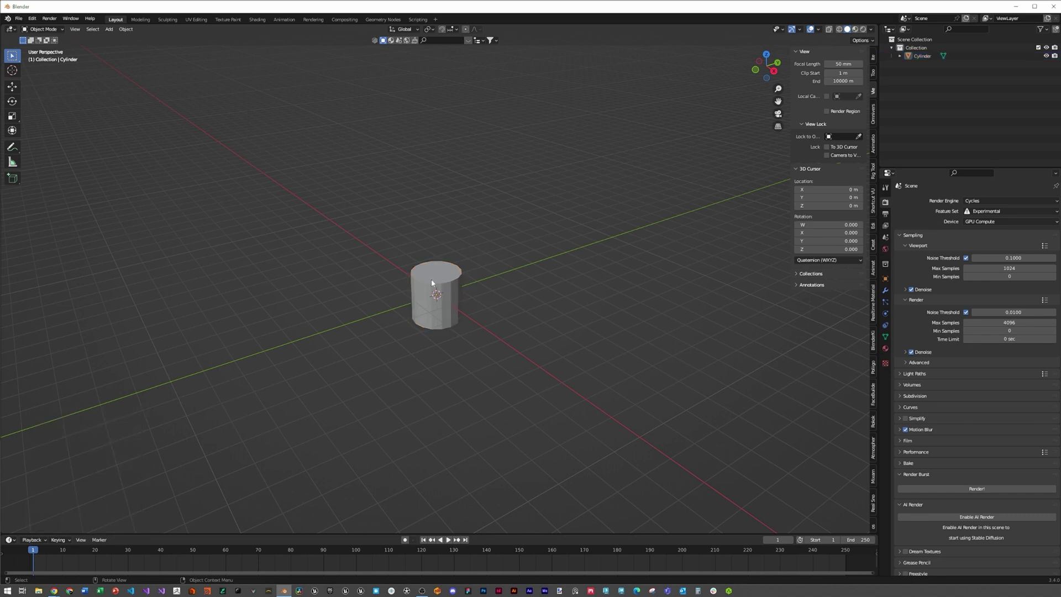
{"action": "left_click", "coordinate": [436, 294]}
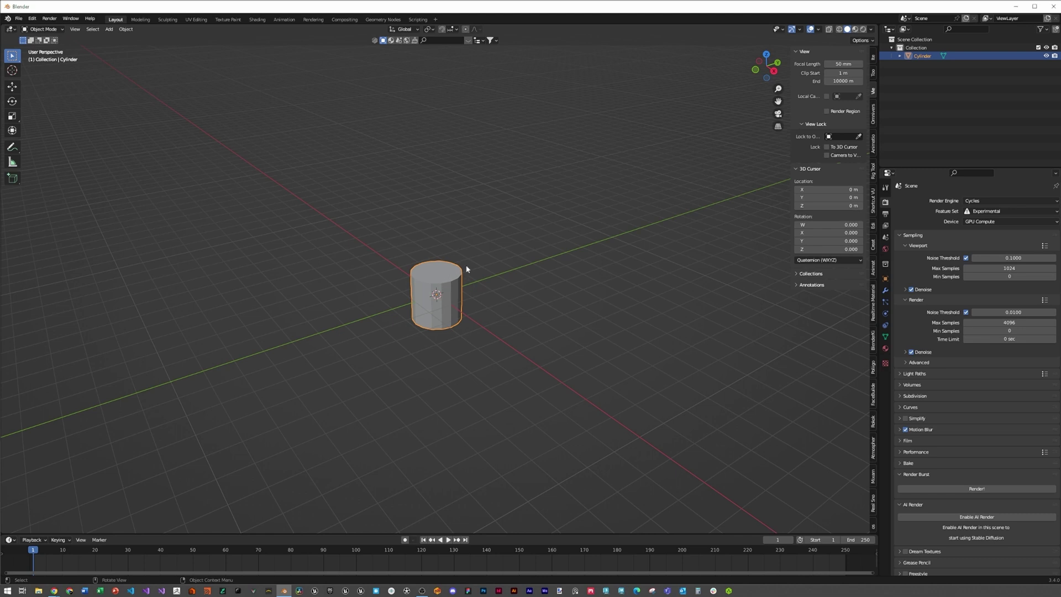
{"action": "key", "text": "Tab"}
- Scale the cylinder along Z into a tall thin pipe, adjusting its height from the front view
{"action": "key", "text": "s"}
{"action": "key", "text": "z"}
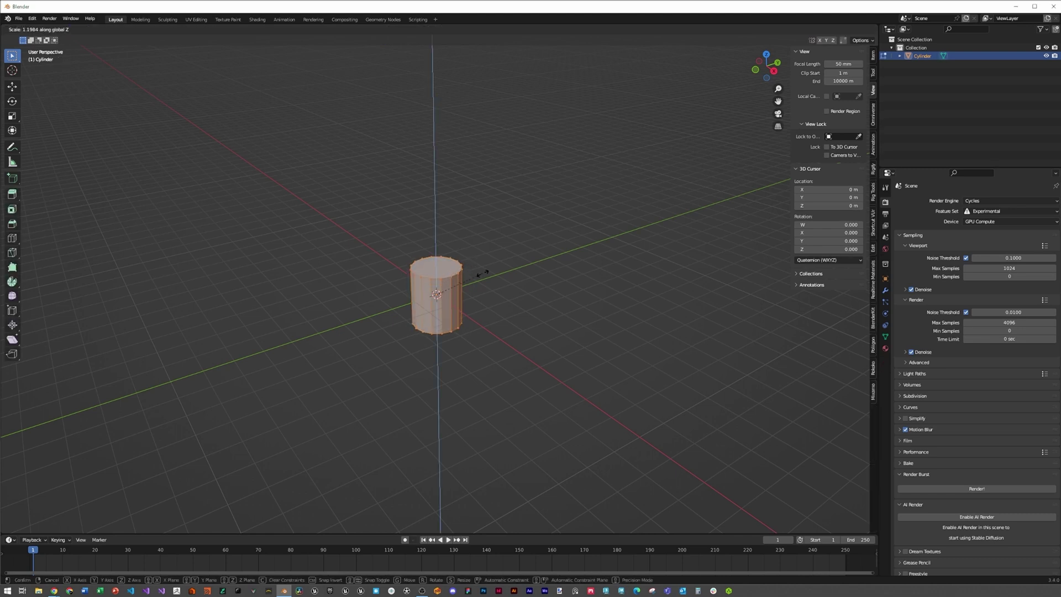
{"action": "left_click", "coordinate": [829, 331]}
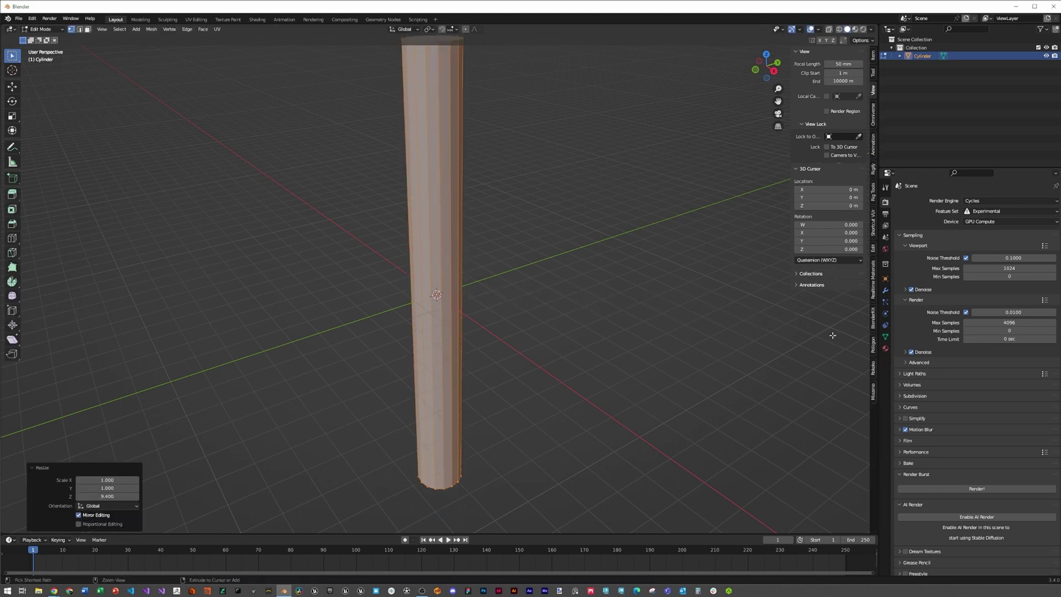
{"action": "scroll", "coordinate": [656, 301], "scroll_direction": "down", "scroll_amount": 3}
{"action": "key", "text": "KP_1"}
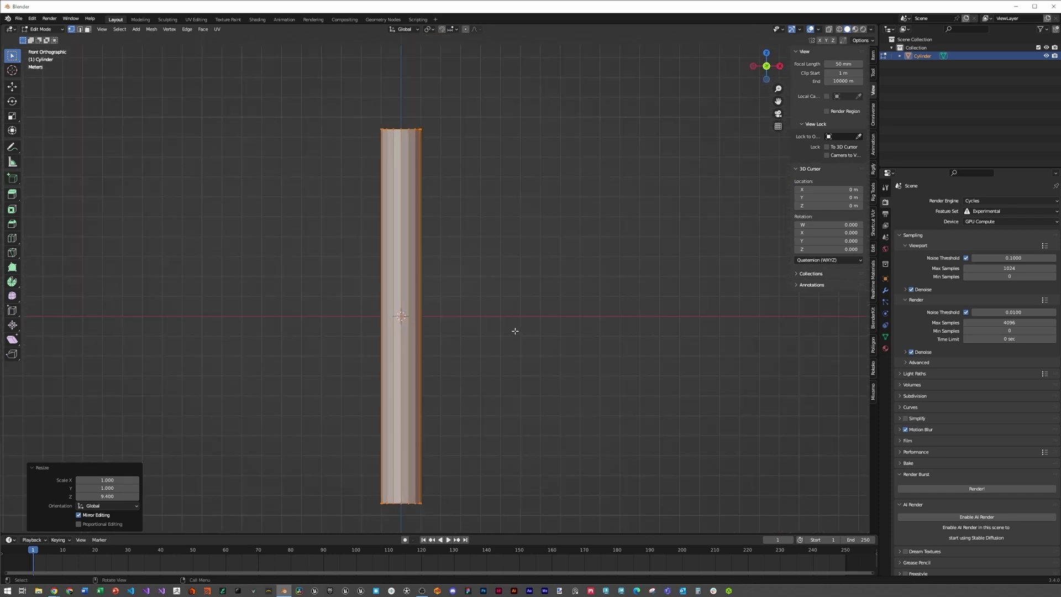
{"action": "key", "text": "s"}
{"action": "key", "text": "z"}
{"action": "left_click", "coordinate": [533, 319]}
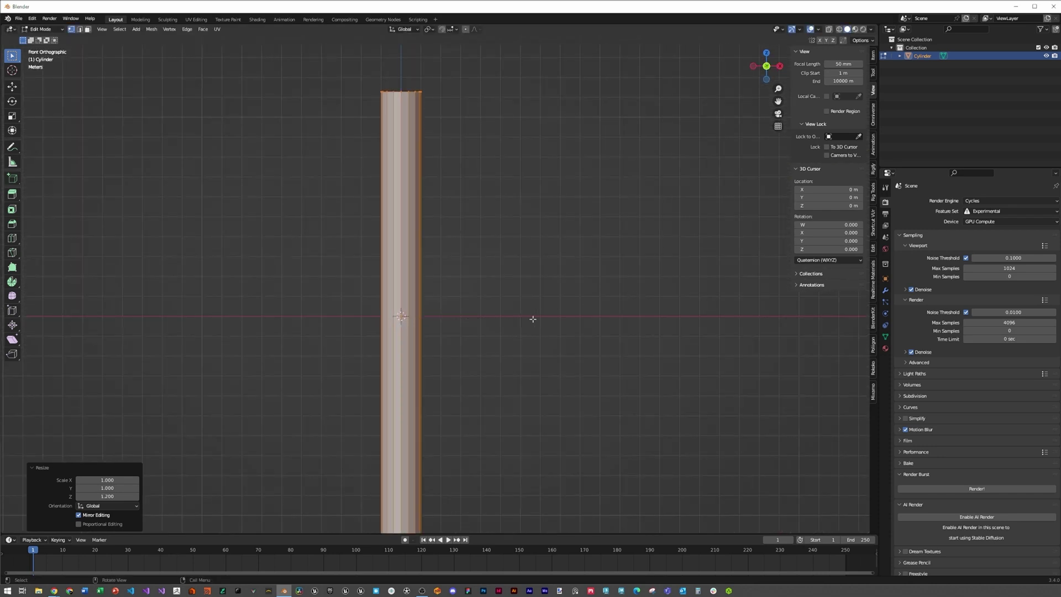
{"action": "scroll", "coordinate": [528, 316], "scroll_direction": "down", "scroll_amount": 2}
{"action": "key", "text": "s"}
{"action": "key", "text": "z"}
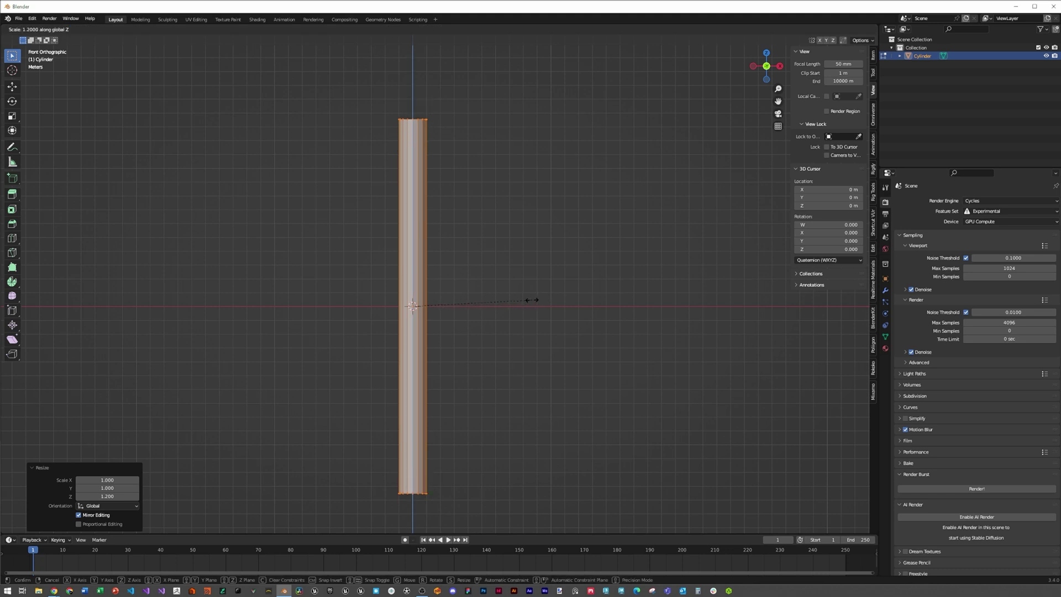
{"action": "left_click", "coordinate": [526, 298]}
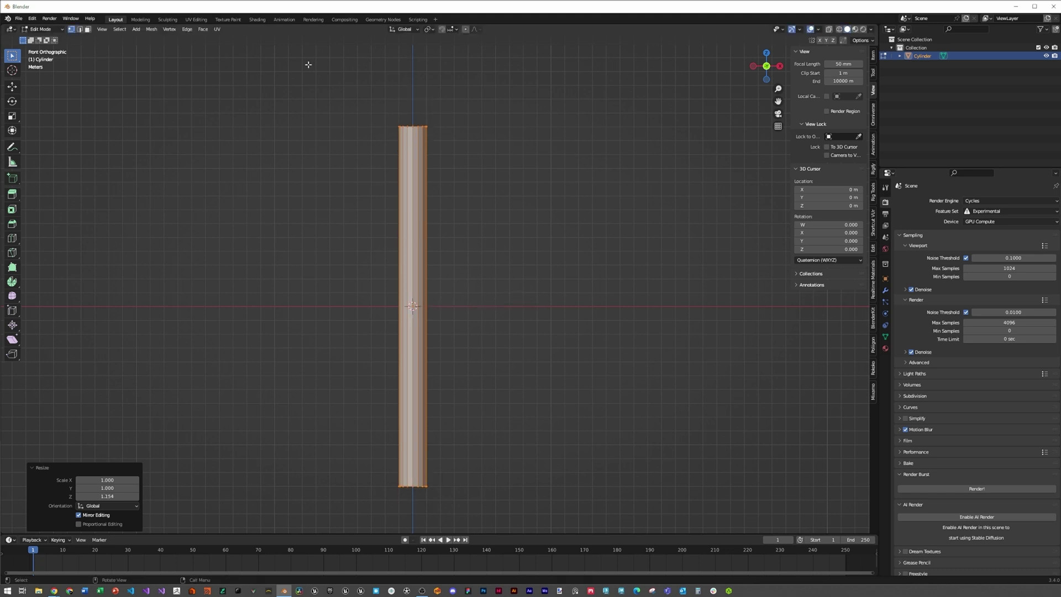
- Enable proportional editing with Sphere falloff and deselect the mesh
{"action": "left_click", "coordinate": [467, 29]}
{"action": "left_click", "coordinate": [475, 31]}
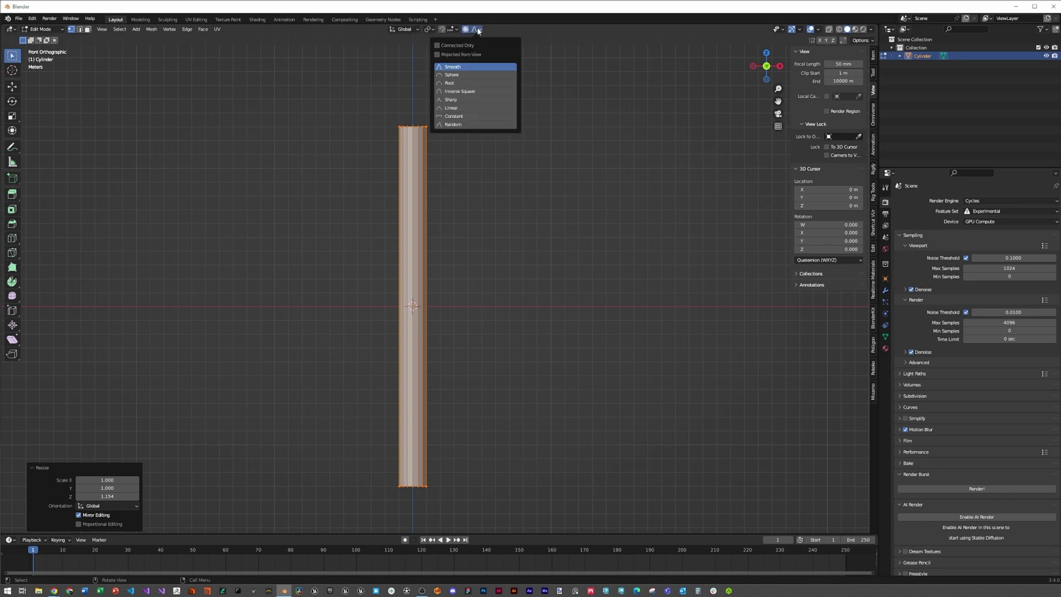
{"action": "left_click", "coordinate": [452, 76]}
{"action": "left_click", "coordinate": [346, 95]}
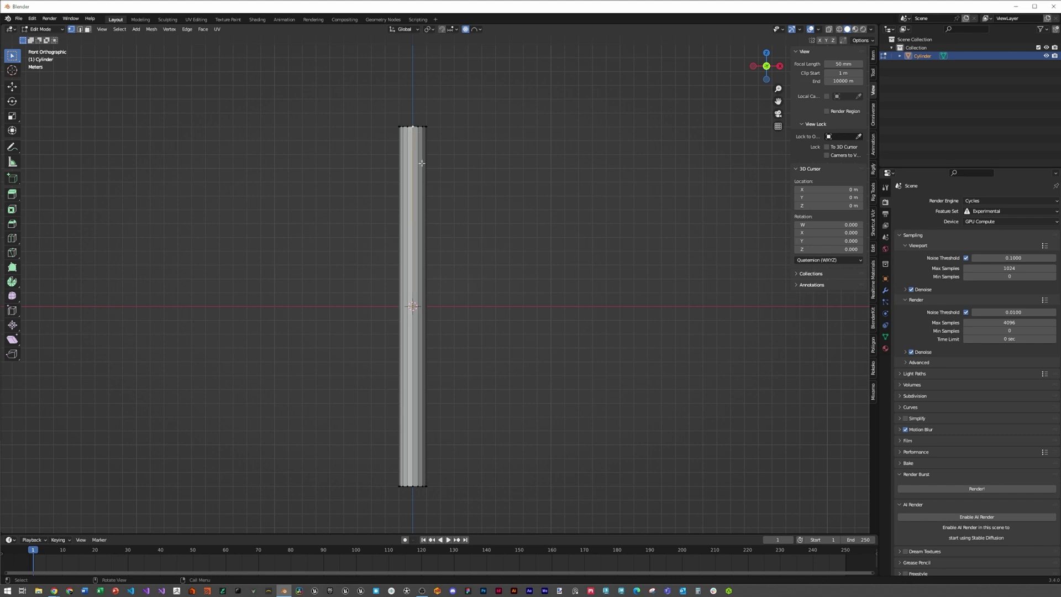
- Pull the top ring and cap along Z with soft falloff into a rounded dome
{"action": "key", "text": "g"}
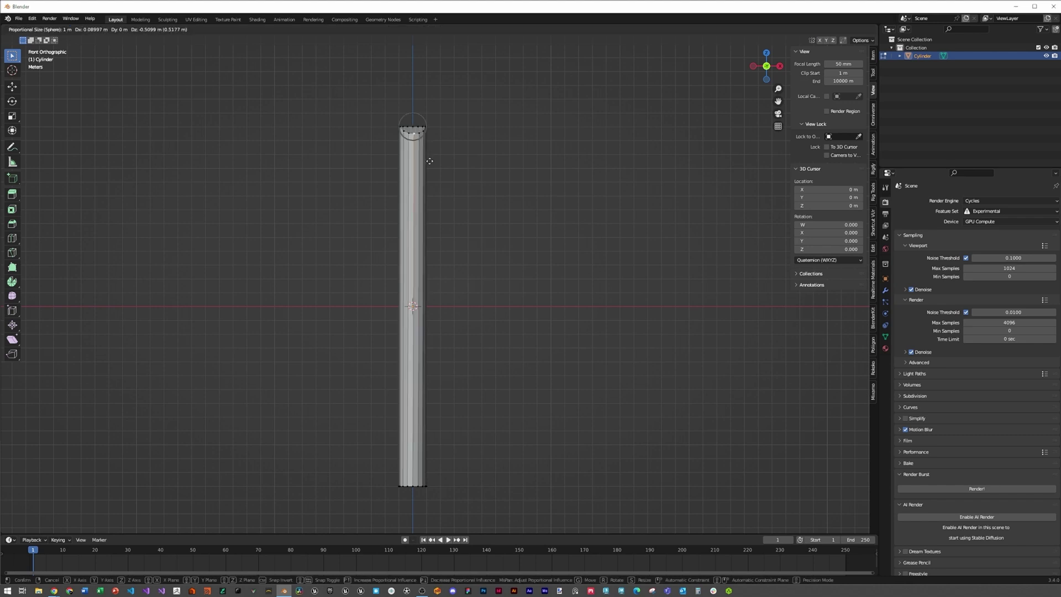
{"action": "key", "text": "z"}
{"action": "scroll", "coordinate": [427, 172], "scroll_direction": "down", "scroll_amount": 5}
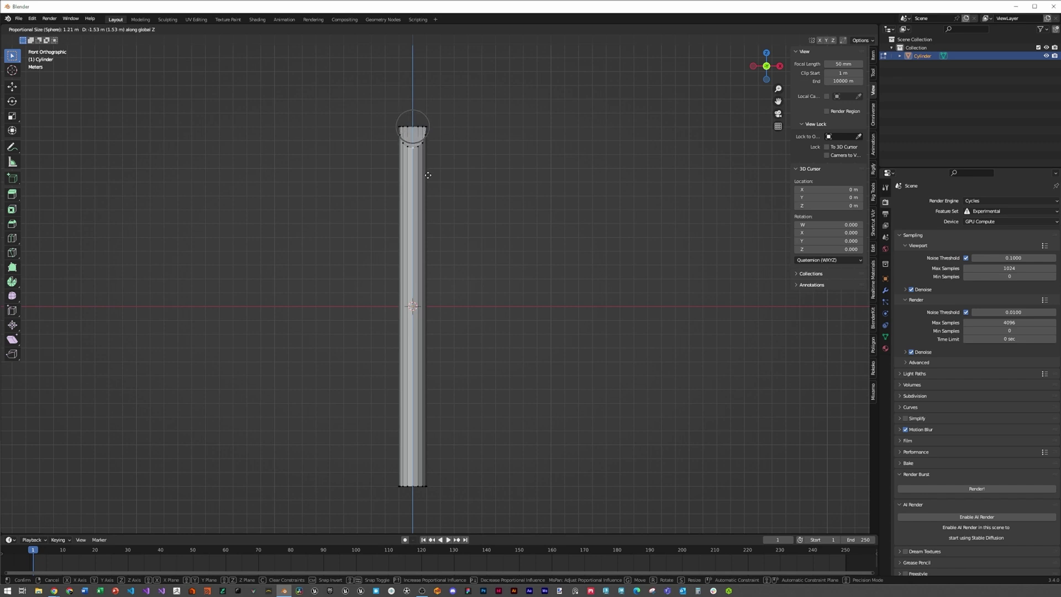
{"action": "scroll", "coordinate": [428, 175], "scroll_direction": "down", "scroll_amount": 3}
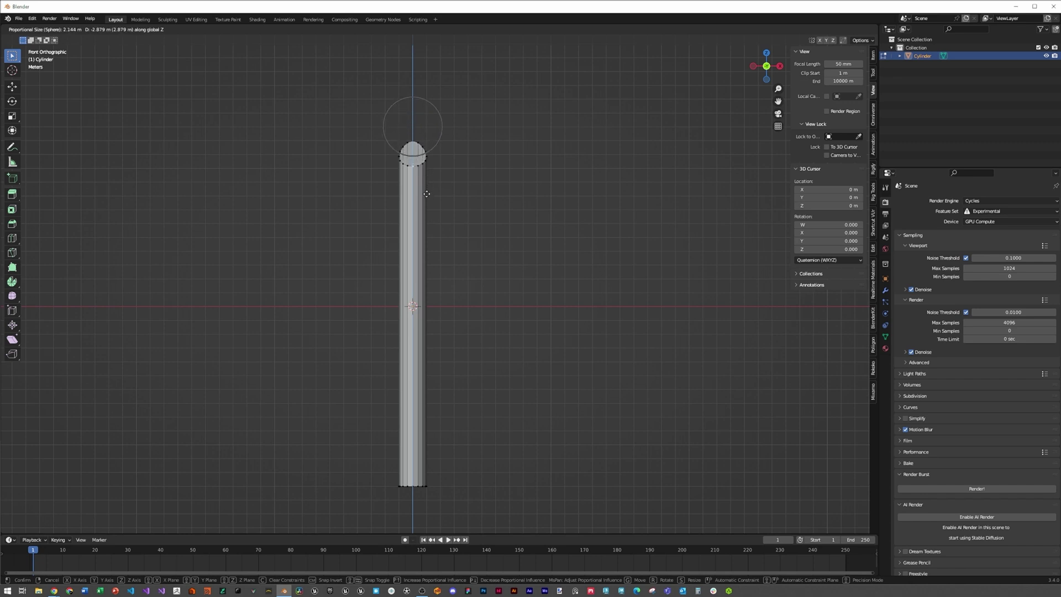
{"action": "left_click", "coordinate": [421, 196]}
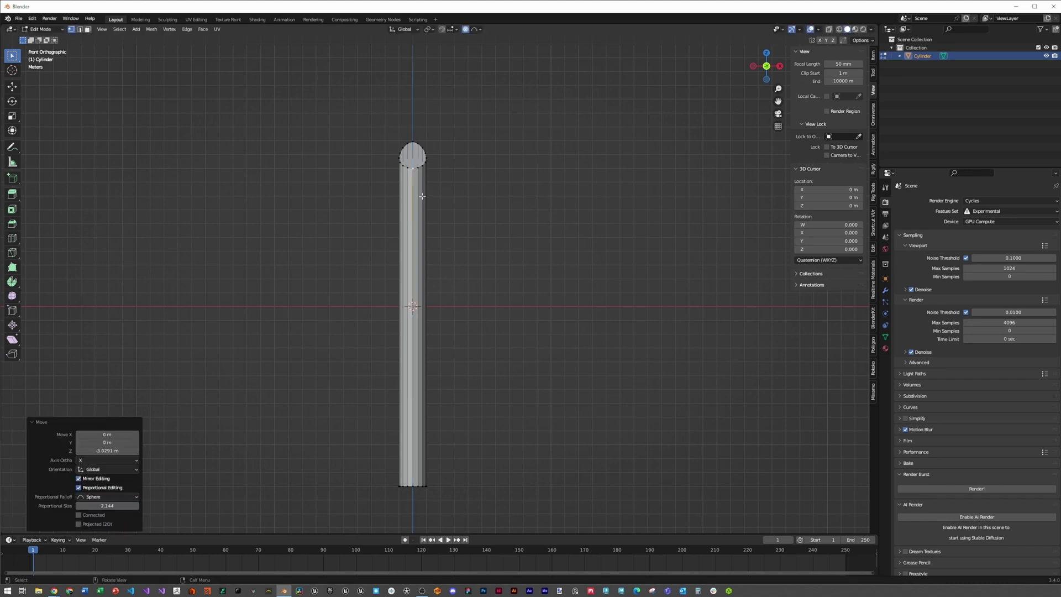
{"action": "left_click_drag", "start_coordinate": [375, 103], "coordinate": [463, 171]}
{"action": "key", "text": "g"}
{"action": "key", "text": "z"}
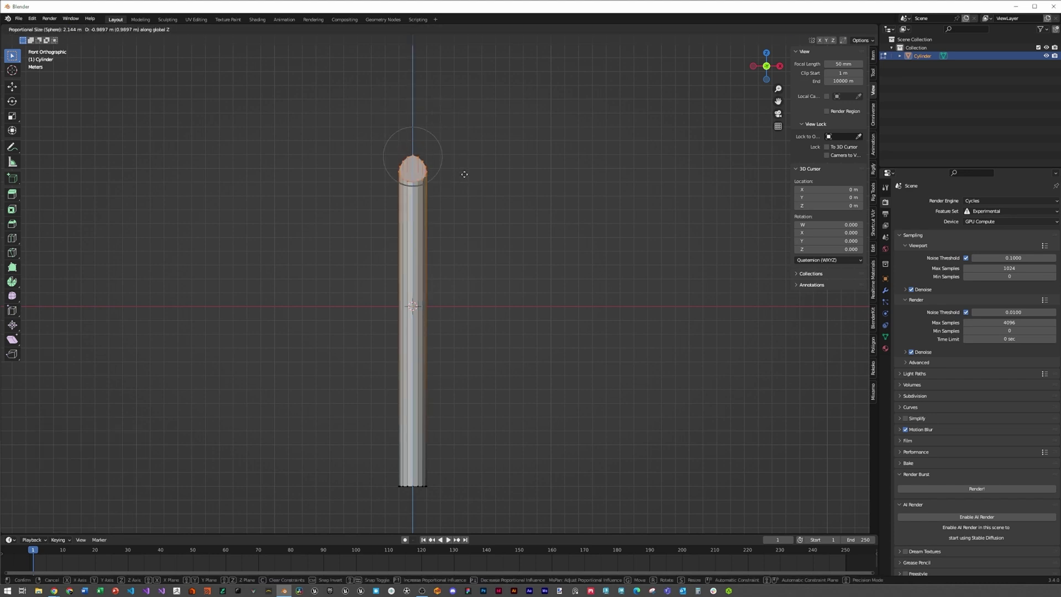
{"action": "left_click", "coordinate": [465, 177]}
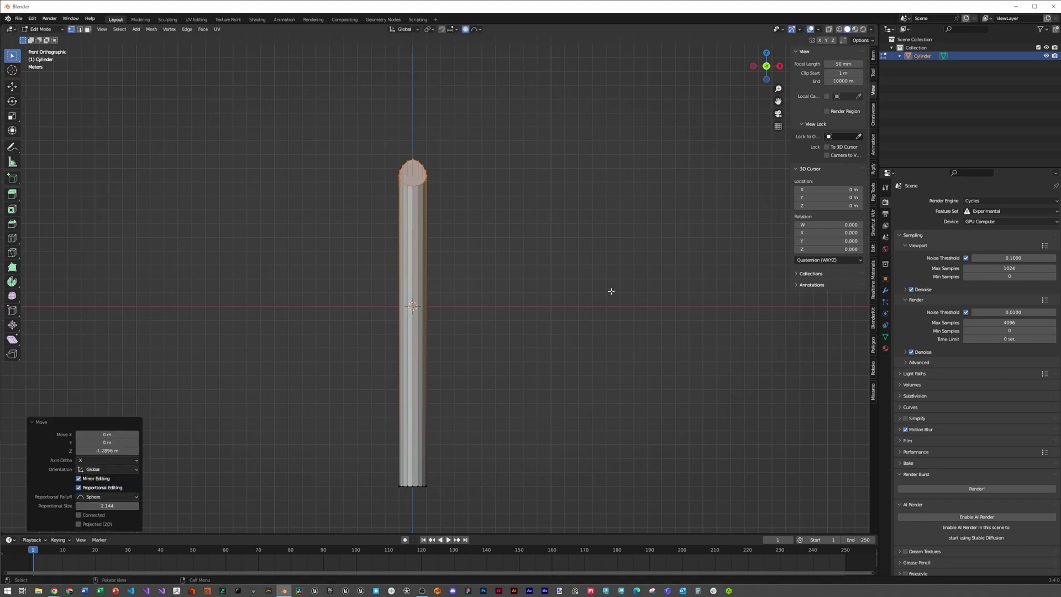
- Add a Mirror modifier to the cylinder mirroring on Z instead of X
{"action": "left_click", "coordinate": [885, 290]}
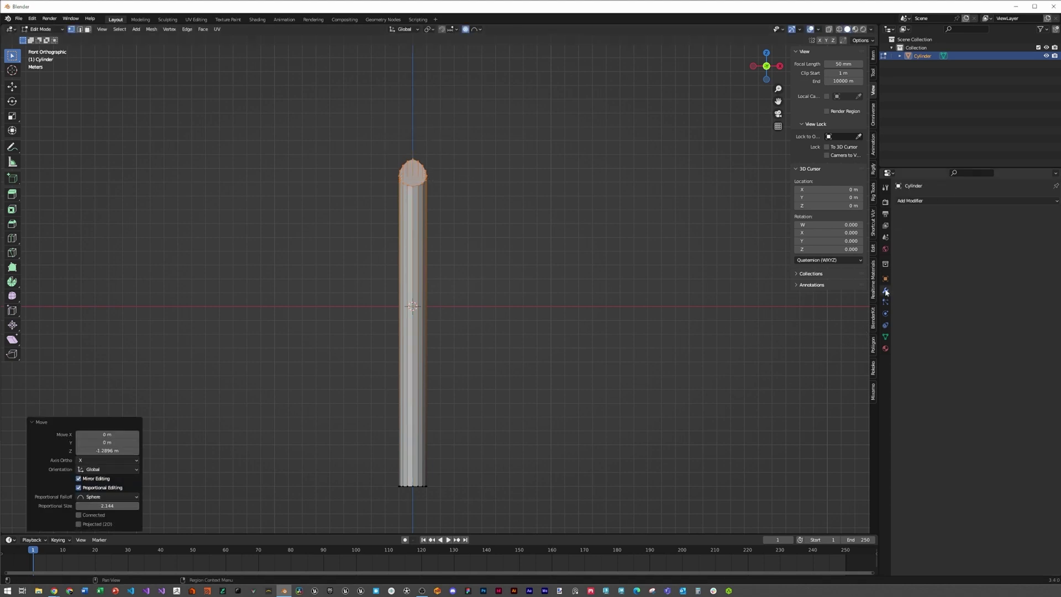
{"action": "left_click", "coordinate": [919, 201]}
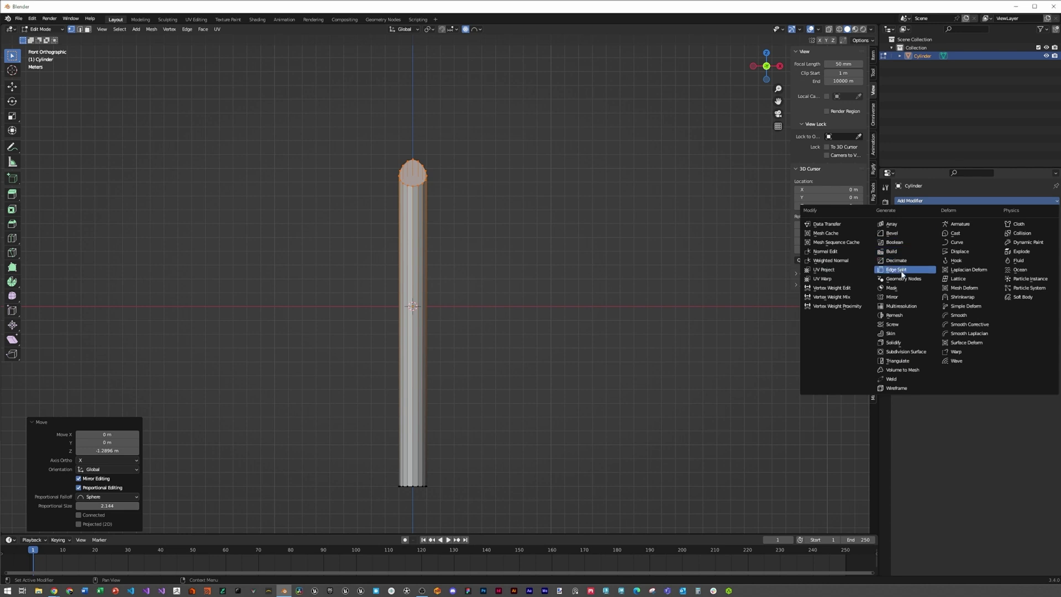
{"action": "left_click", "coordinate": [899, 299]}
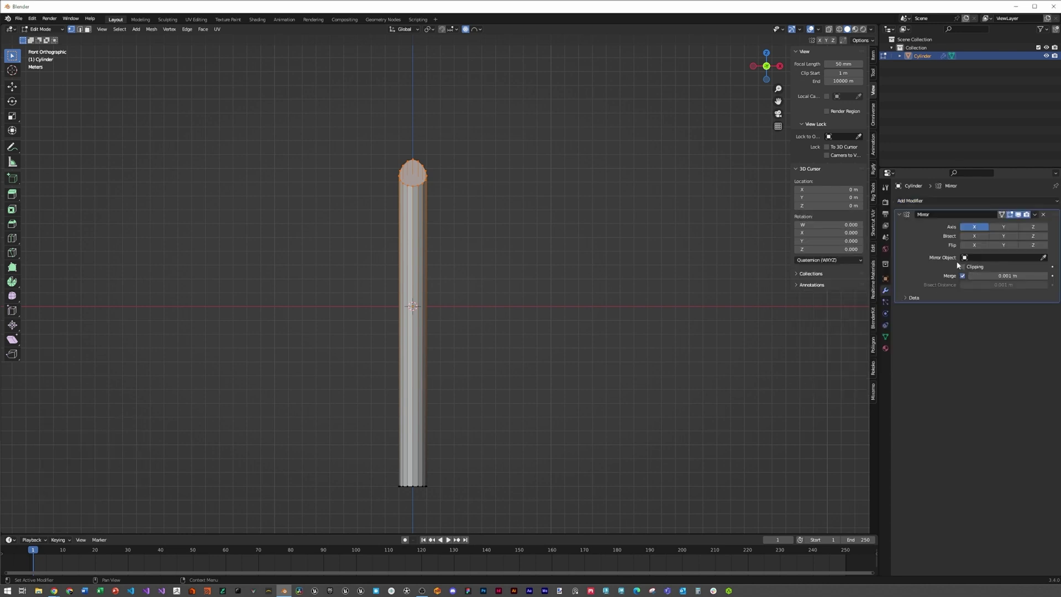
{"action": "left_click", "coordinate": [1033, 226]}
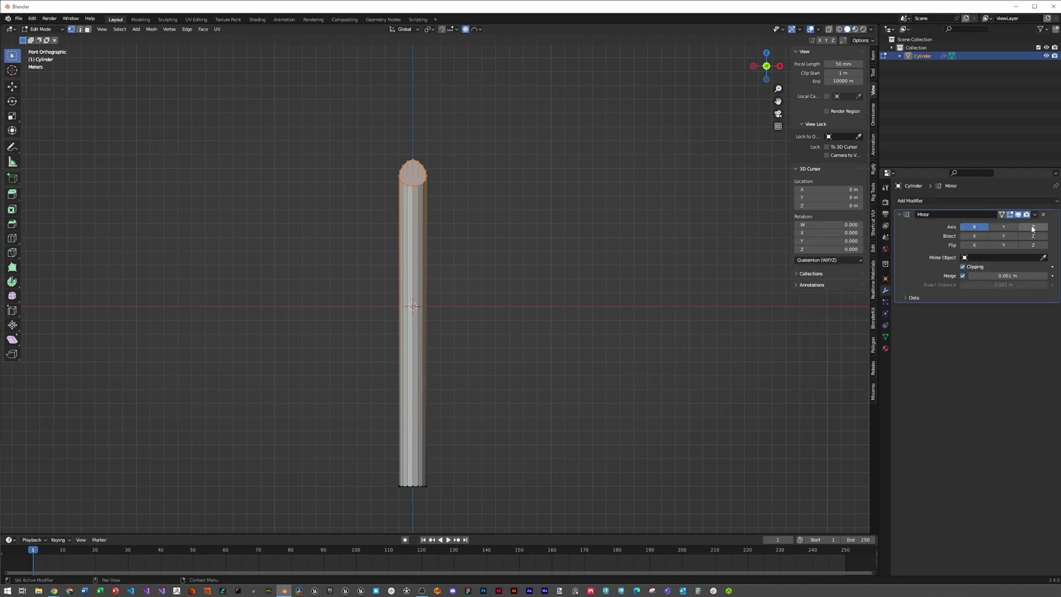
{"action": "left_click", "coordinate": [974, 227]}
- Move the bottom vertices along Z onto the origin so the mirrored halves meet
{"action": "mouse_move", "coordinate": [291, 407]}
{"action": "left_mouse_down"}
{"action": "mouse_move", "coordinate": [470, 527]}
{"action": "mouse_move", "coordinate": [513, 535]}
{"action": "left_mouse_up"}
{"action": "key", "text": "z"}
{"action": "left_click", "coordinate": [502, 423]}
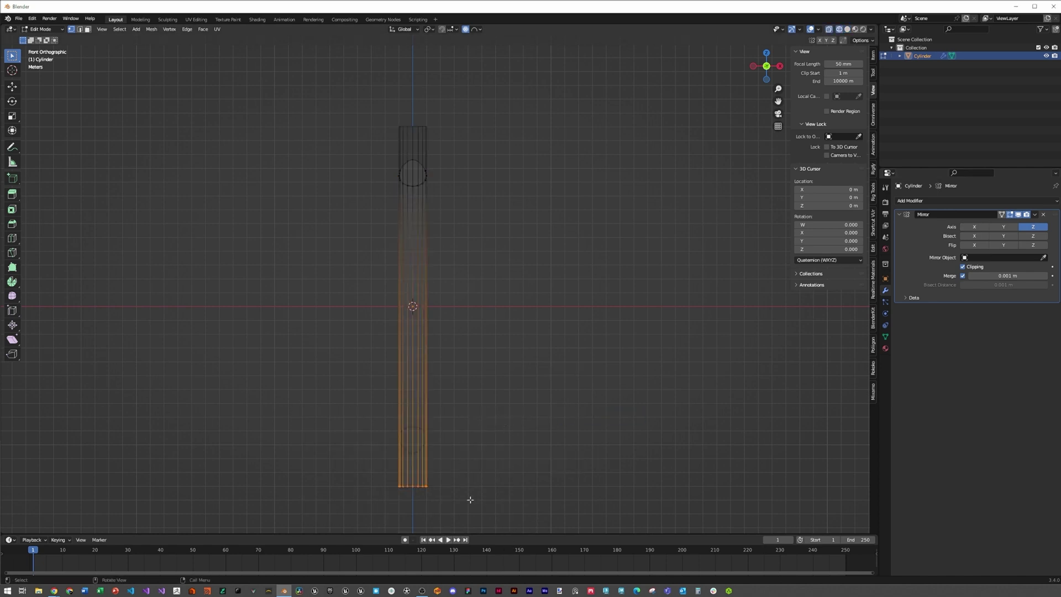
{"action": "key", "text": "g"}
{"action": "key", "text": "z"}
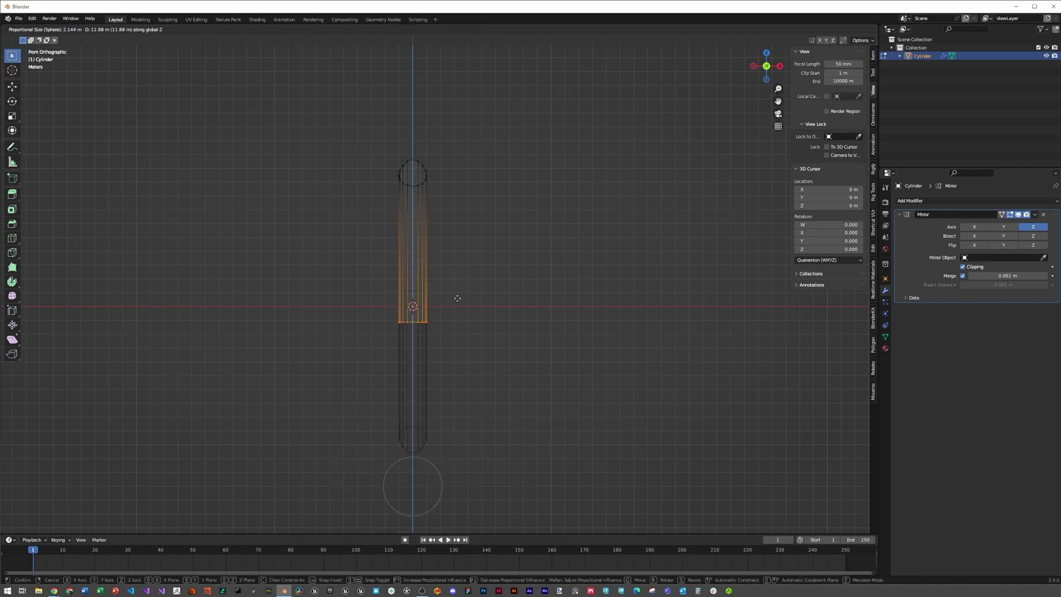
{"action": "left_click", "coordinate": [462, 284]}
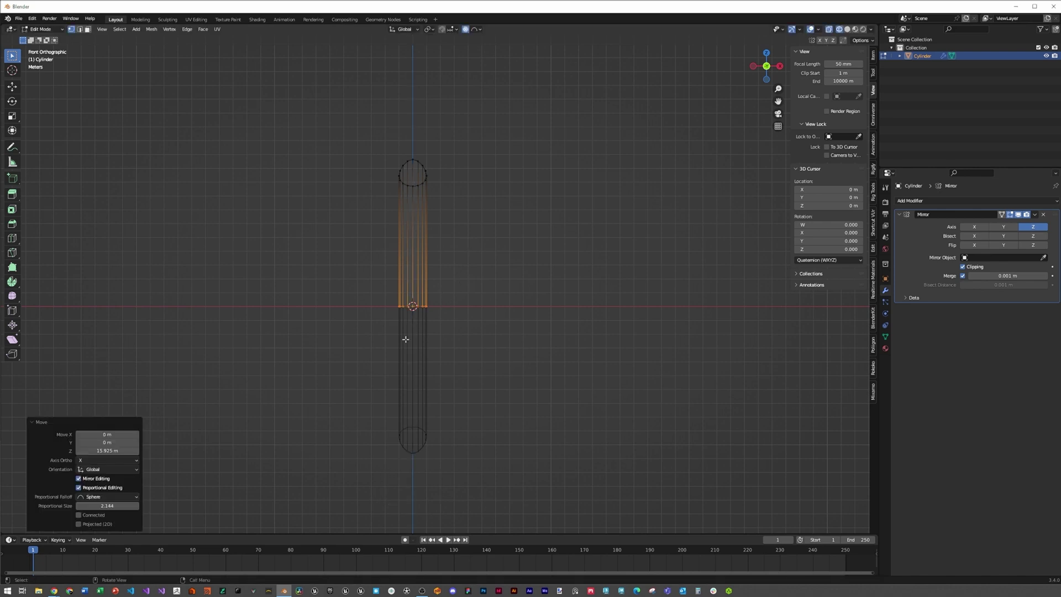
{"action": "key", "text": "Tab"}
{"action": "key", "text": "z"}
{"action": "left_click", "coordinate": [602, 335]}
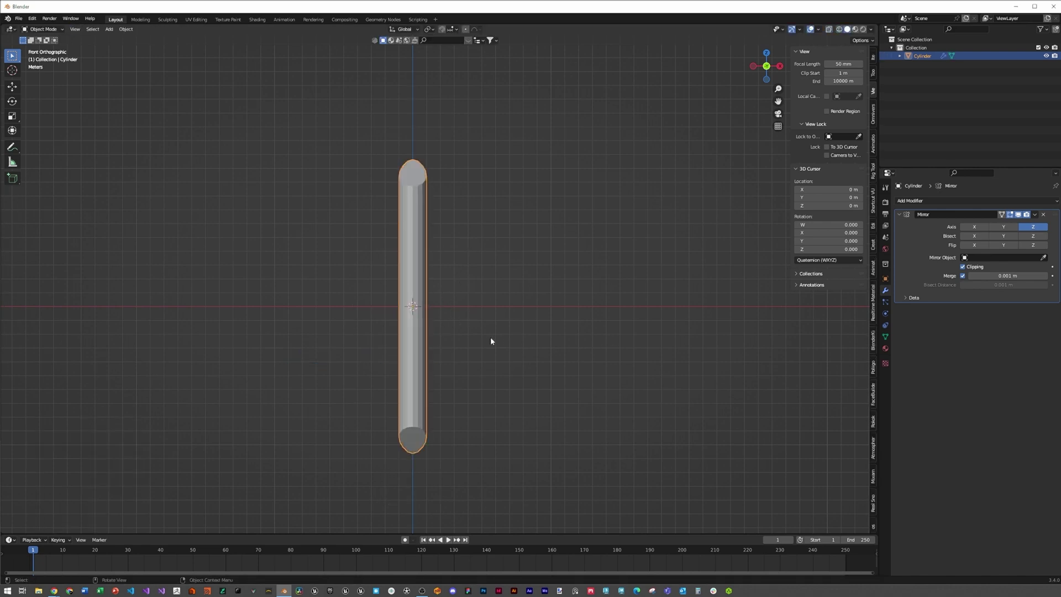
{"action": "middle_click_drag", "start_coordinate": [426, 217], "coordinate": [438, 273]}
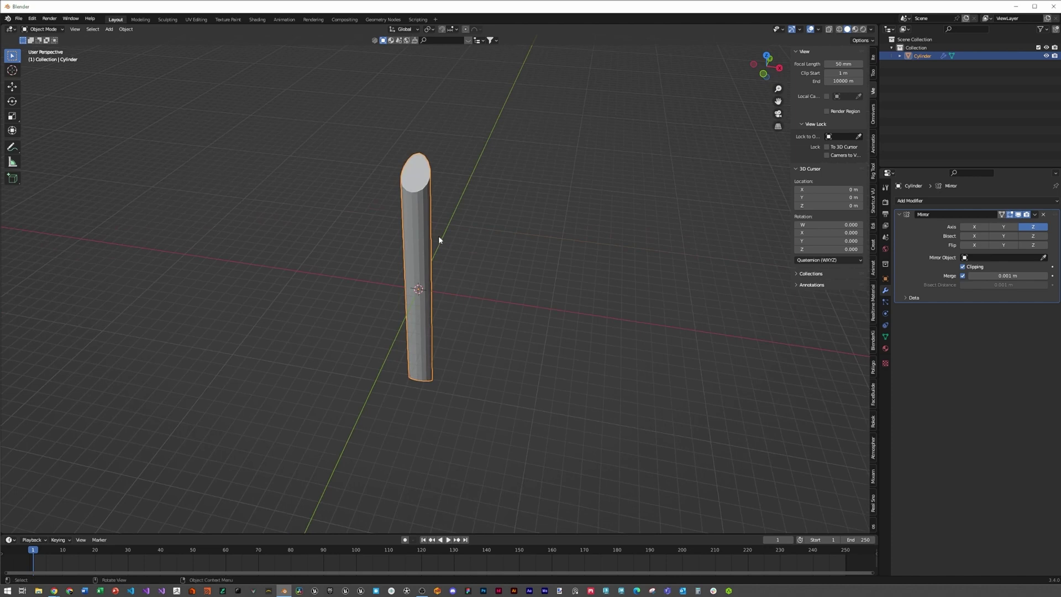
- Delete the top cap face to open the tube and edit its rim loop
{"action": "key", "text": "Tab"}
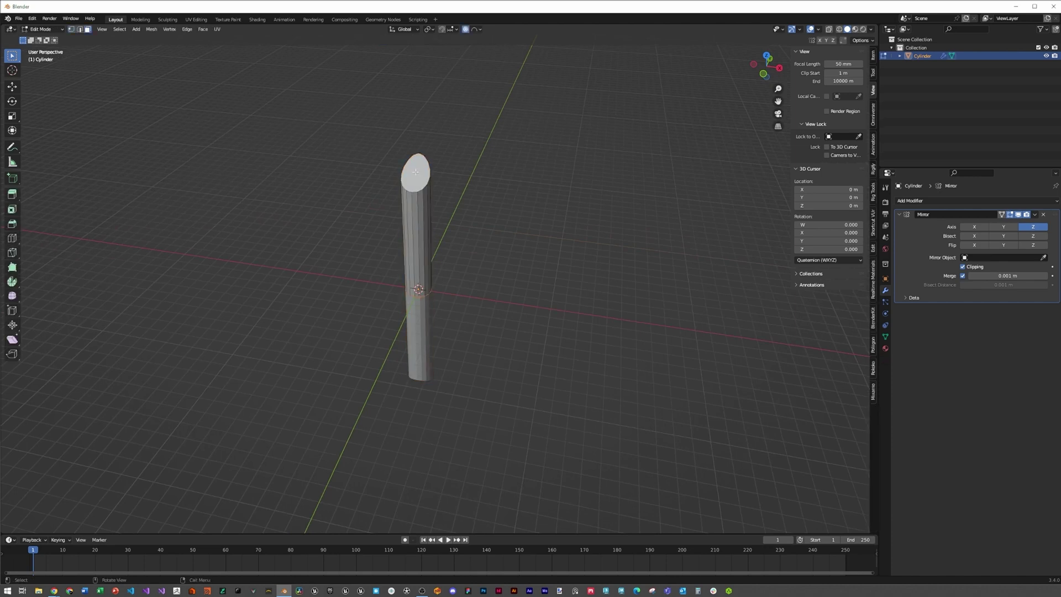
{"action": "left_click", "coordinate": [416, 172]}
{"action": "key", "text": "x"}
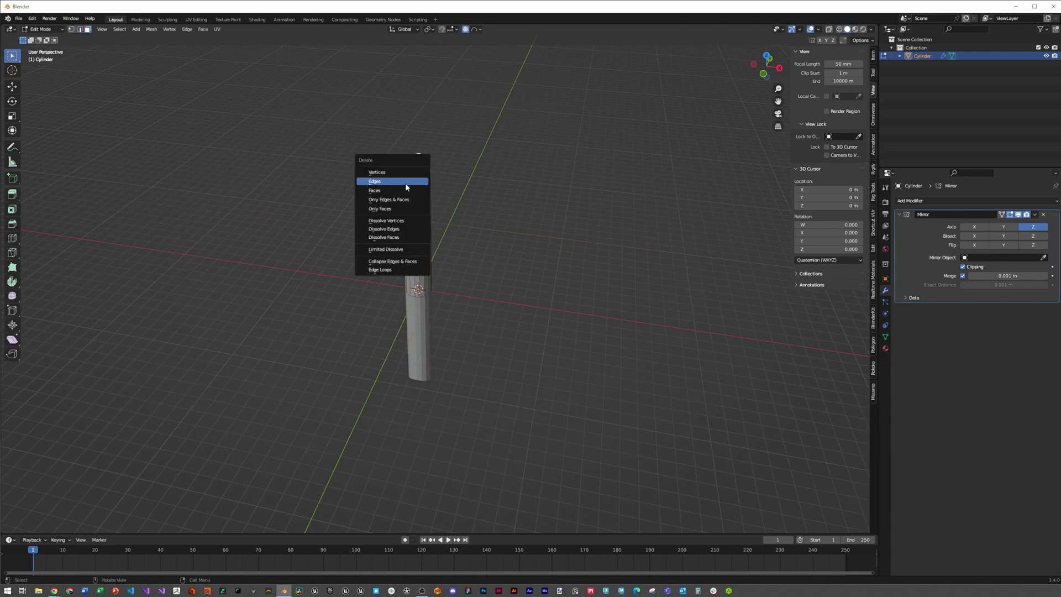
{"action": "left_click", "coordinate": [402, 192]}
{"action": "middle_click_drag", "start_coordinate": [445, 232], "coordinate": [409, 212]}
{"action": "left_click", "coordinate": [388, 256], "text": "alt"}
{"action": "right_click", "coordinate": [387, 255]}
{"action": "left_click", "coordinate": [384, 256]}
- Apply Shade Smooth to the pipe and switch to the front orthographic view
{"action": "middle_click_drag", "start_coordinate": [518, 307], "coordinate": [497, 256]}
{"action": "key", "text": "Tab"}
{"action": "right_click", "coordinate": [427, 236]}
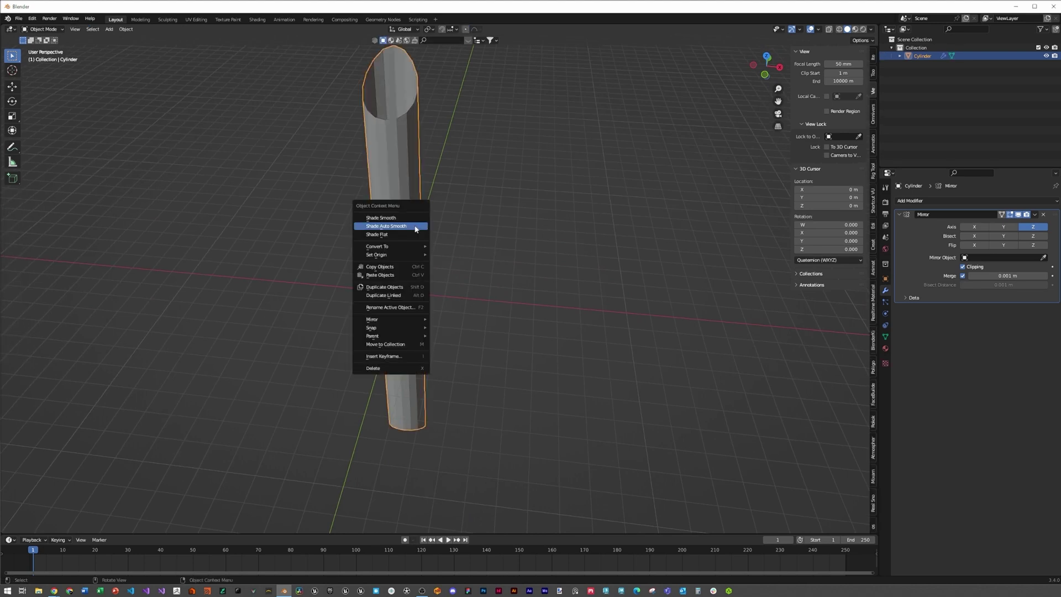
{"action": "left_click", "coordinate": [399, 227]}
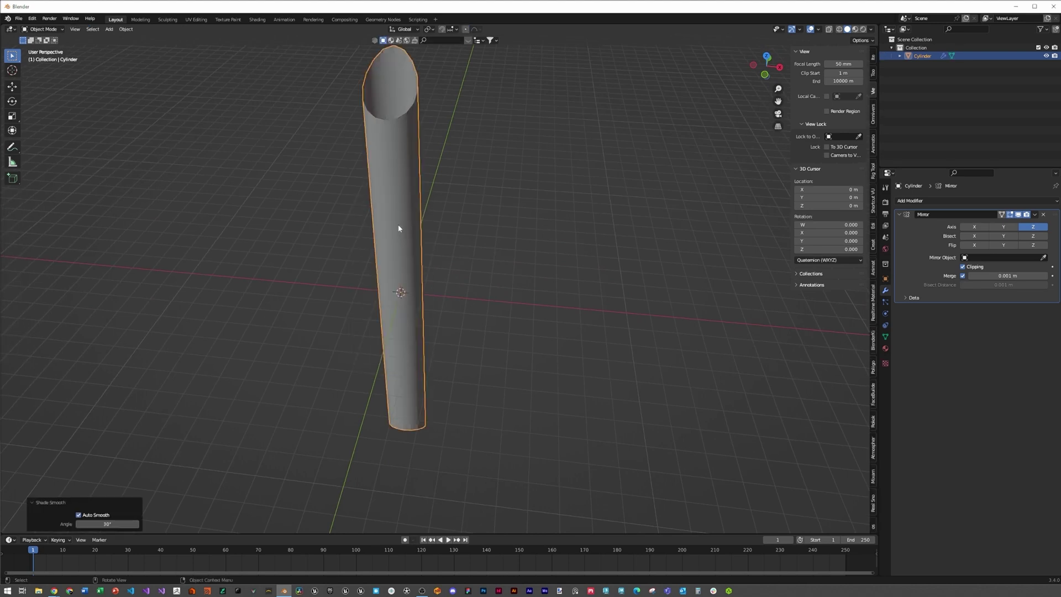
{"action": "key", "text": "KP_1"}
- Duplicate the pipe in place, checking the reference trailer in the browser
{"action": "scroll", "coordinate": [494, 237], "scroll_direction": "down", "scroll_amount": 2}
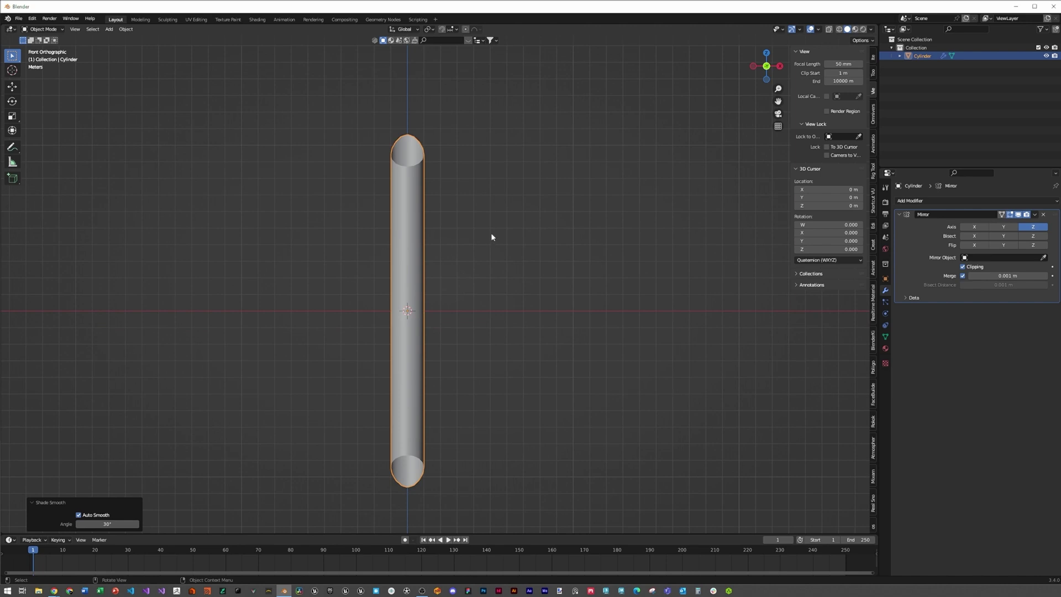
{"action": "key", "text": "shift+d"}
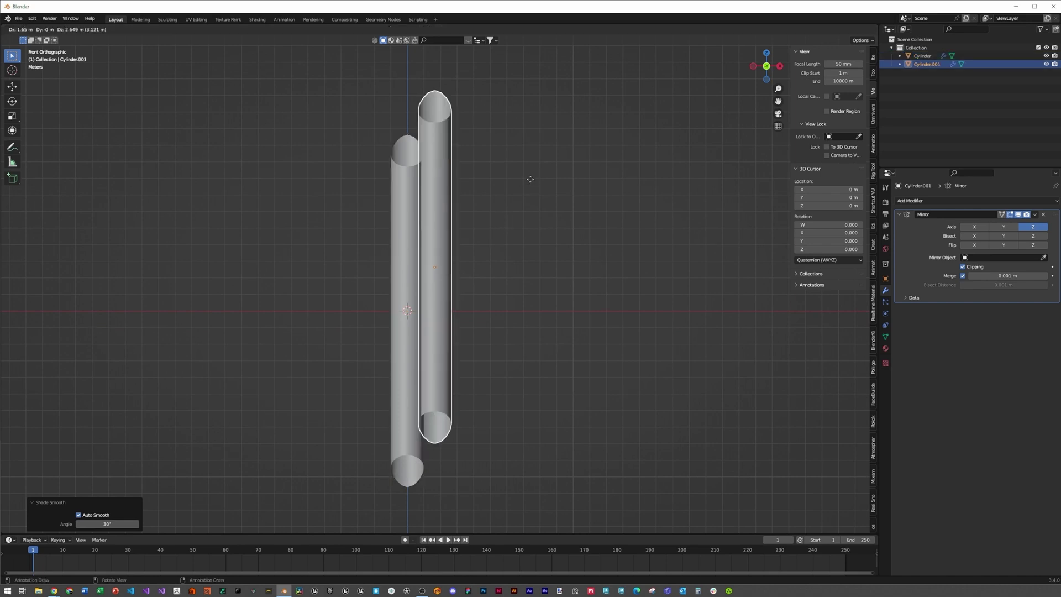
{"action": "right_click", "coordinate": [466, 256]}
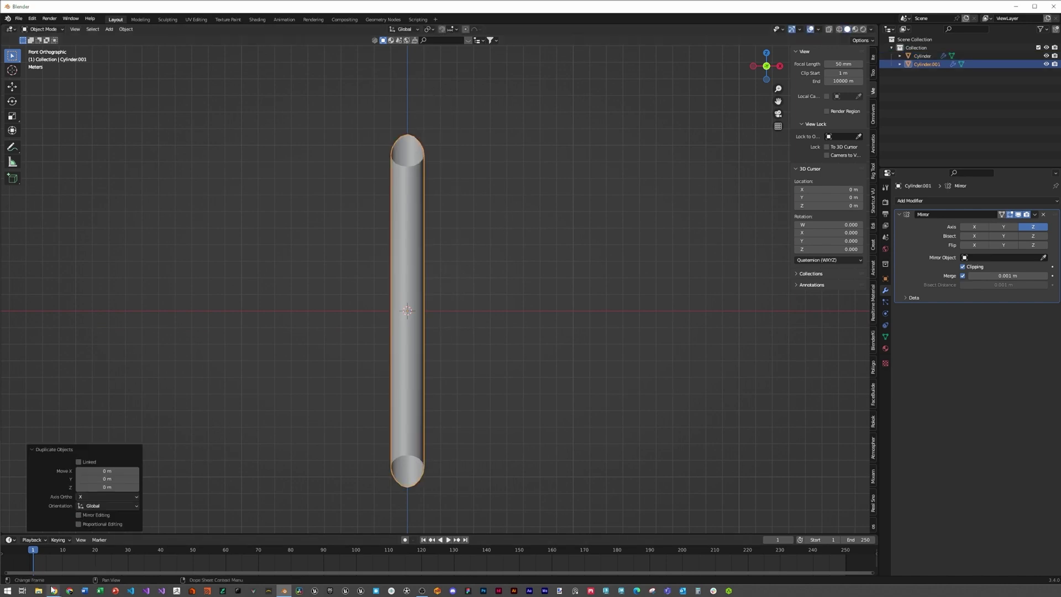
{"action": "left_click", "coordinate": [105, 558]}
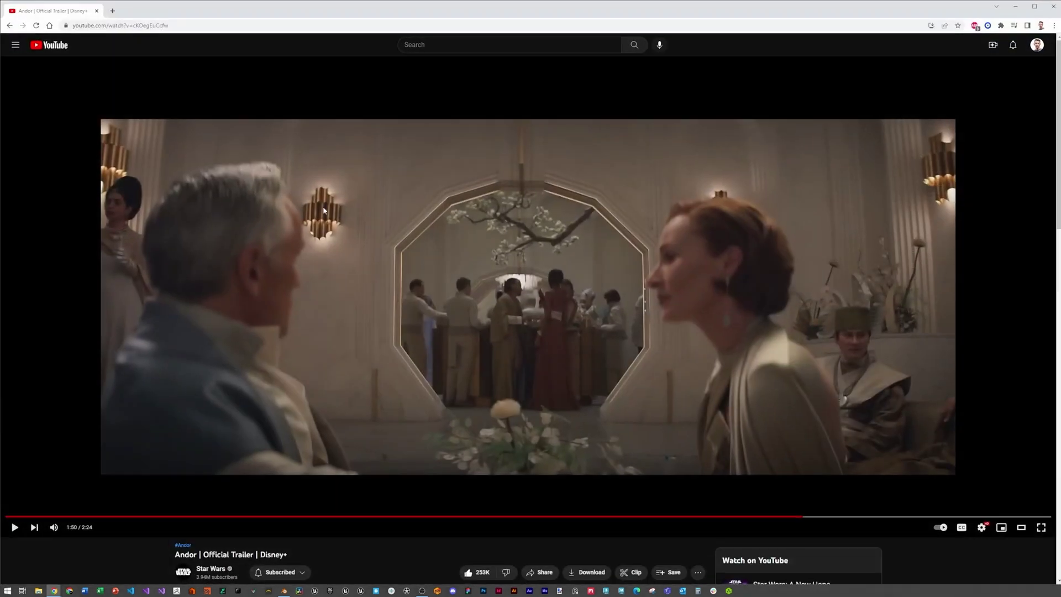
{"action": "left_click", "coordinate": [1016, 6]}
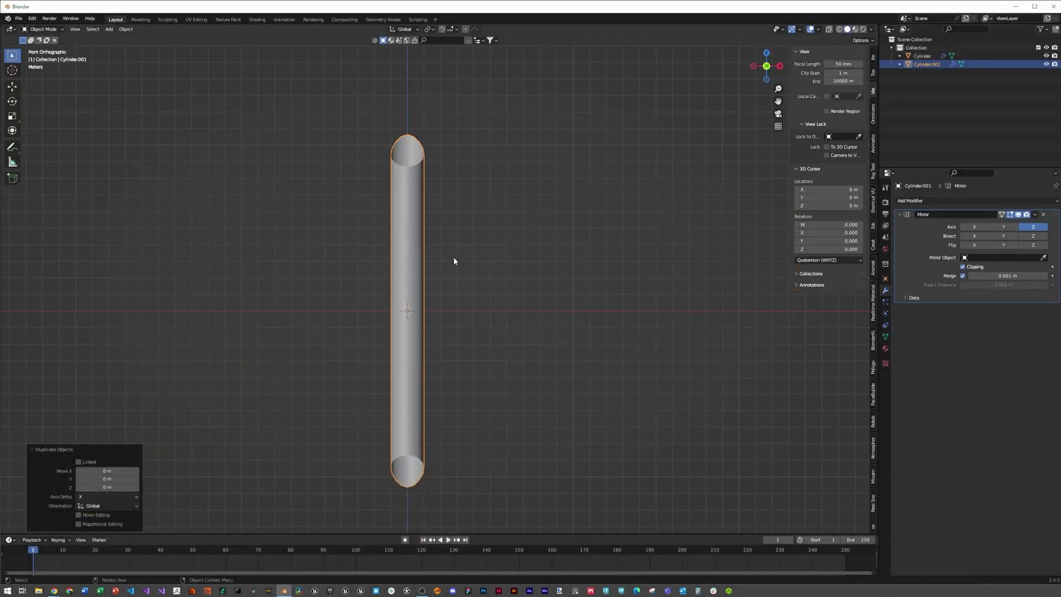
- Rename the copy 'OUTER SCONCE PIPES' and the original 'BACK PIPES SCONCE'
{"action": "double_click", "coordinate": [934, 65]}
{"action": "type", "text": "OUTE"}
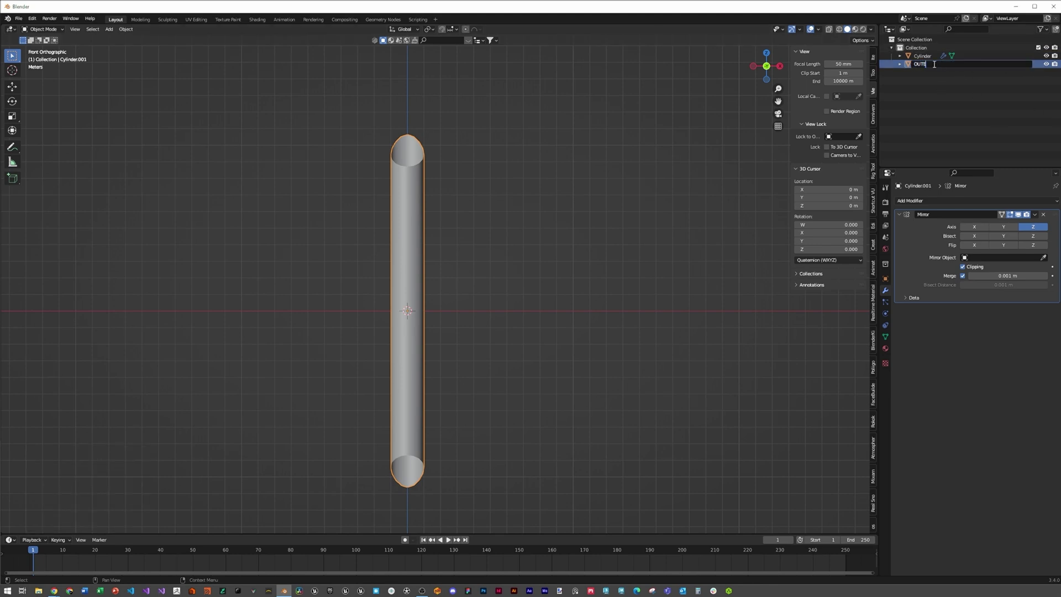
{"action": "type", "text": "R SCONCE PIPES"}
{"action": "key", "text": "Return"}
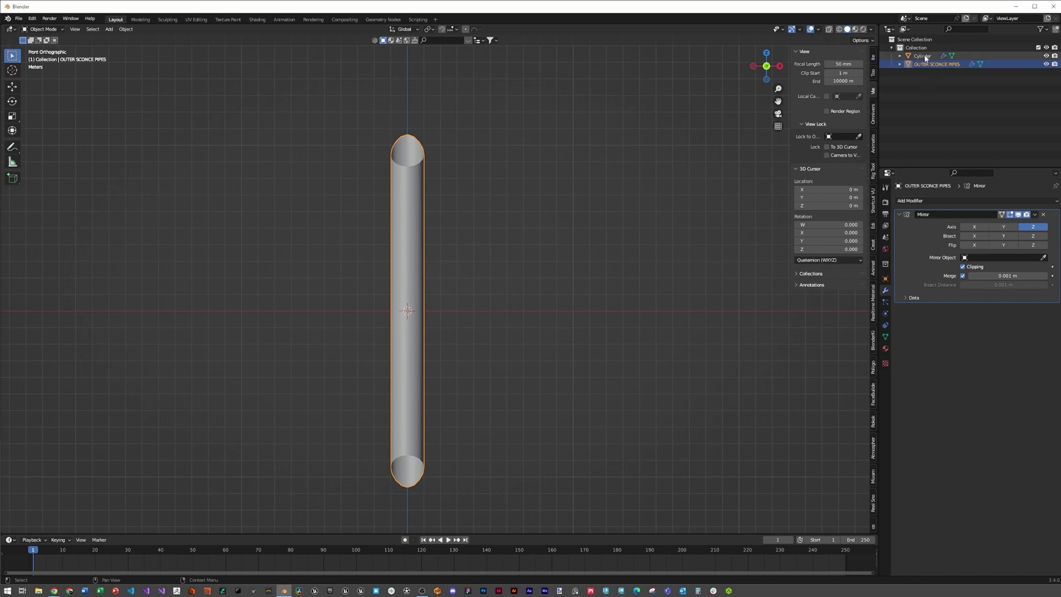
{"action": "double_click", "coordinate": [926, 57]}
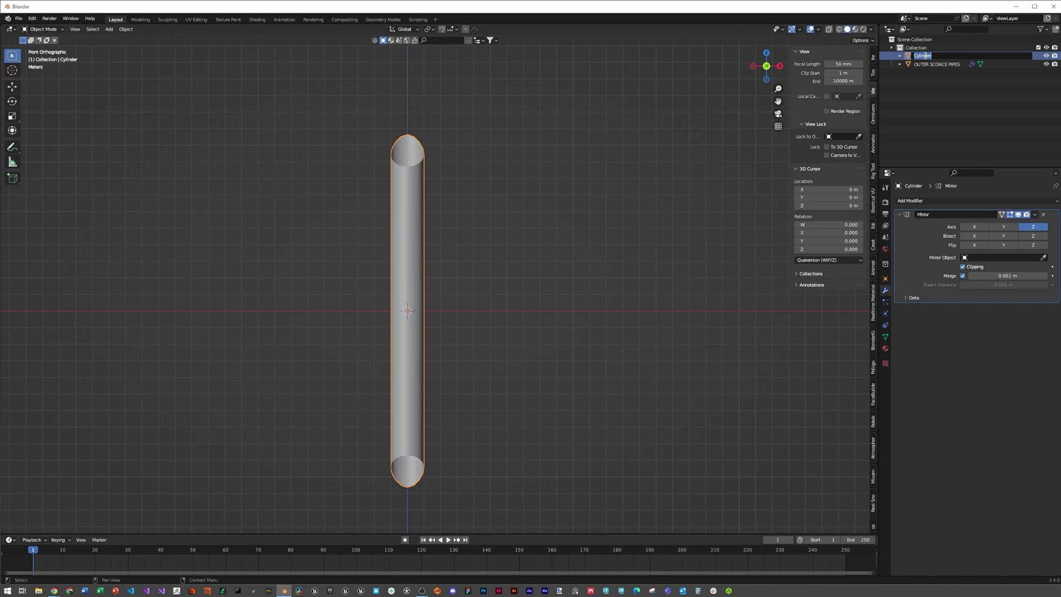
{"action": "type", "text": "BACK PIPES SCONCE"}
{"action": "key", "text": "Return"}
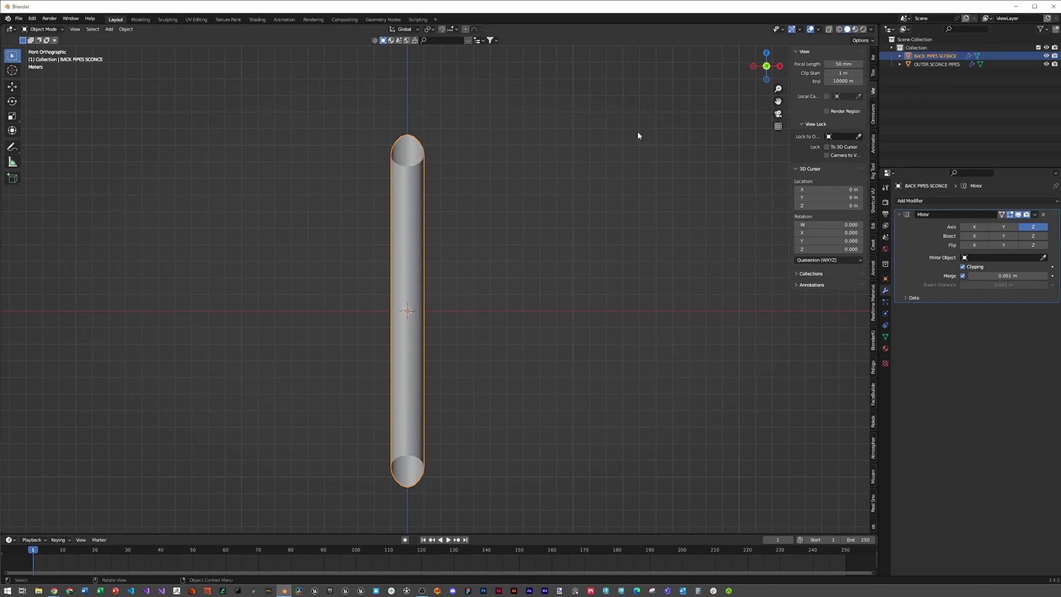
- Hide OUTER SCONCE PIPES and enable X mirroring on BACK PIPES SCONCE
{"action": "left_click", "coordinate": [951, 64]}
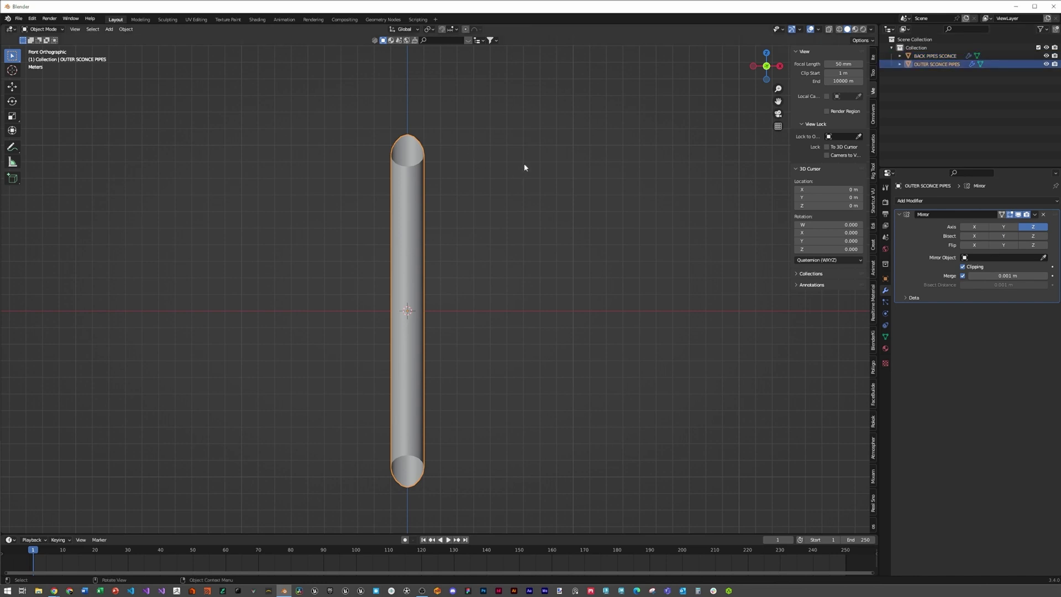
{"action": "left_click", "coordinate": [1046, 64]}
{"action": "left_click", "coordinate": [410, 193]}
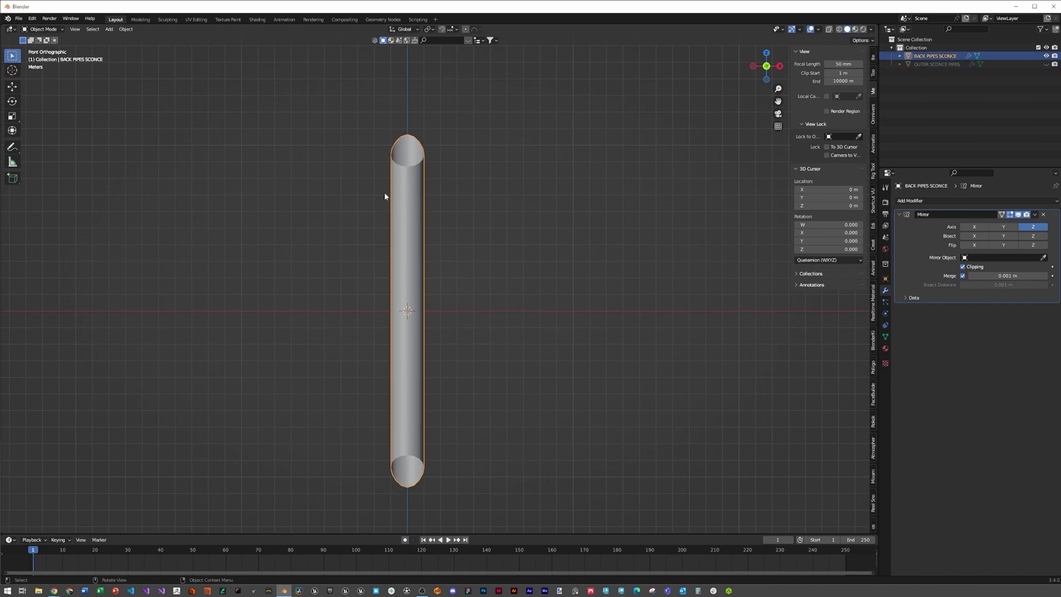
{"action": "left_click", "coordinate": [975, 227]}
- Select the whole back pipe mesh, turn off mirror Clipping and proportional editing
{"action": "key", "text": "Tab"}
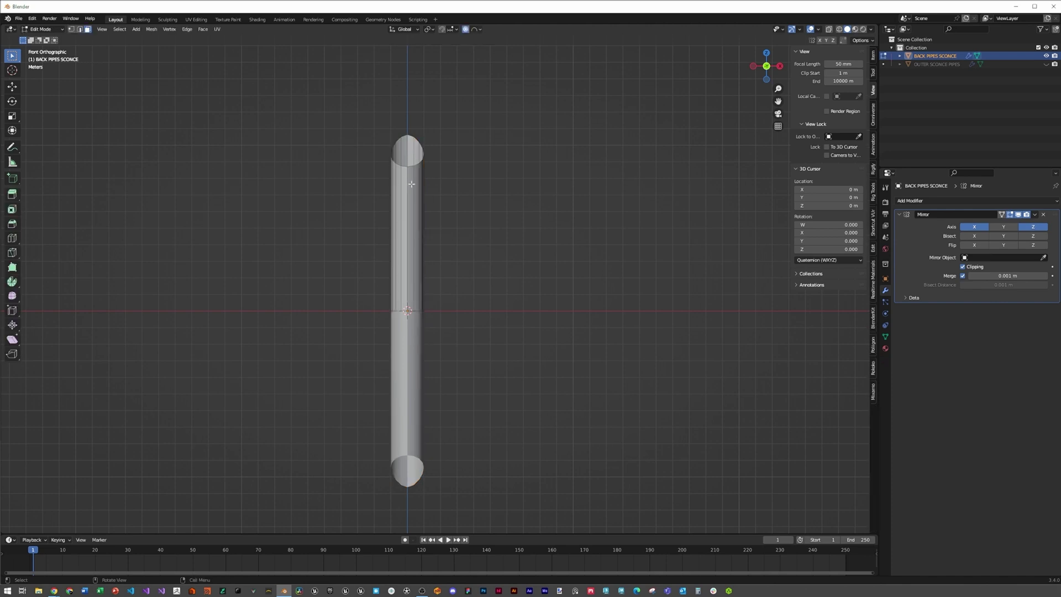
{"action": "key", "text": "a"}
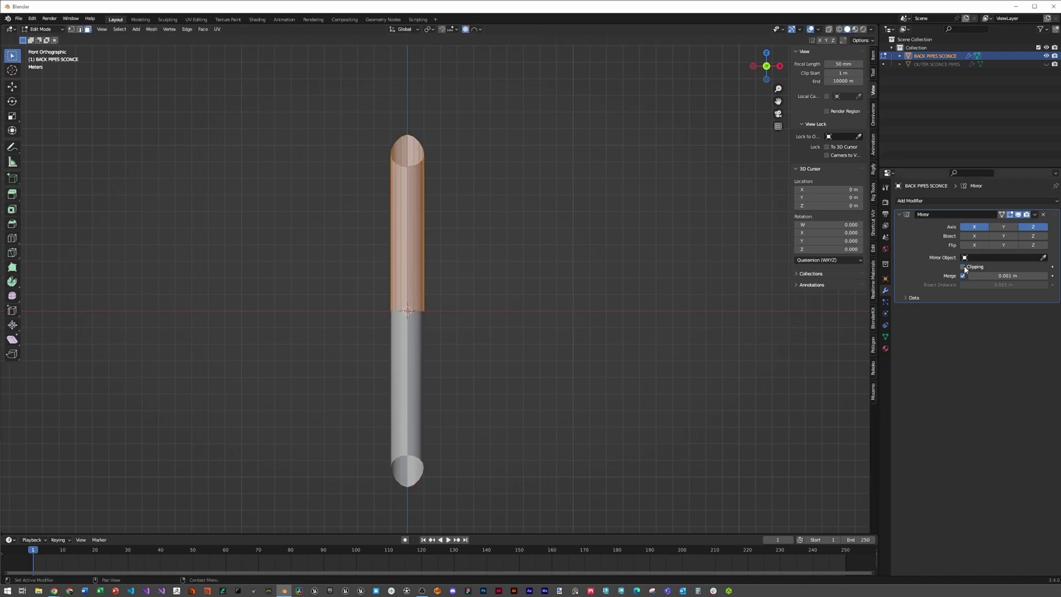
{"action": "left_click", "coordinate": [962, 266]}
{"action": "key", "text": "g"}
{"action": "key", "text": "x"}
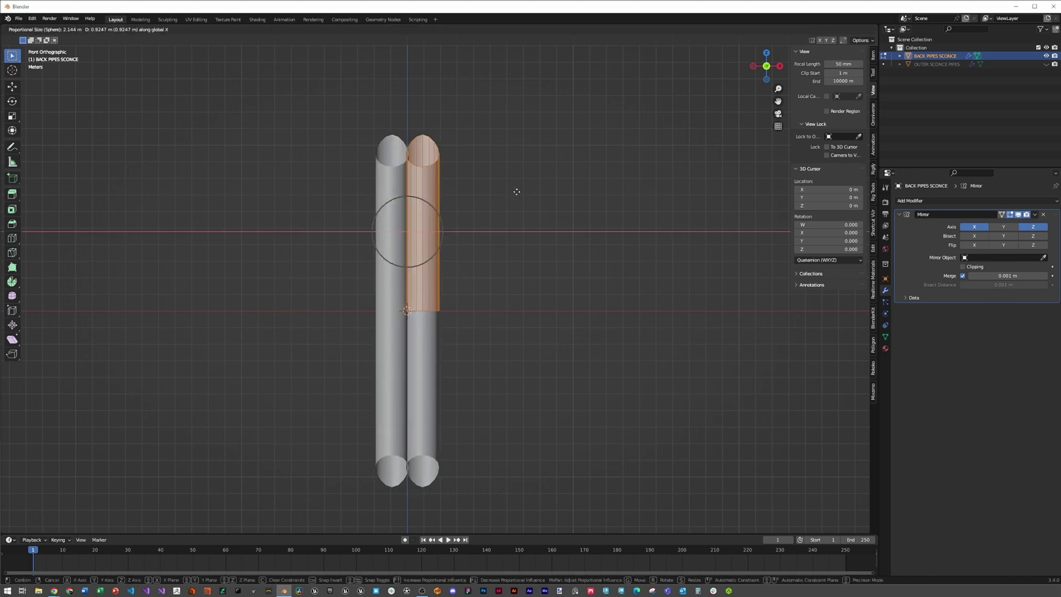
{"action": "key", "text": "Escape"}
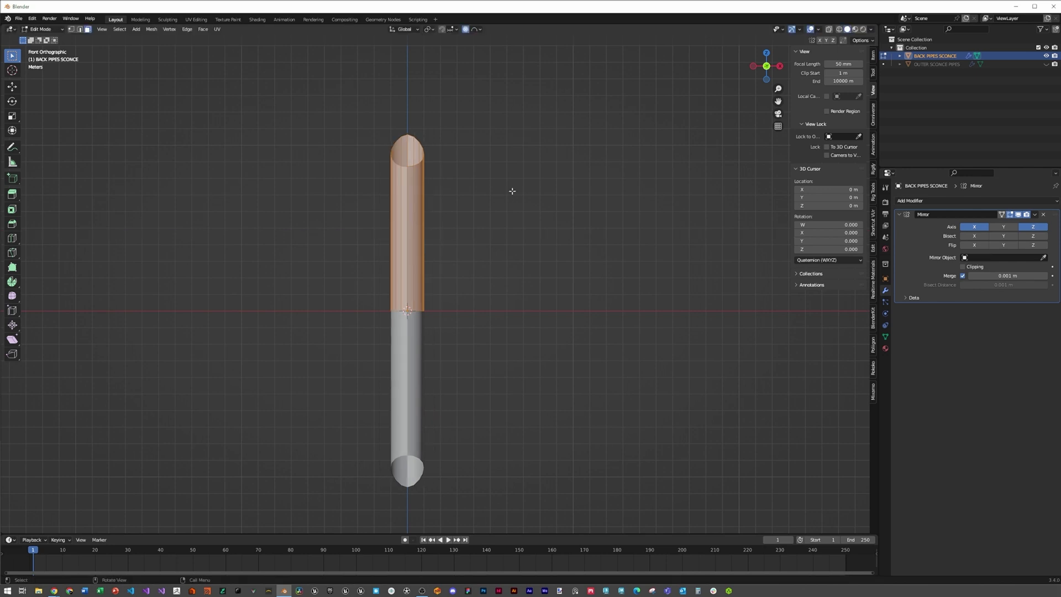
{"action": "key", "text": "o"}
- Move the selected pipe half 1.0247 m along X
{"action": "key", "text": "g"}
{"action": "key", "text": "x"}
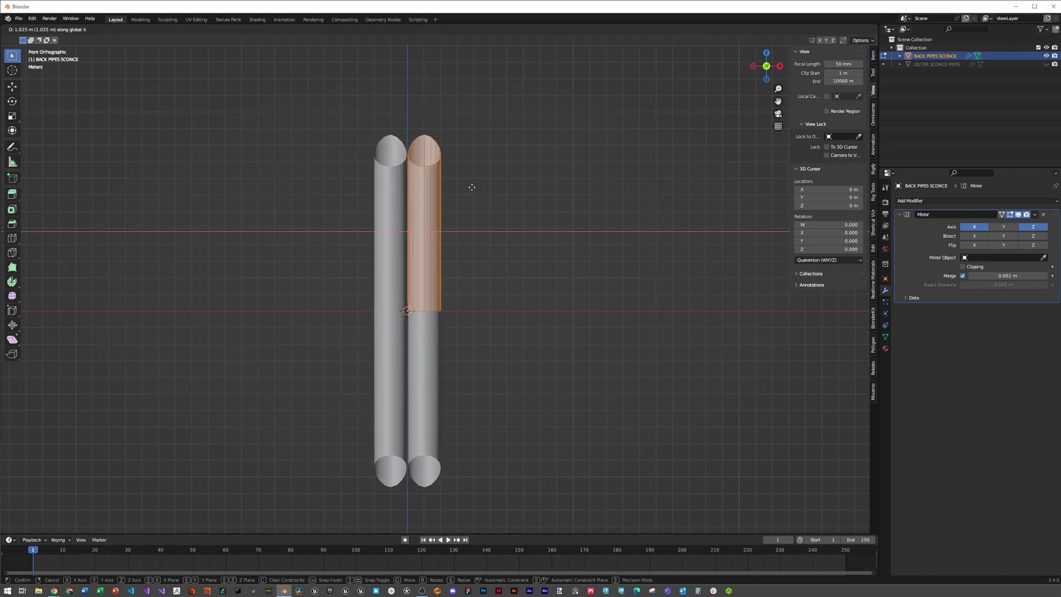
{"action": "left_click", "coordinate": [471, 185]}
{"action": "scroll", "coordinate": [413, 177], "scroll_direction": "up", "scroll_amount": 1}
{"action": "scroll", "coordinate": [412, 177], "scroll_direction": "up", "scroll_amount": 2}
{"action": "middle_click_drag", "start_coordinate": [413, 177], "coordinate": [523, 279], "text": "shift"}
{"action": "scroll", "coordinate": [523, 279], "scroll_direction": "up", "scroll_amount": 1}
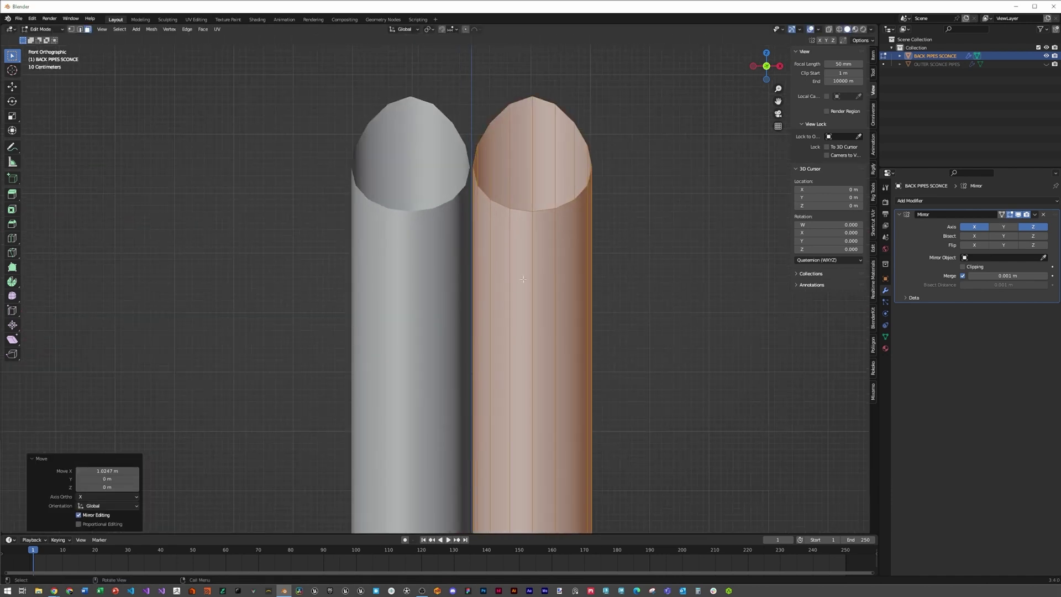
{"action": "scroll", "coordinate": [550, 224], "scroll_direction": "down", "scroll_amount": 3}
{"action": "scroll", "coordinate": [556, 255], "scroll_direction": "down", "scroll_amount": 3}
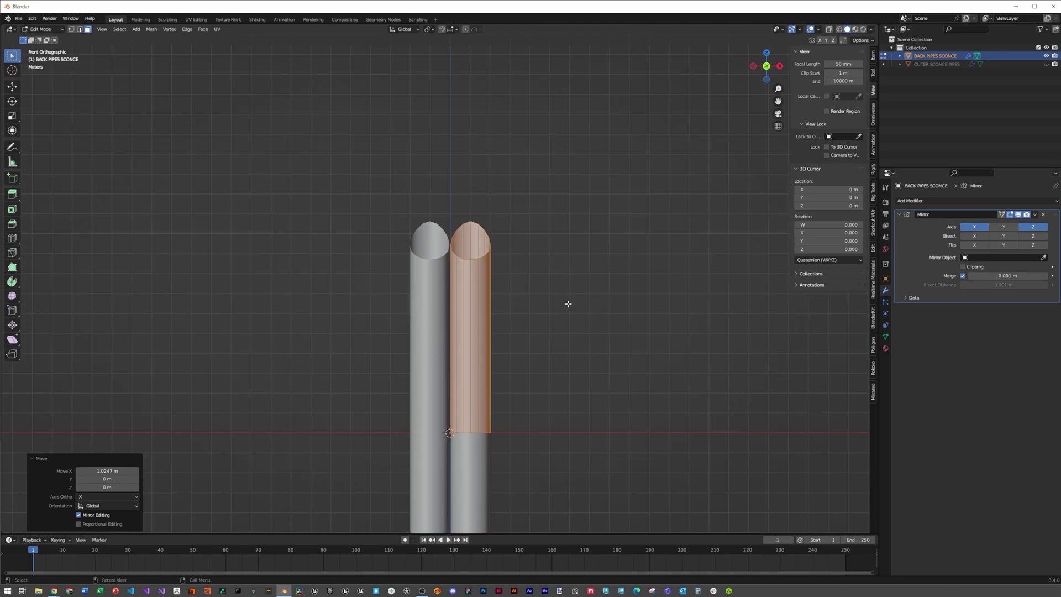
{"action": "middle_click_drag", "start_coordinate": [565, 303], "coordinate": [521, 230], "text": "shift"}
- Duplicate the pipe half about 2.08 m farther along X and begin moving it vertically
{"action": "key", "text": "shift+d"}
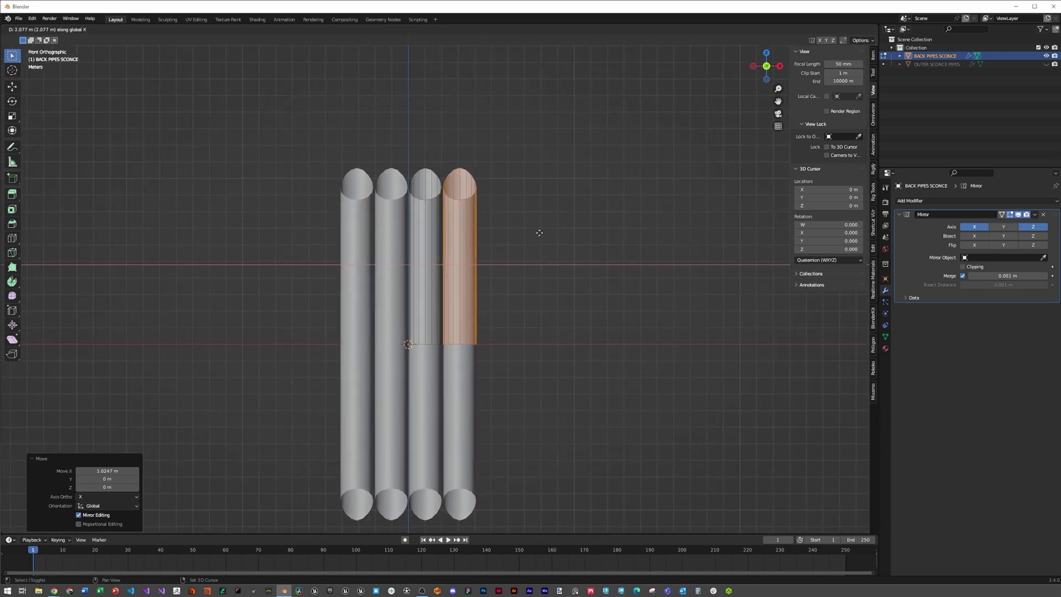
{"action": "left_click", "coordinate": [540, 233]}
{"action": "key", "text": "g"}
{"action": "key", "text": "z"}
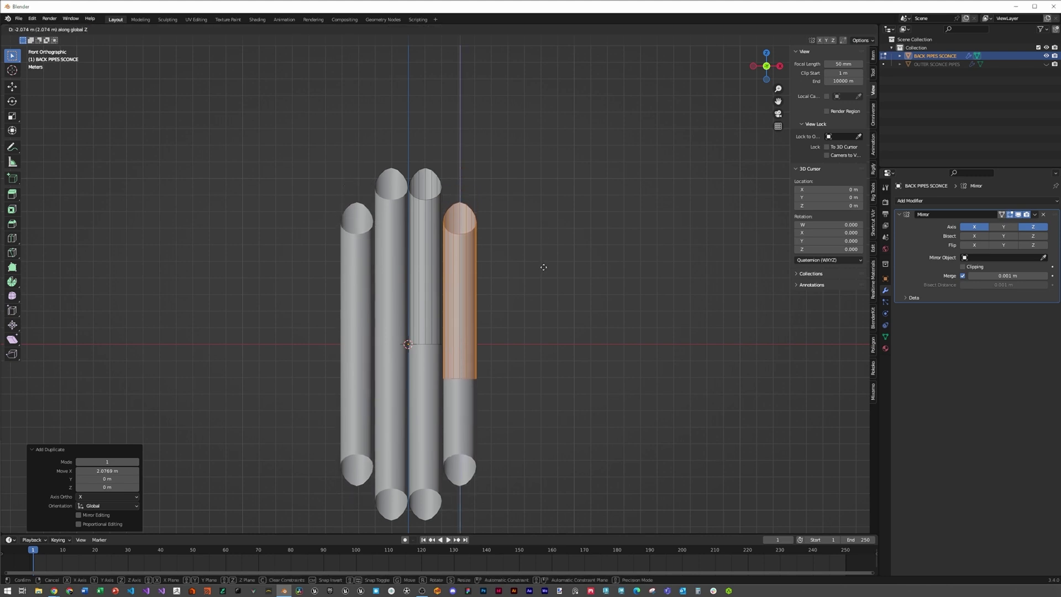
- Re-enable mirror Clipping and lower the outer pipe 2.8242 m along Z
{"action": "left_click", "coordinate": [540, 271]}
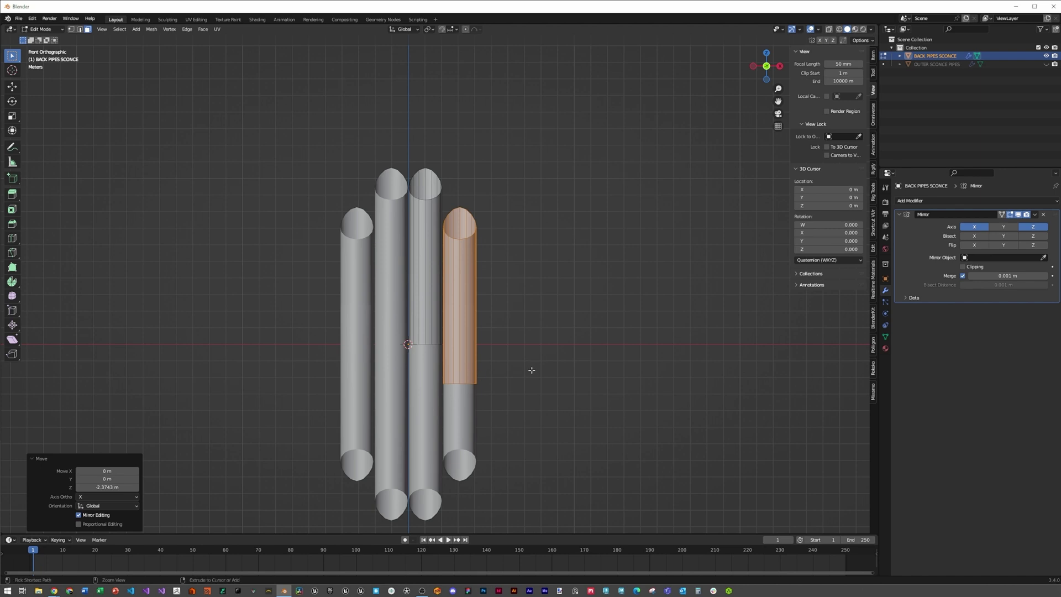
{"action": "key", "text": "ctrl+z"}
{"action": "left_click", "coordinate": [962, 266]}
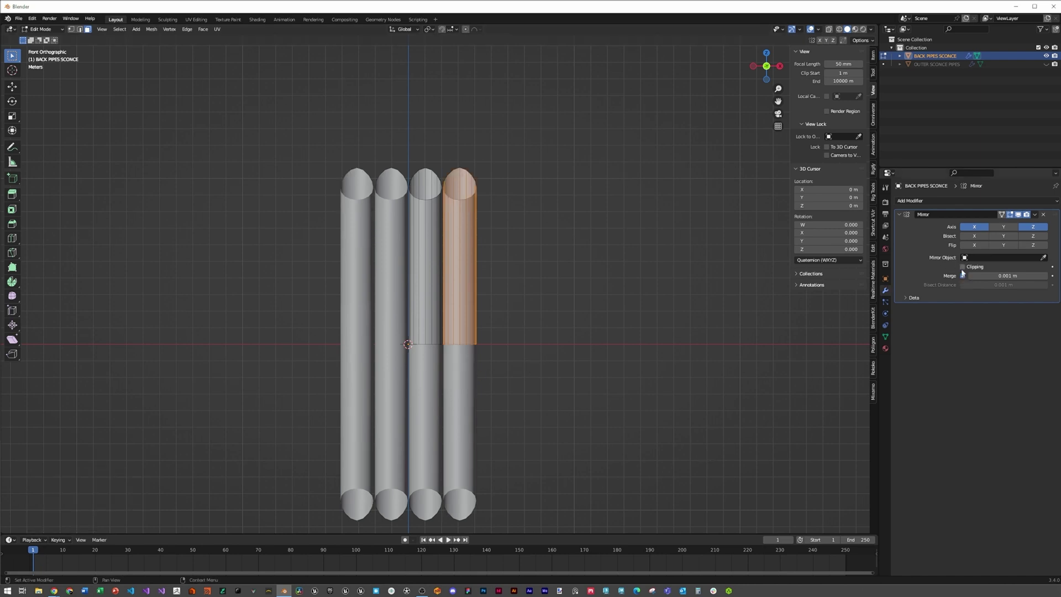
{"action": "key", "text": "g"}
{"action": "key", "text": "z"}
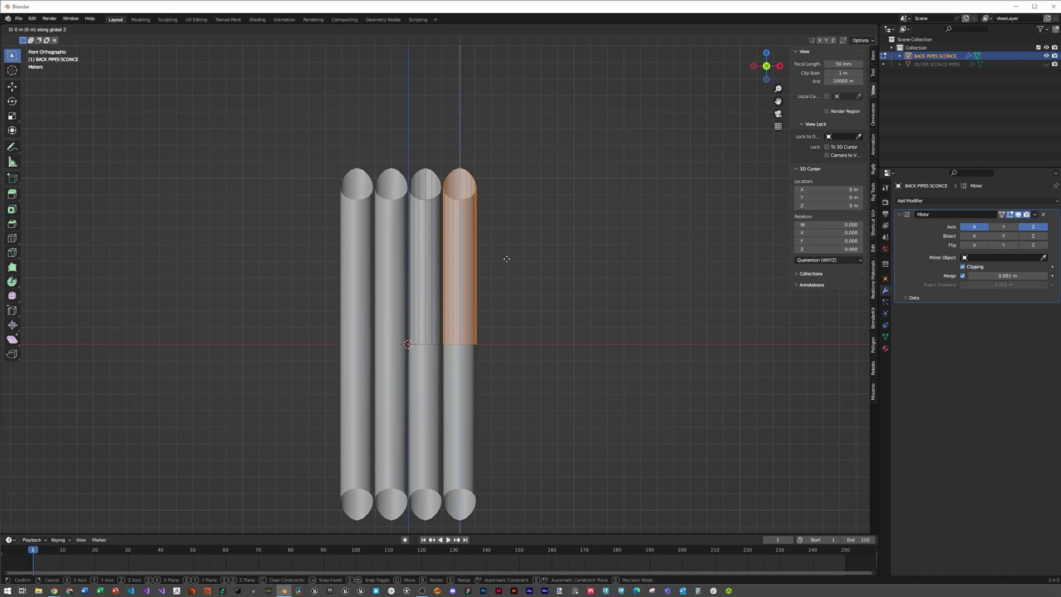
{"action": "left_click", "coordinate": [512, 305]}
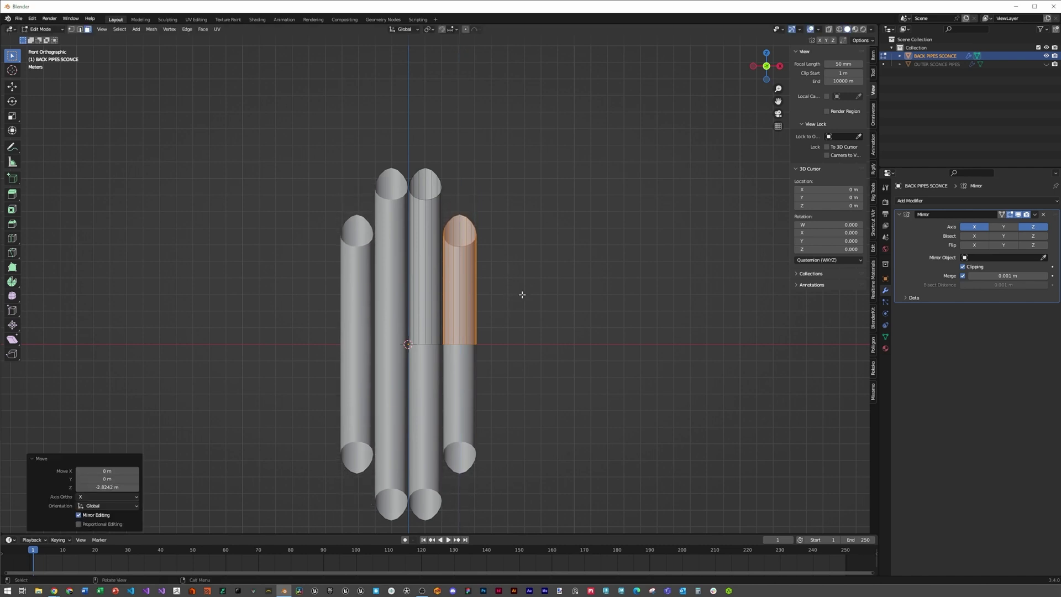
- Rotate the outer pipe 45° about the Z axis
{"action": "key", "text": "r"}
{"action": "key", "text": "z"}
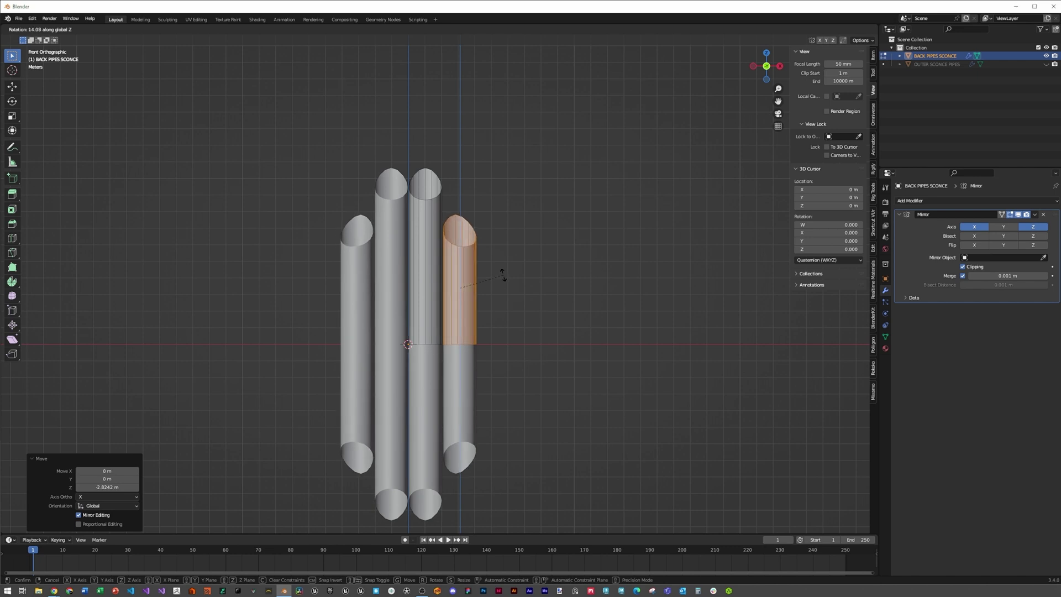
{"action": "type", "text": "45"}
{"action": "key", "text": "Return"}
- Inspect the rotated pipe in isolation against the reference video, then return to Object Mode
{"action": "key", "text": "shift+h"}
{"action": "middle_click_drag", "start_coordinate": [503, 276], "coordinate": [395, 317]}
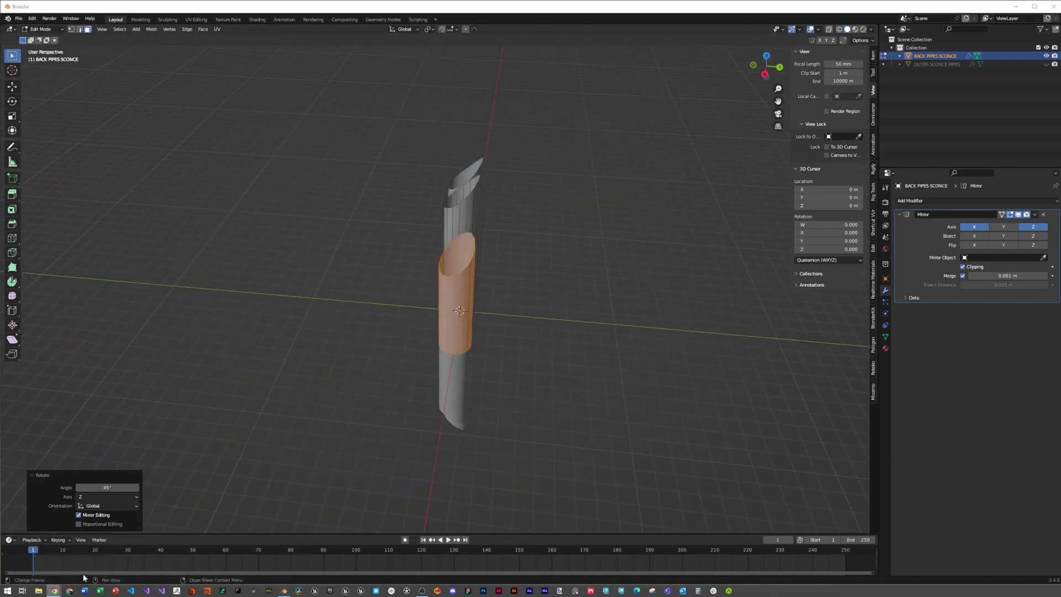
{"action": "left_click", "coordinate": [54, 590]}
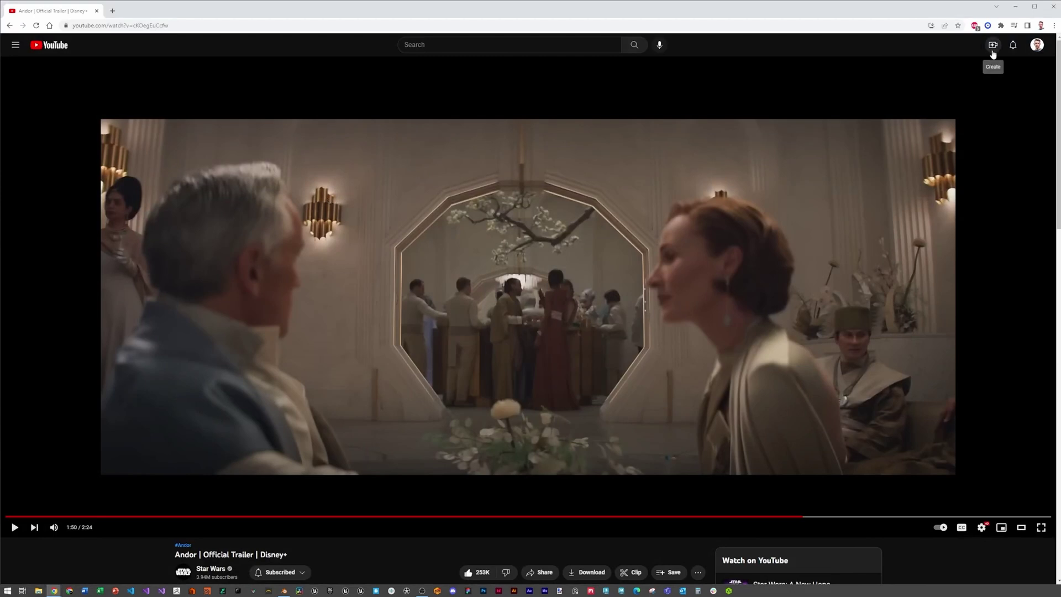
{"action": "left_click", "coordinate": [1015, 6]}
{"action": "key", "text": "alt+h"}
{"action": "middle_click_drag", "start_coordinate": [553, 230], "coordinate": [524, 285]}
{"action": "key", "text": "Tab"}
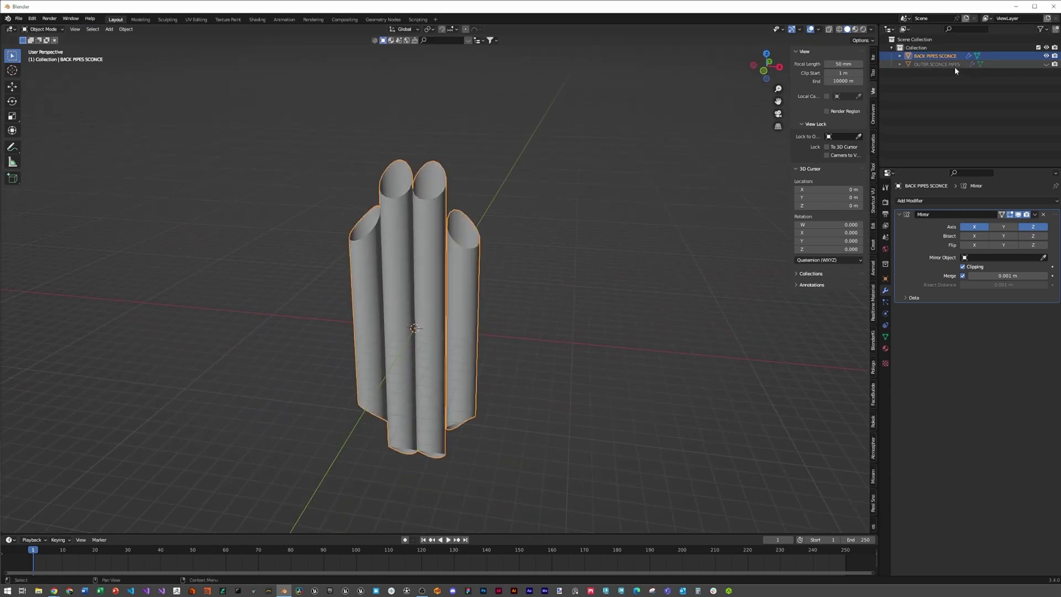
- Unhide OUTER SCONCE PIPES and lower its whole mesh about 5.2 m along Z
{"action": "left_click", "coordinate": [1046, 65]}
{"action": "left_click", "coordinate": [939, 64]}
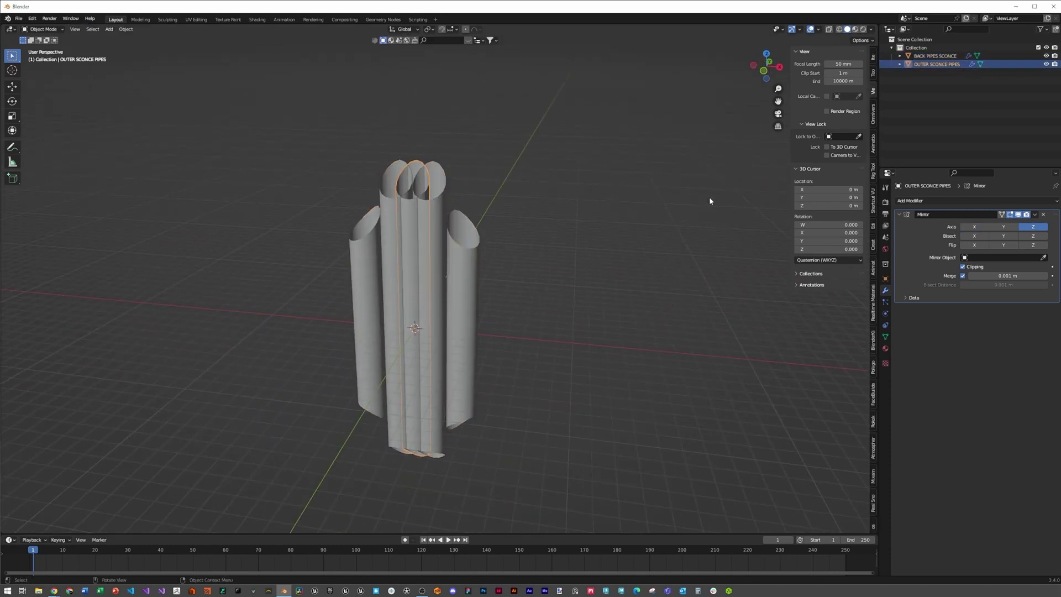
{"action": "key", "text": "Tab"}
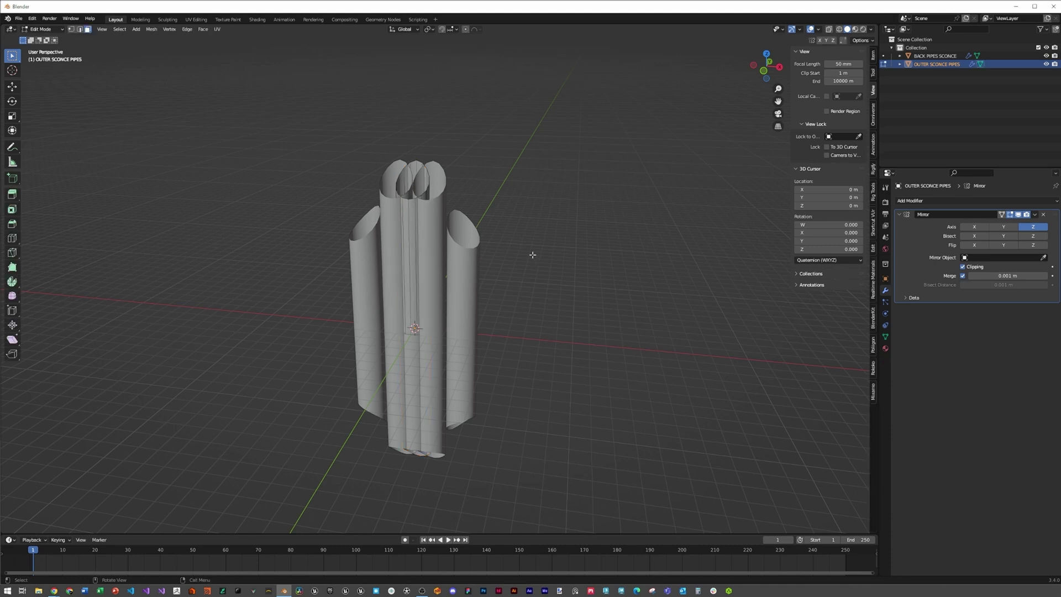
{"action": "key", "text": "a"}
{"action": "key", "text": "g"}
{"action": "key", "text": "z"}
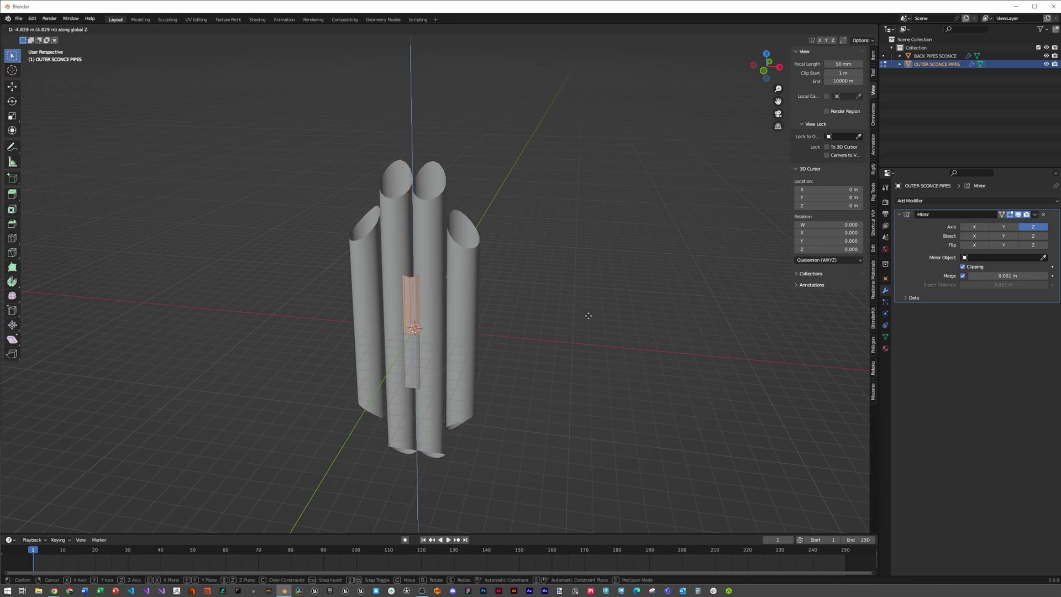
{"action": "left_click", "coordinate": [591, 320]}
{"action": "key", "text": "Tab"}
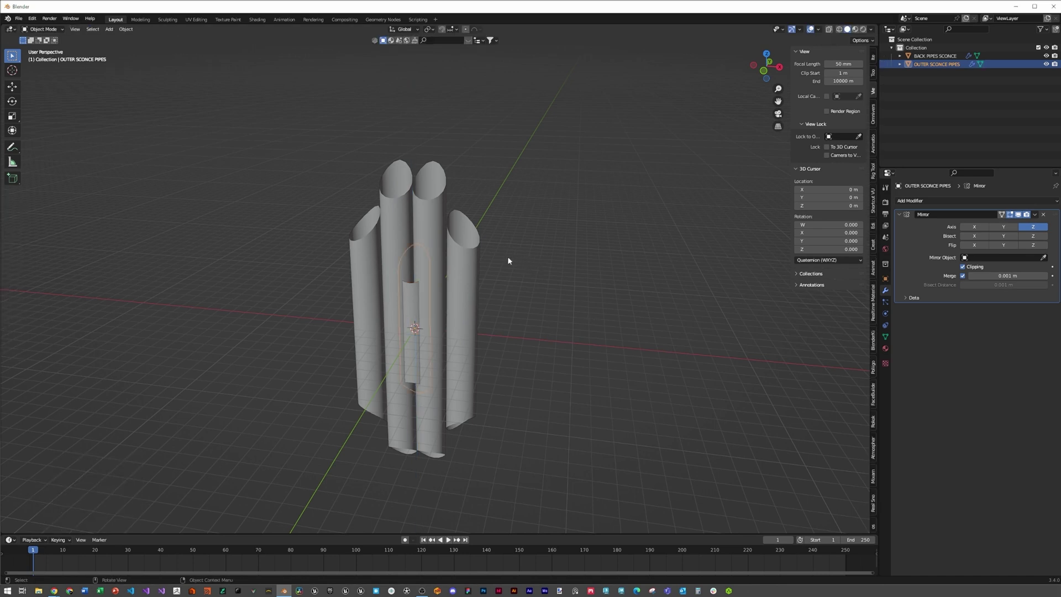
- Add a Bezier circle at the origin, then reselect OUTER SCONCE PIPES for a new modifier
{"action": "middle_click_drag", "start_coordinate": [502, 244], "coordinate": [454, 302]}
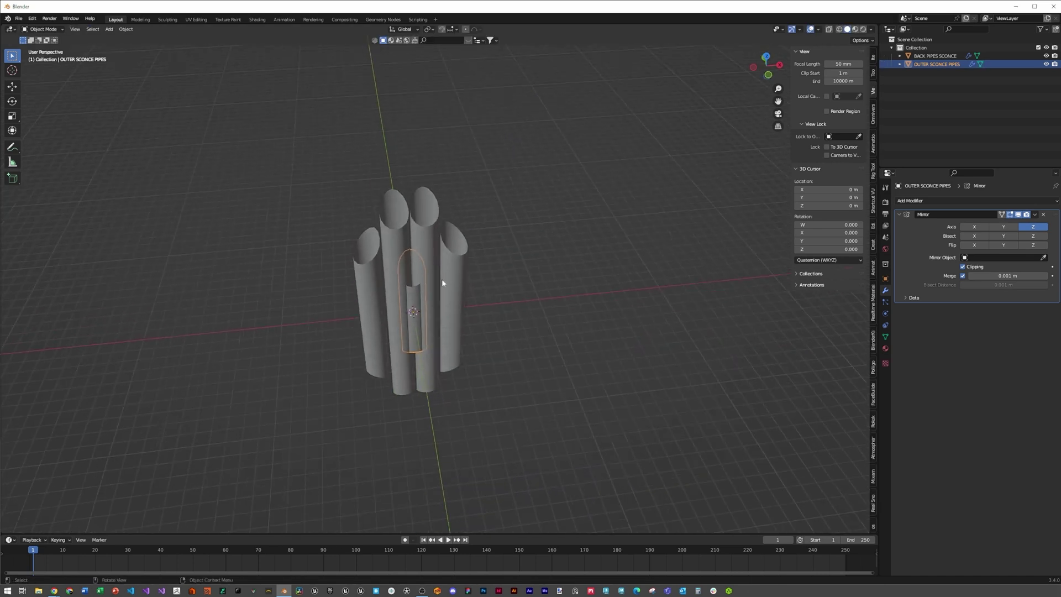
{"action": "key", "text": "shift+a"}
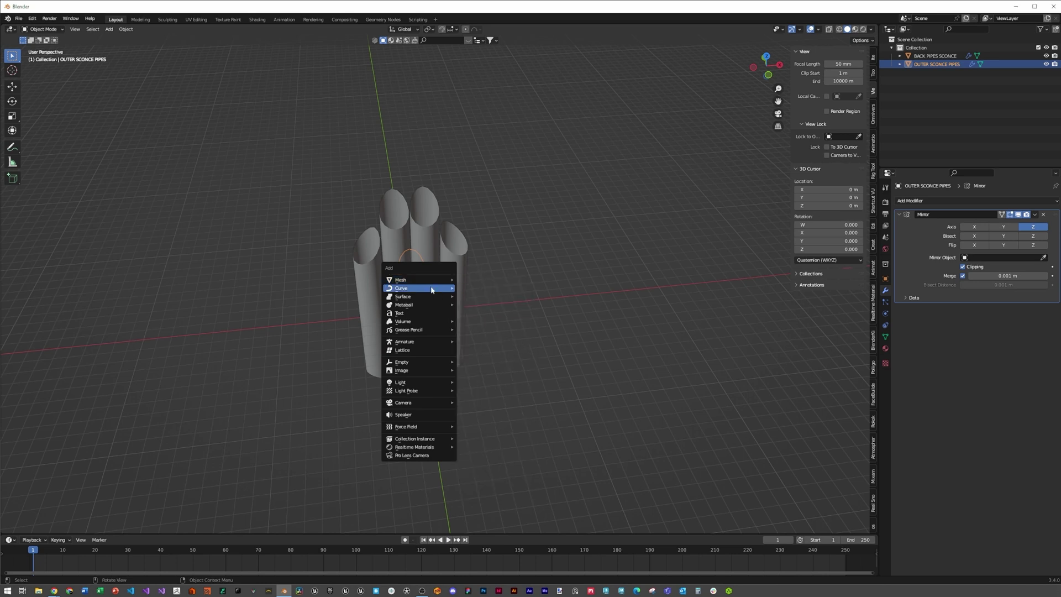
{"action": "mouse_move", "coordinate": [432, 288]}
{"action": "left_click", "coordinate": [474, 296]}
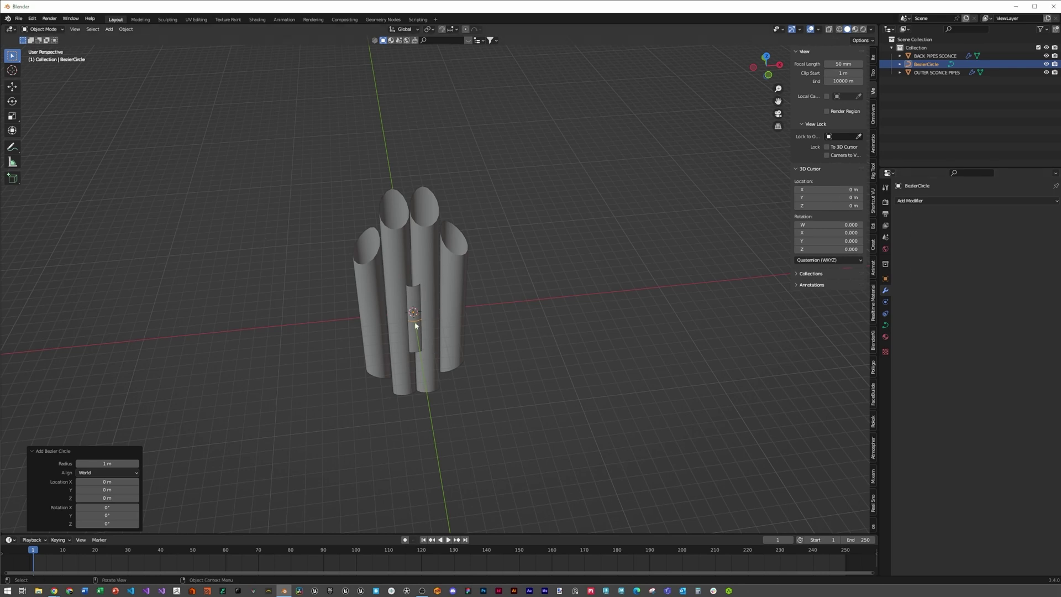
{"action": "left_click", "coordinate": [416, 290]}
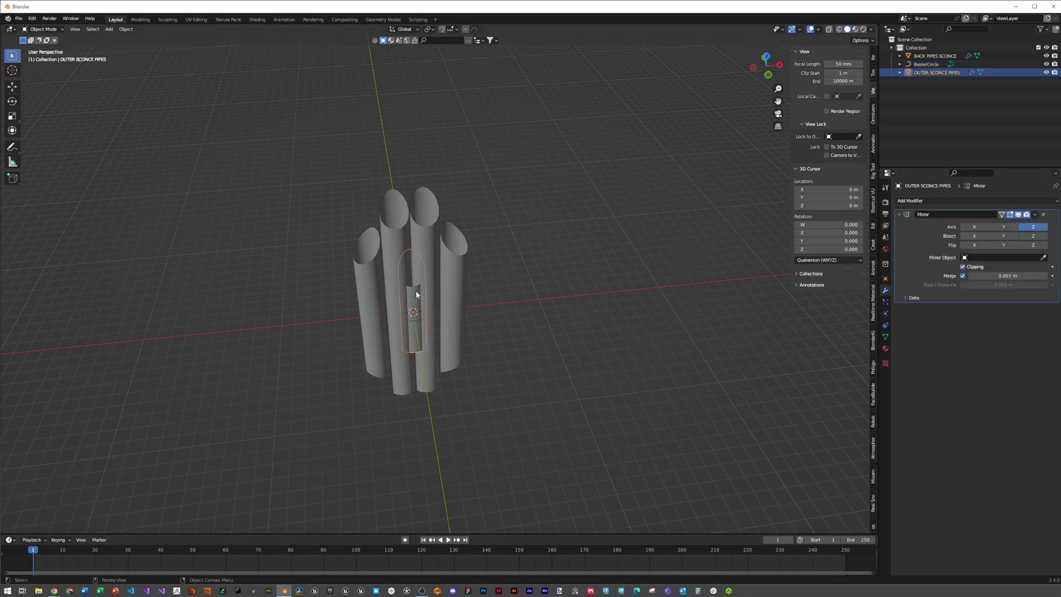
{"action": "left_click", "coordinate": [947, 202]}
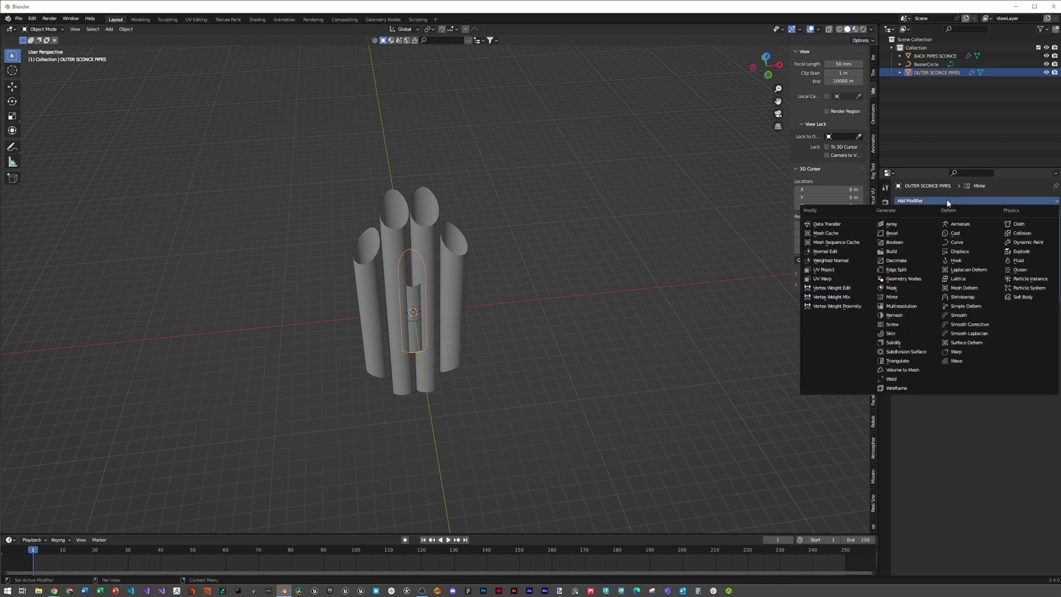
- Give the outer pipes a 9-count Array and a Curve modifier targeting BezierCircle
{"action": "left_click", "coordinate": [902, 223]}
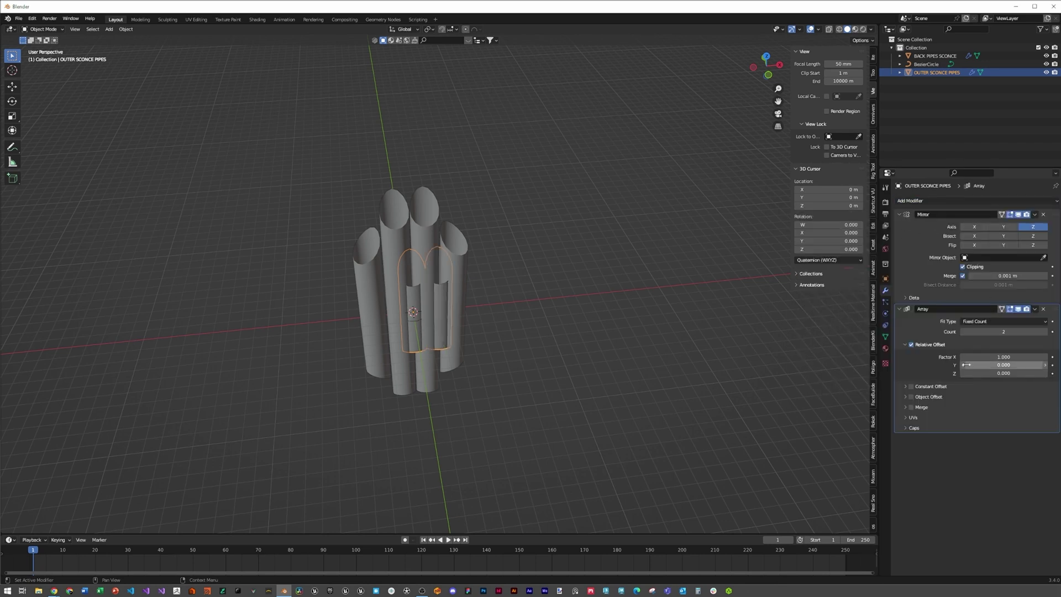
{"action": "left_click_drag", "start_coordinate": [1002, 332], "coordinate": [1034, 332]}
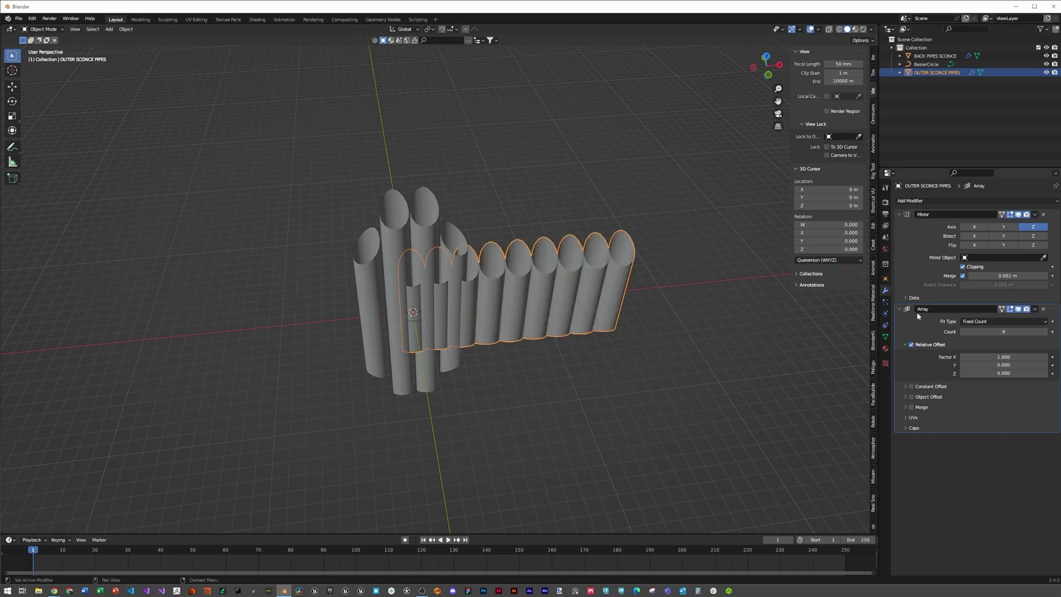
{"action": "left_click", "coordinate": [989, 200]}
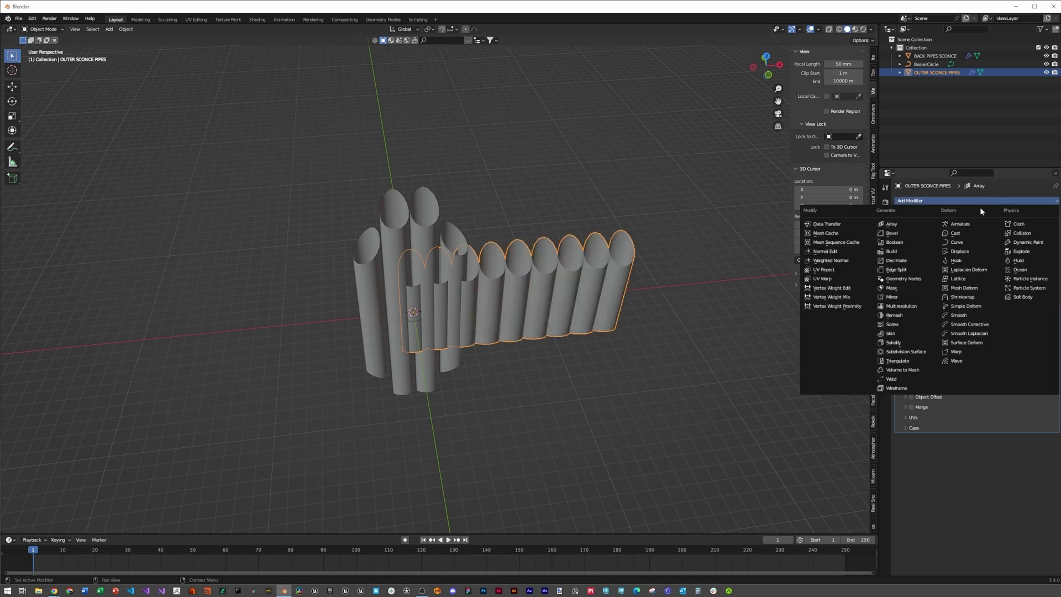
{"action": "left_click", "coordinate": [957, 242]}
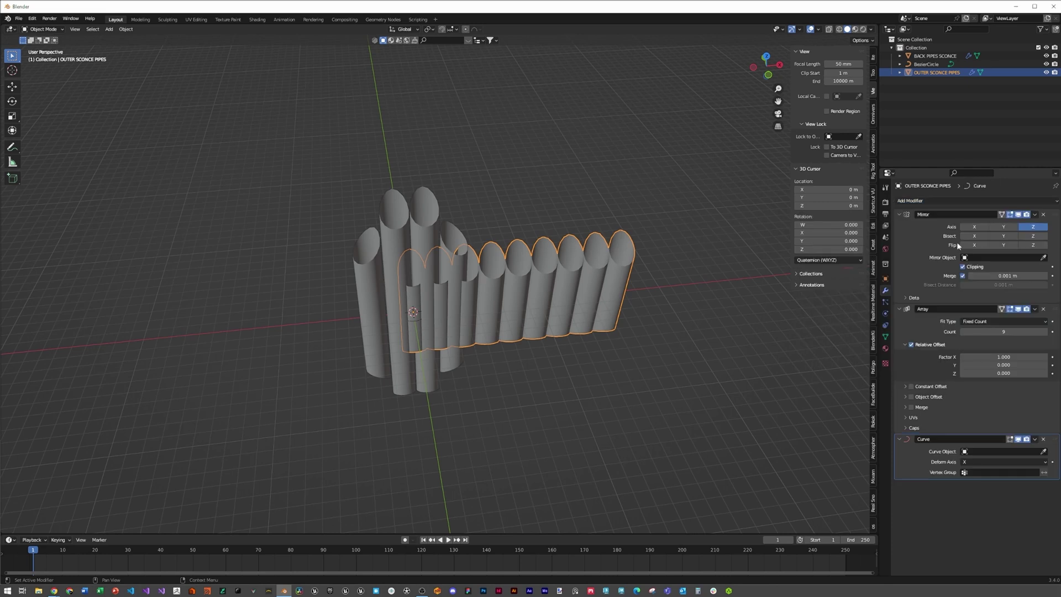
{"action": "left_click", "coordinate": [1043, 451]}
{"action": "left_click", "coordinate": [928, 64]}
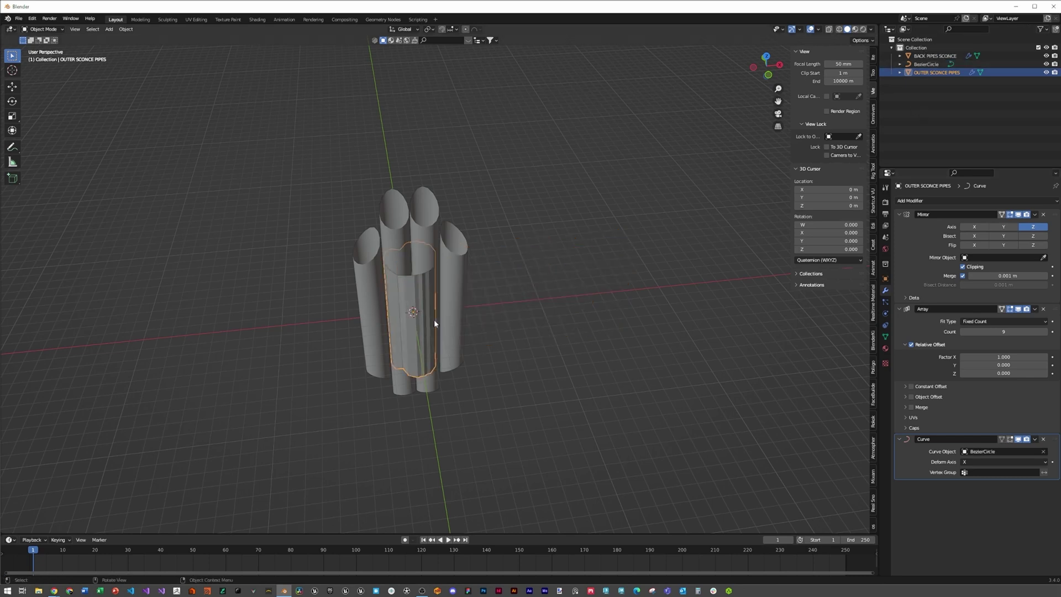
- Apply Shade Auto Smooth to the pipes, then select BezierCircle
{"action": "right_click", "coordinate": [416, 288]}
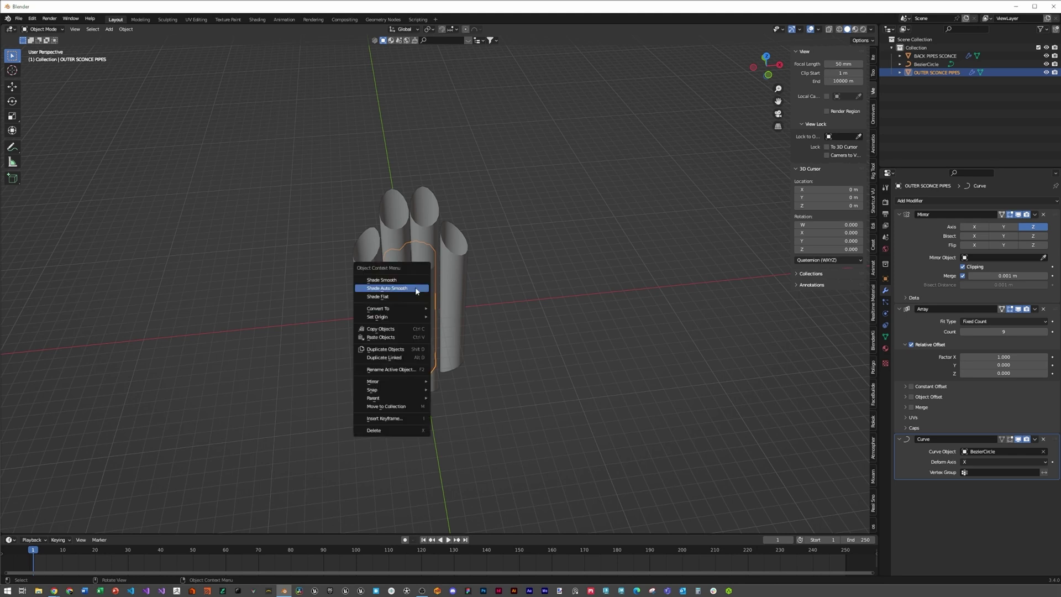
{"action": "left_click", "coordinate": [416, 288]}
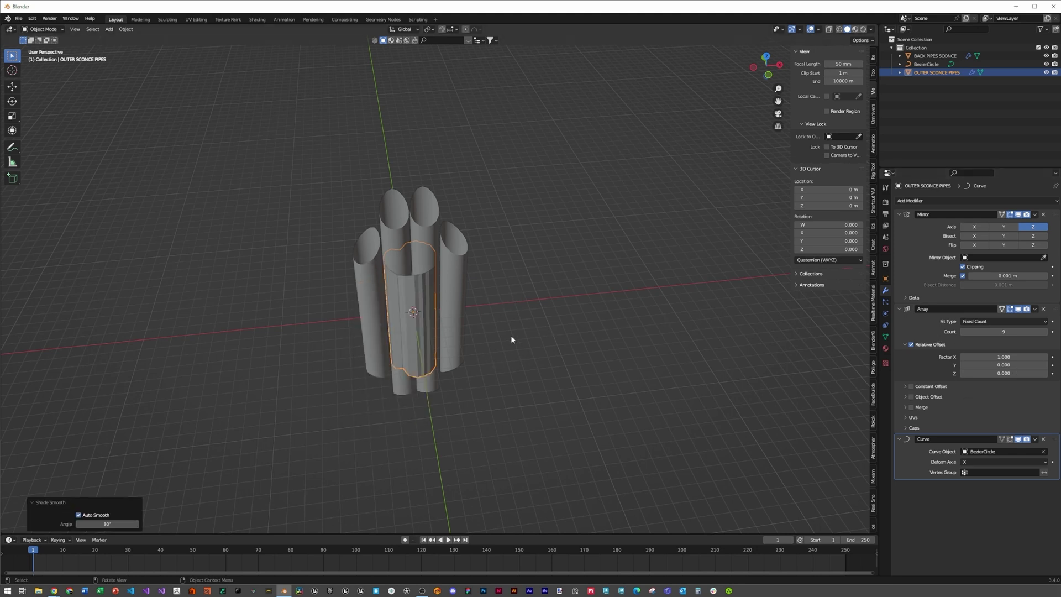
{"action": "left_click", "coordinate": [925, 64]}
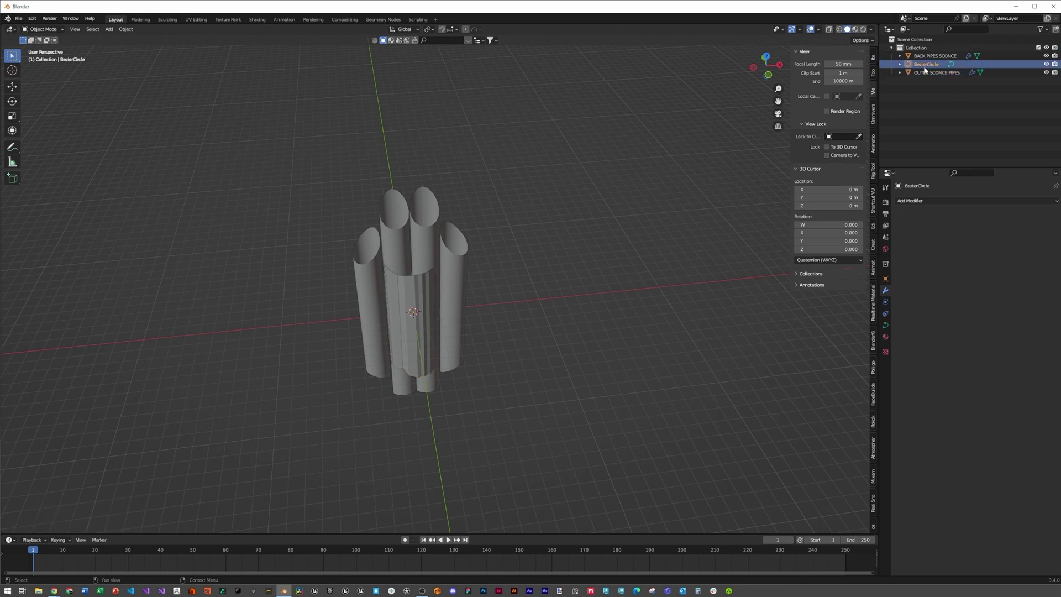
- Scale BezierCircle to 6.858 and rotate the outer pipe mesh 180° about Z in Edit Mode
{"action": "key", "text": "s"}
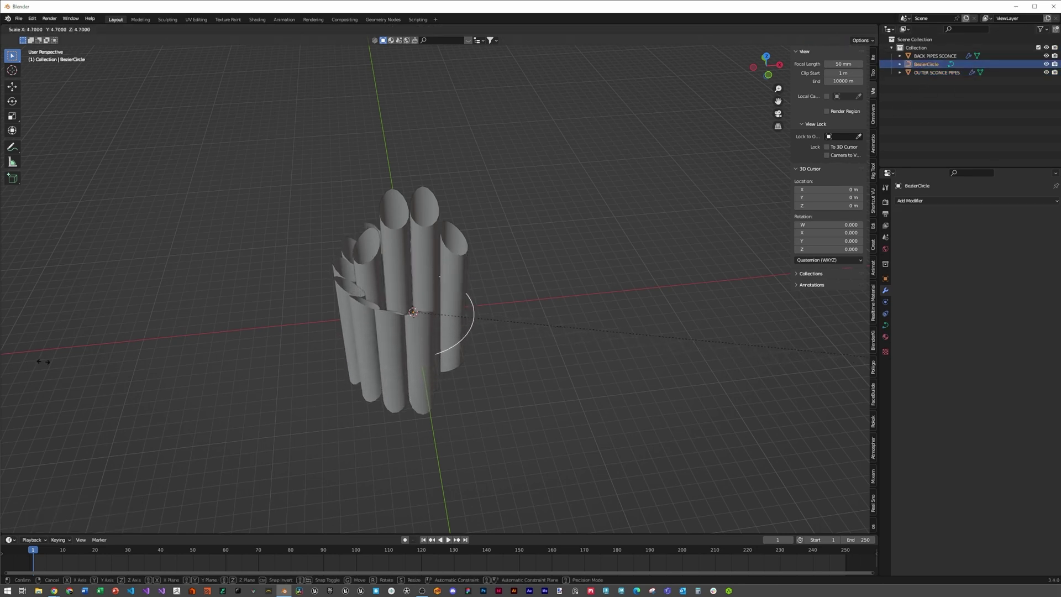
{"action": "left_click", "coordinate": [275, 369]}
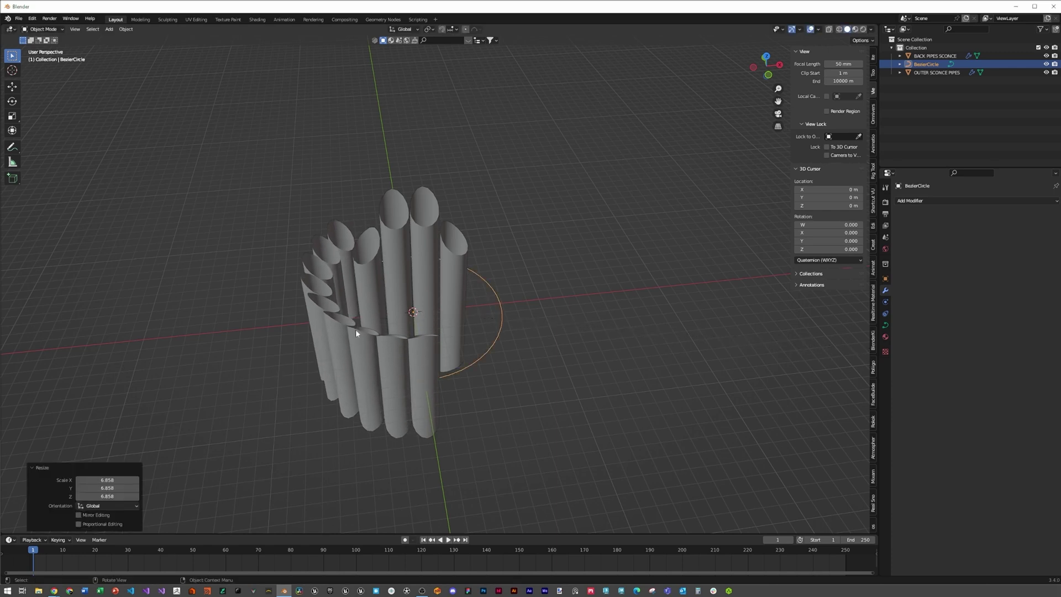
{"action": "left_click", "coordinate": [422, 369]}
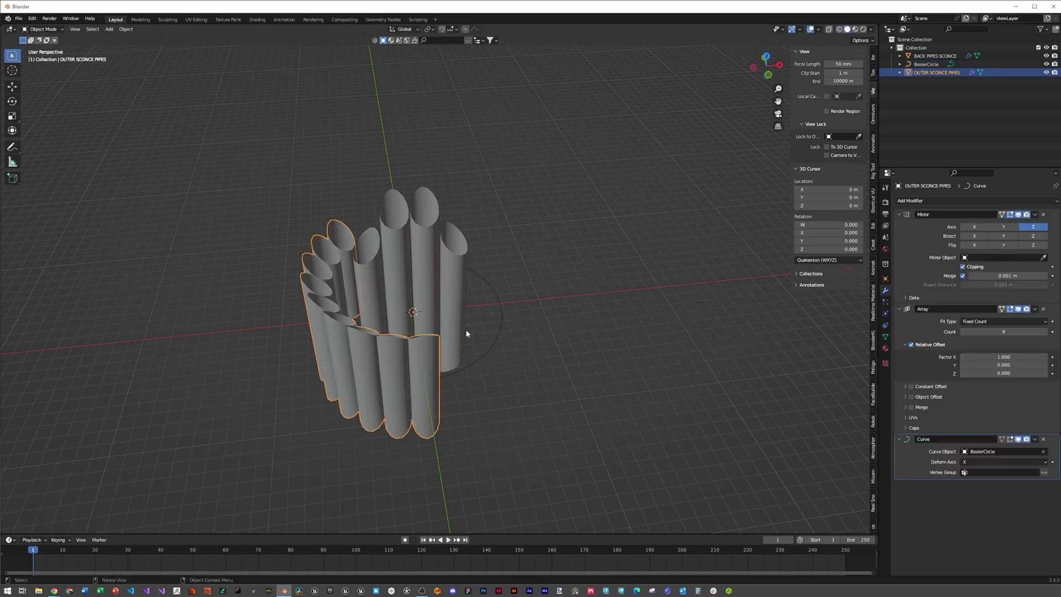
{"action": "key", "text": "Tab"}
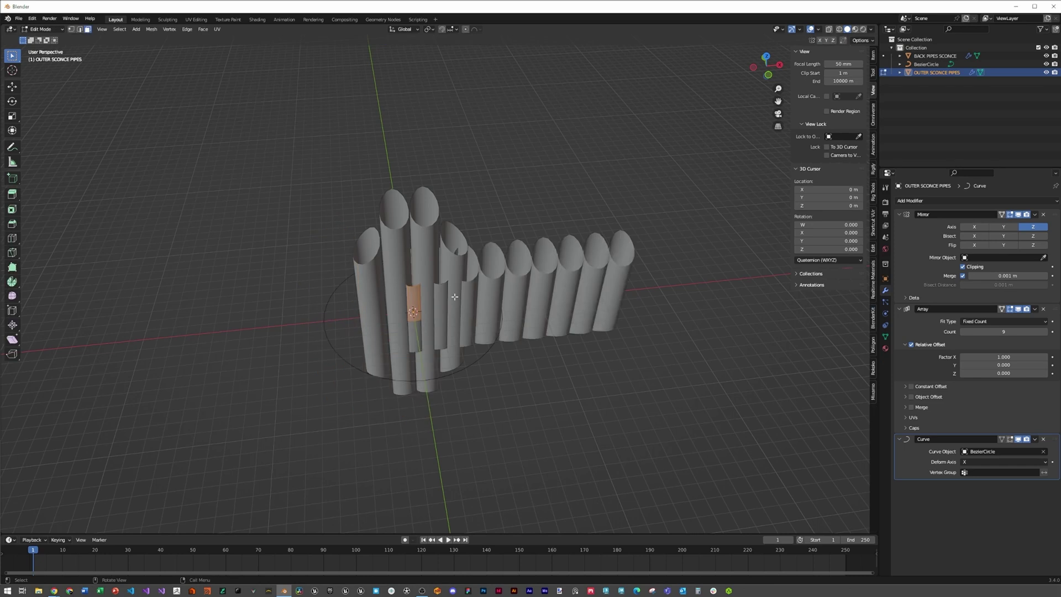
{"action": "type", "text": "rz"}
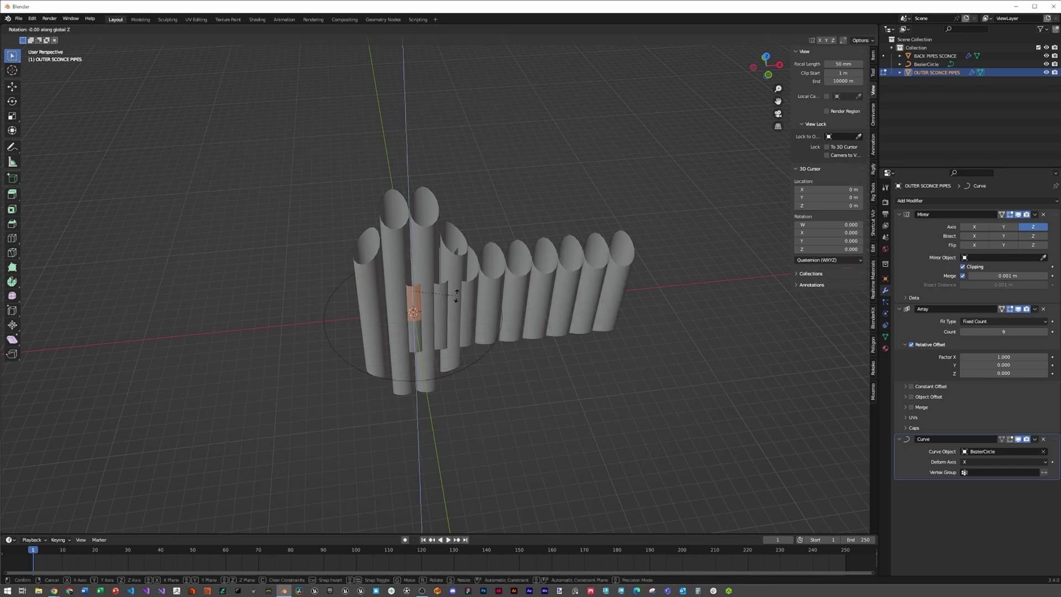
{"action": "type", "text": "180"}
{"action": "key", "text": "Return"}
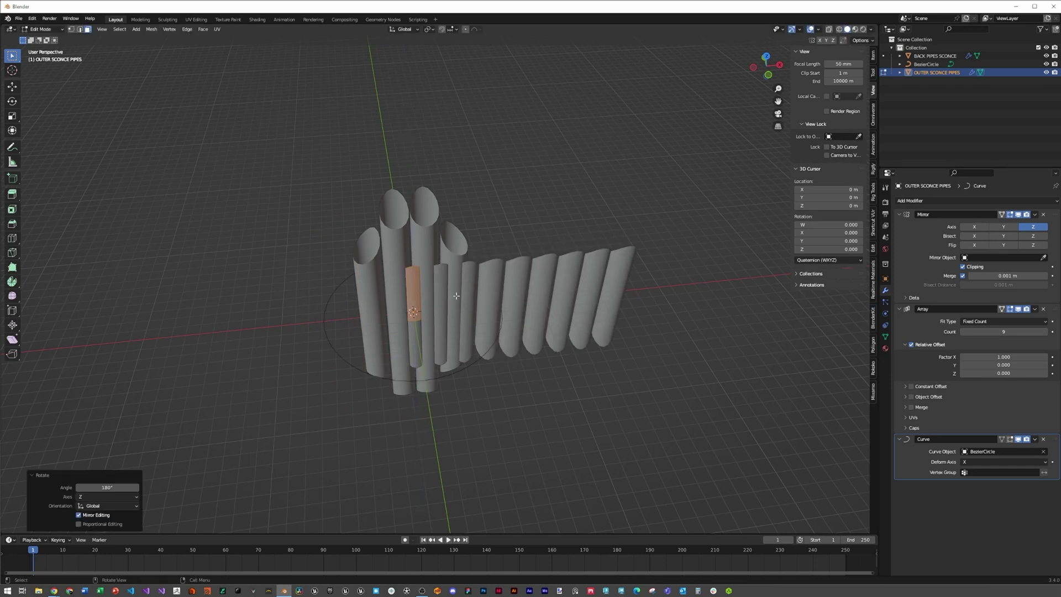
{"action": "key", "text": "Tab"}
{"action": "mouse_move", "coordinate": [430, 294]}
{"action": "middle_mouse_down"}
{"action": "mouse_move", "coordinate": [414, 360]}
{"action": "mouse_move", "coordinate": [429, 350]}
{"action": "mouse_move", "coordinate": [414, 303]}
{"action": "mouse_move", "coordinate": [428, 288]}
{"action": "middle_mouse_up"}
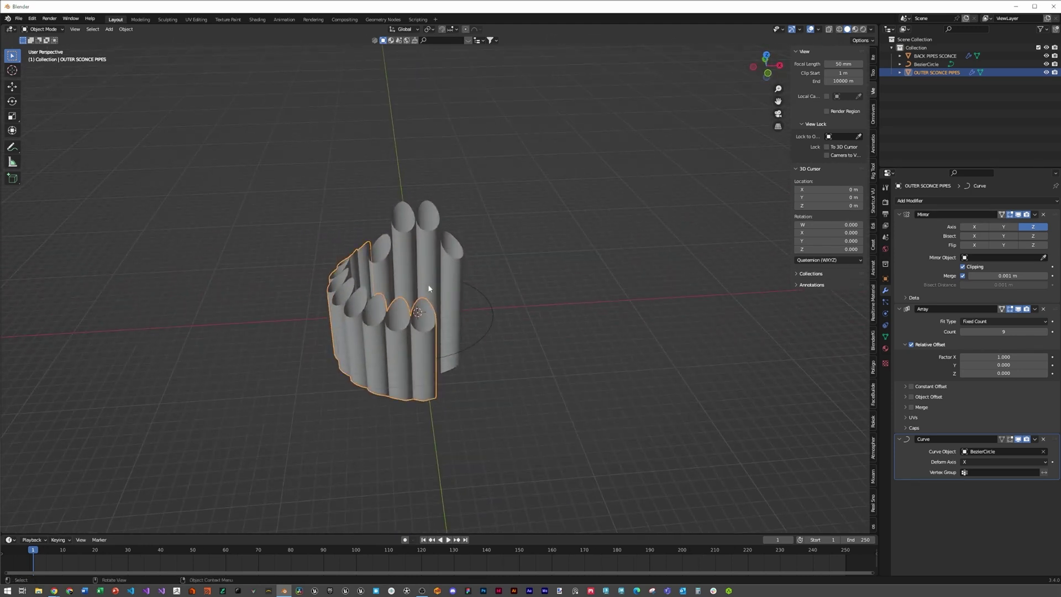
{"action": "key", "text": "KP_7"}
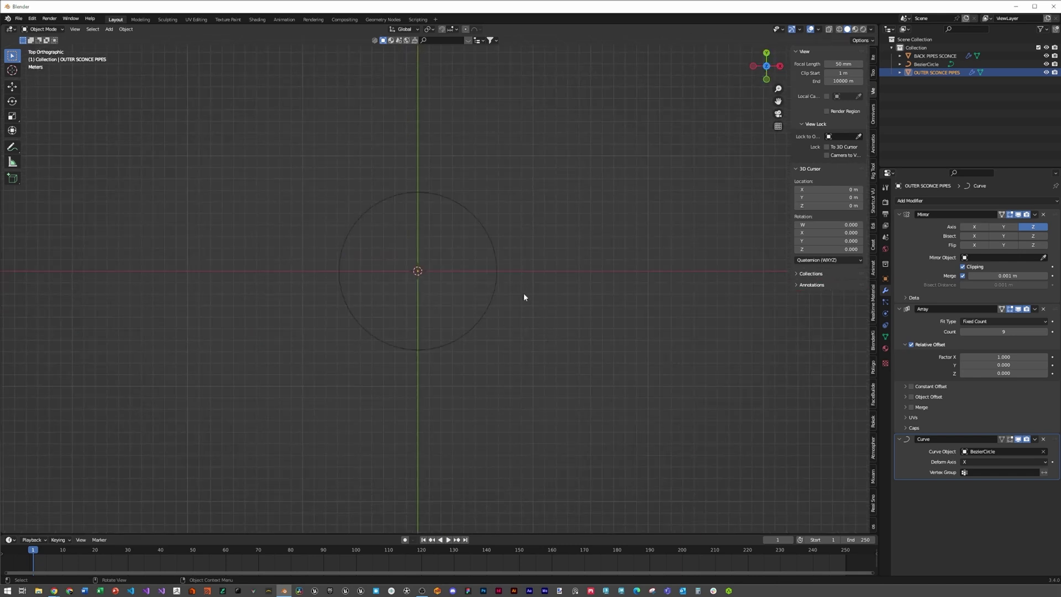
- Switch to wireframe shading and raise the Array count to 12 pipes
{"action": "key", "text": "z"}
{"action": "left_click", "coordinate": [495, 333]}
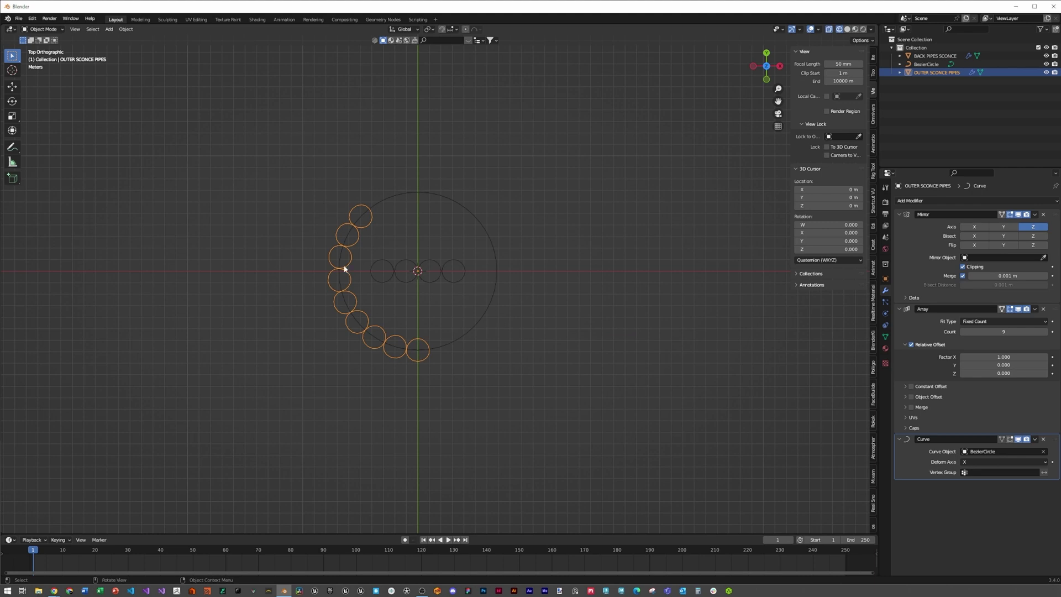
{"action": "scroll", "coordinate": [441, 349], "scroll_direction": "up", "scroll_amount": 3}
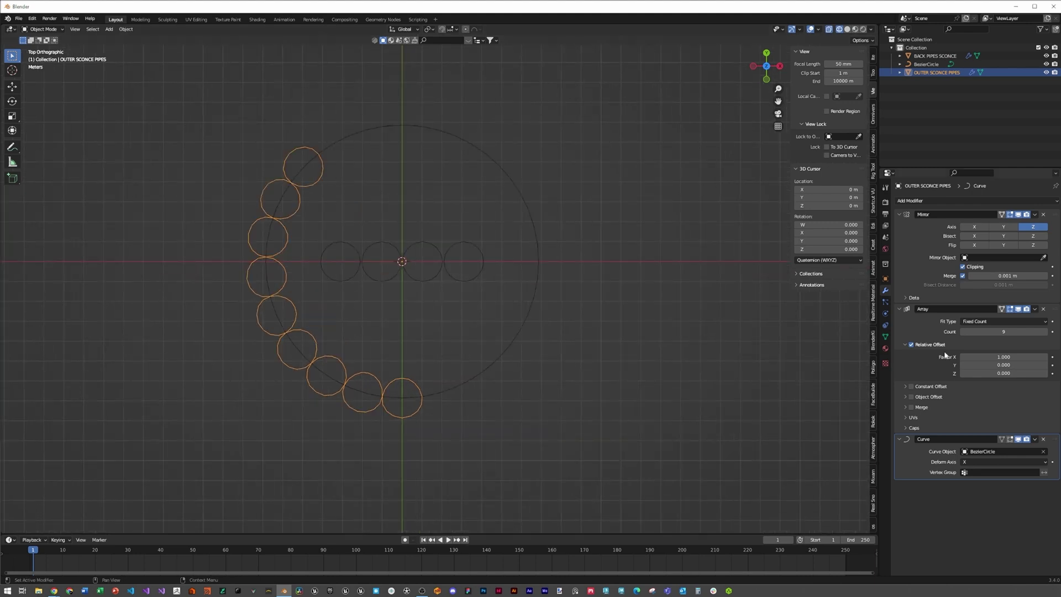
{"action": "left_click", "coordinate": [1045, 333]}
{"action": "left_click", "coordinate": [1045, 332]}
{"action": "left_click", "coordinate": [1045, 333]}
- Scale the BezierCircle up slightly to about 1.022
{"action": "left_click", "coordinate": [446, 135]}
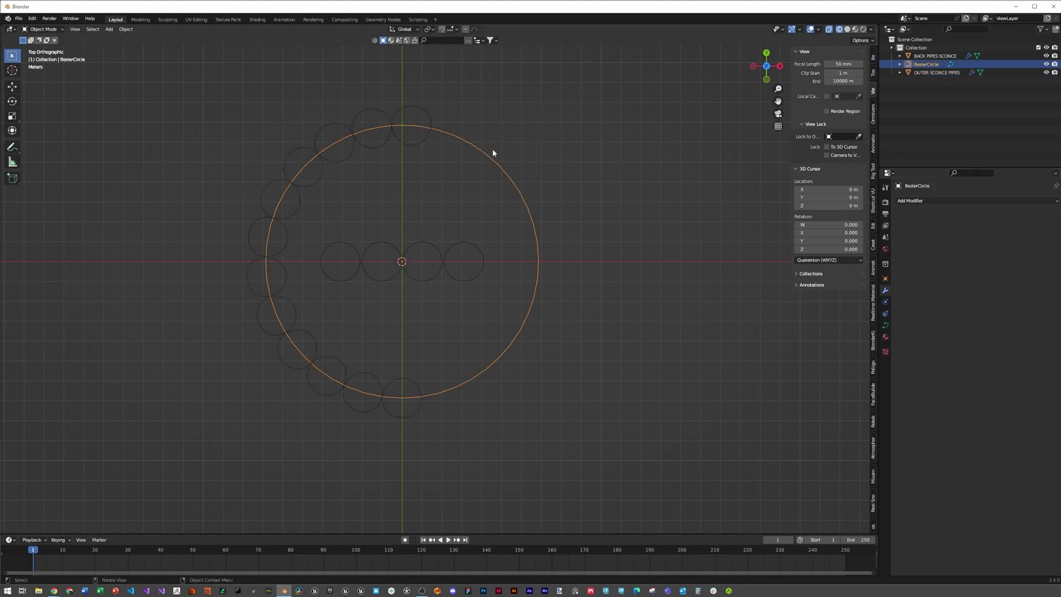
{"action": "key", "text": "s"}
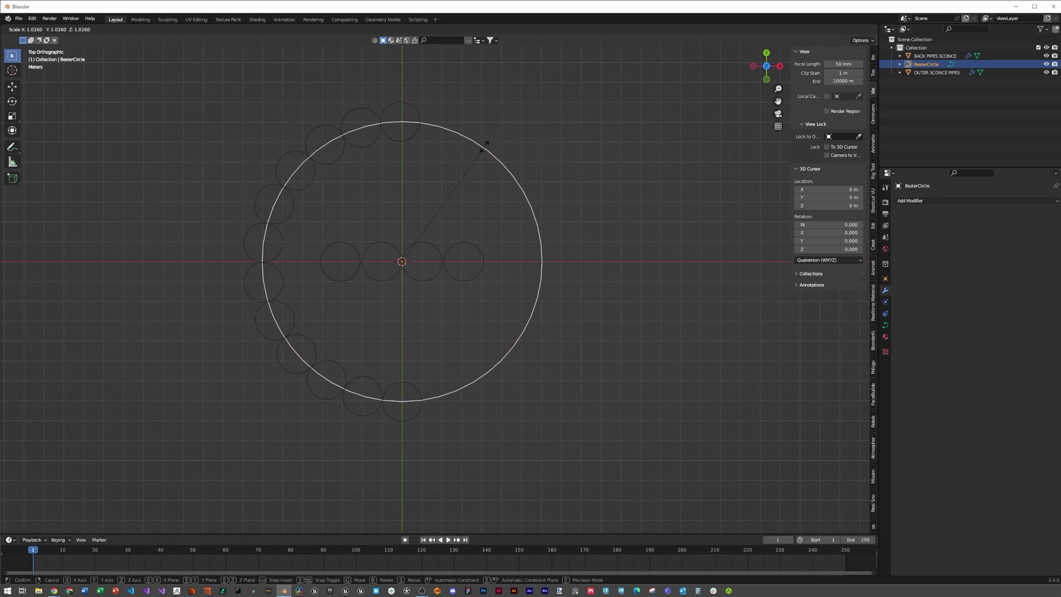
{"action": "left_click", "coordinate": [473, 147]}
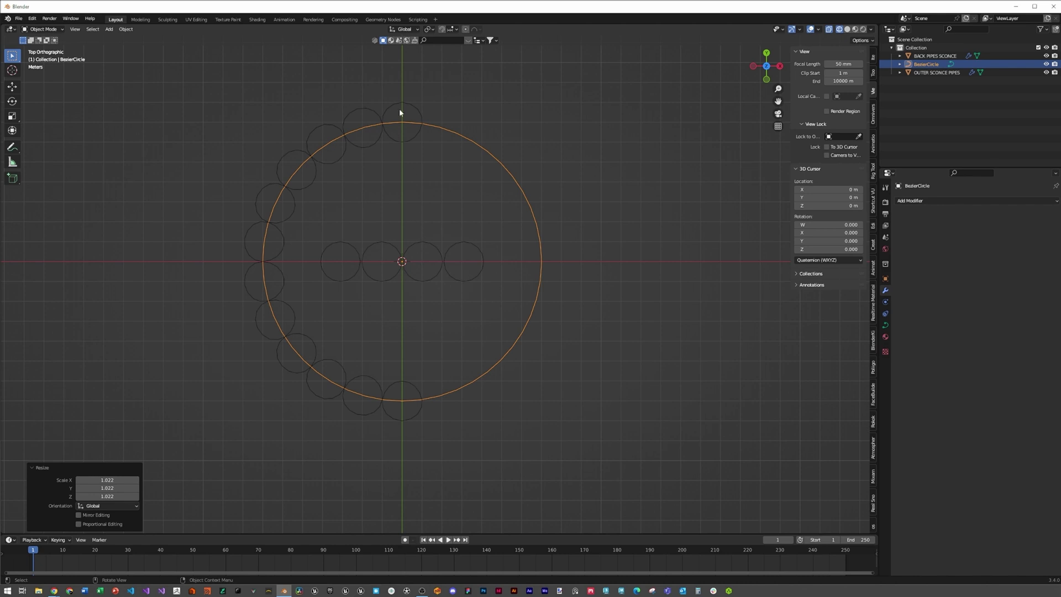
- Rotate the circle and outer pipes 90° about Z, then return to solid shading
{"action": "left_click_drag", "start_coordinate": [308, 79], "coordinate": [460, 186]}
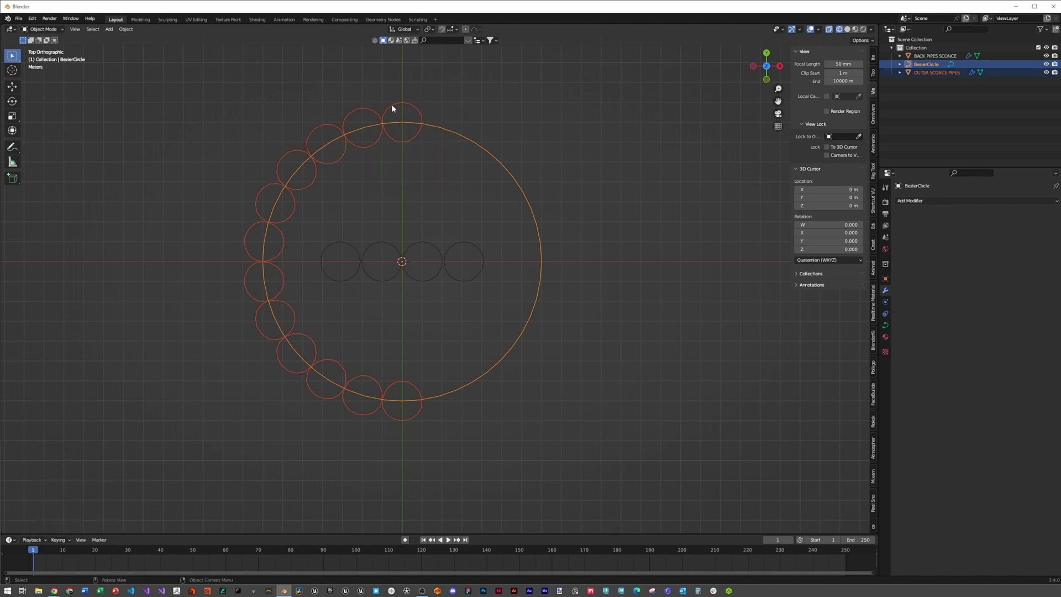
{"action": "key", "text": "r"}
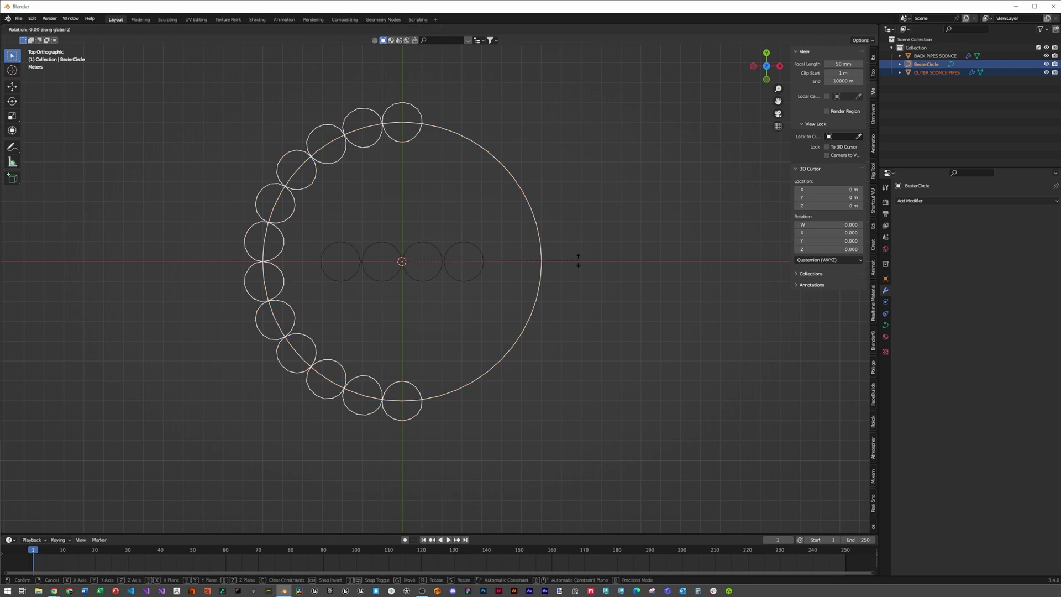
{"action": "type", "text": "90"}
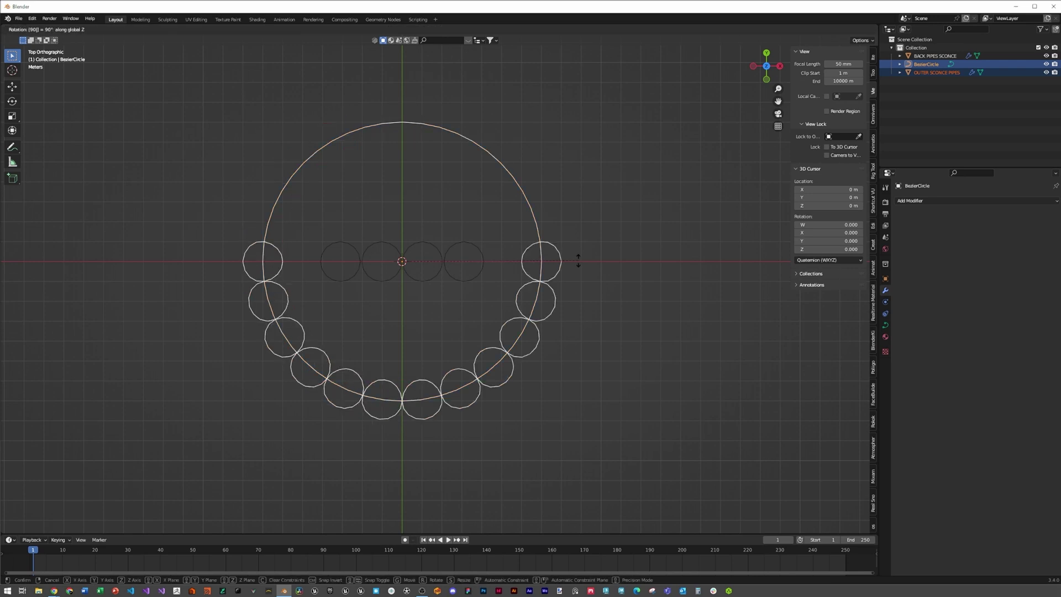
{"action": "key", "text": "Return"}
{"action": "middle_click_drag", "start_coordinate": [606, 393], "coordinate": [564, 317]}
{"action": "key", "text": "shift+z"}
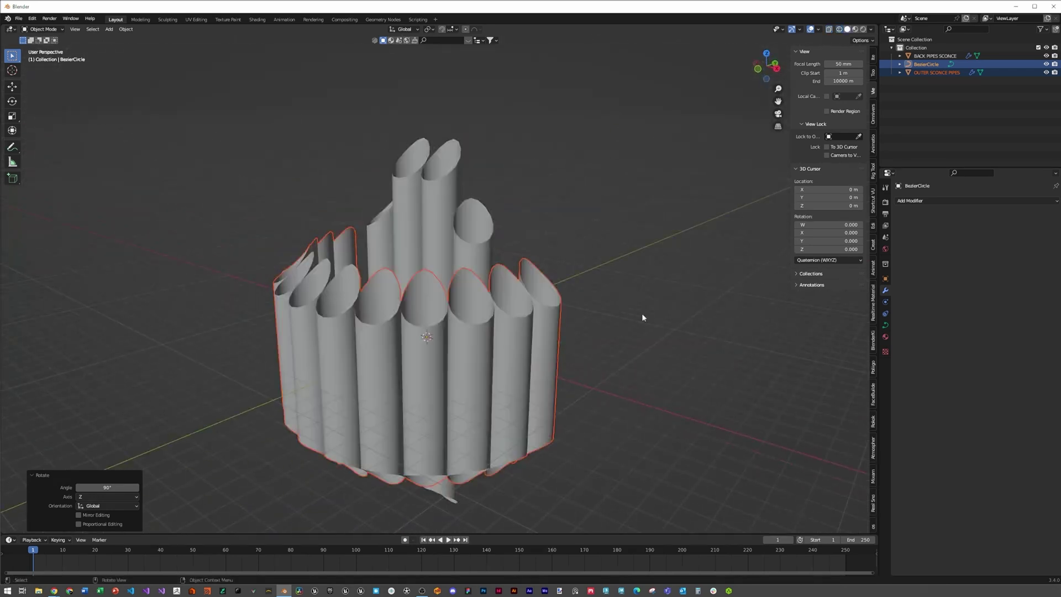
{"action": "middle_click_drag", "start_coordinate": [642, 318], "coordinate": [556, 306]}
{"action": "left_click", "coordinate": [556, 305]}
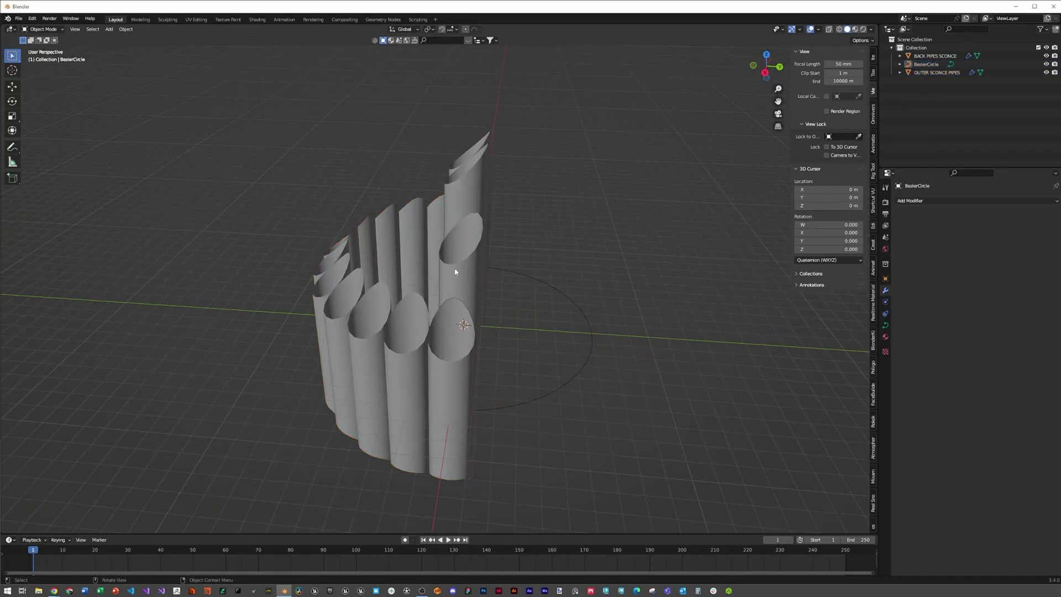
{"action": "middle_click_drag", "start_coordinate": [456, 271], "coordinate": [462, 300]}
- Add a Solidify modifier of 0.05 m thickness to BACK PIPES SCONCE
{"action": "left_click", "coordinate": [460, 301]}
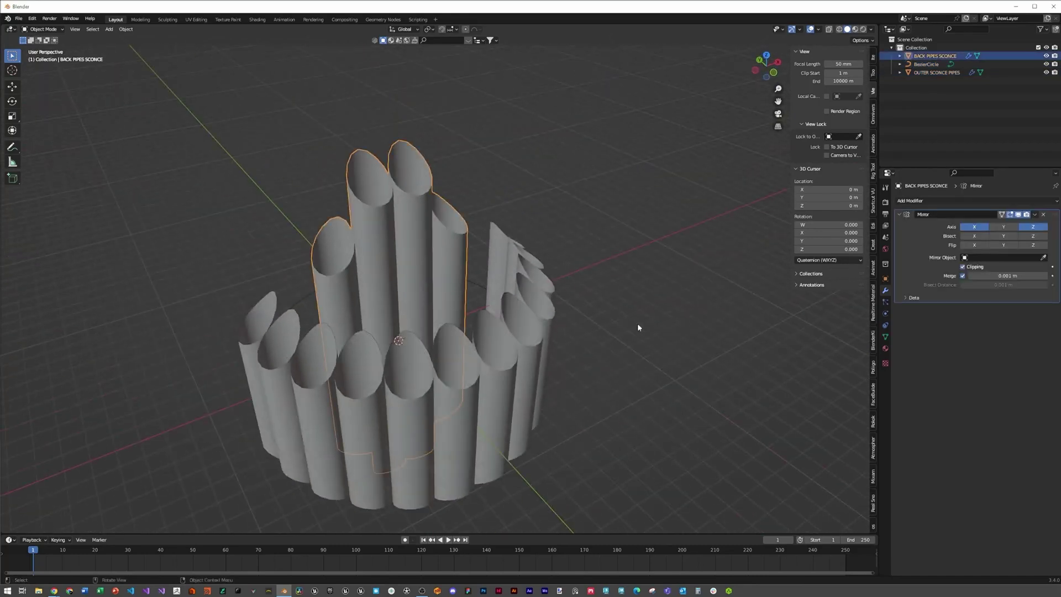
{"action": "left_click", "coordinate": [931, 201]}
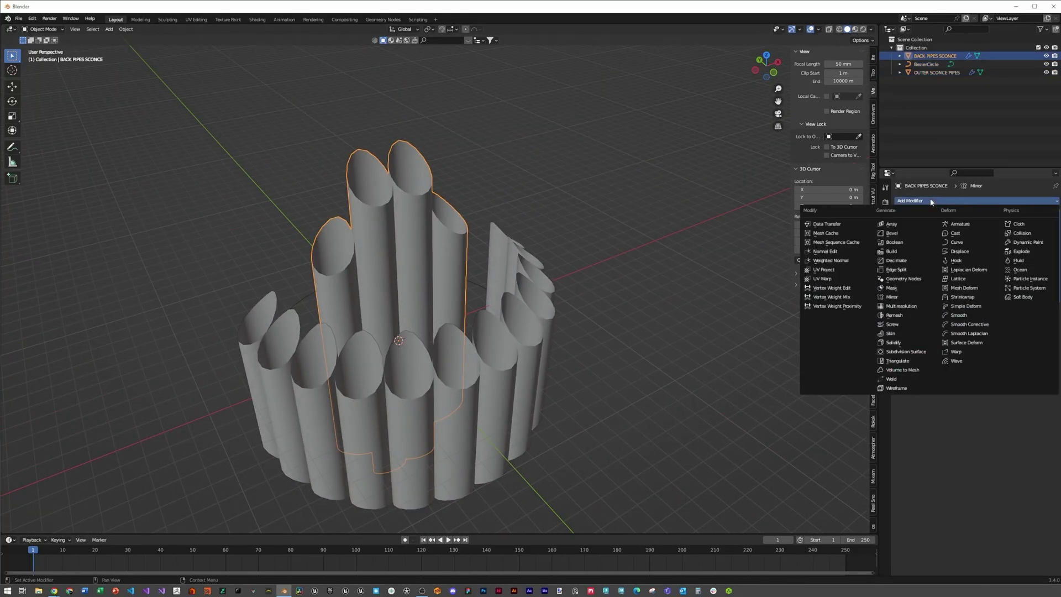
{"action": "left_click", "coordinate": [894, 342]}
{"action": "left_click", "coordinate": [1002, 332]}
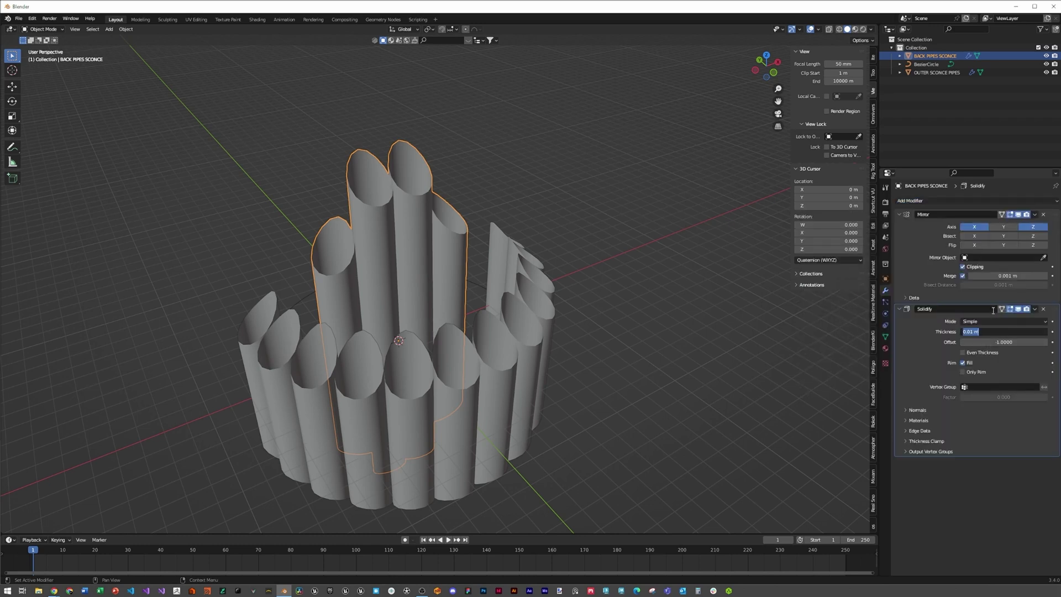
{"action": "type", "text": "0.05"}
{"action": "key", "text": "Return"}
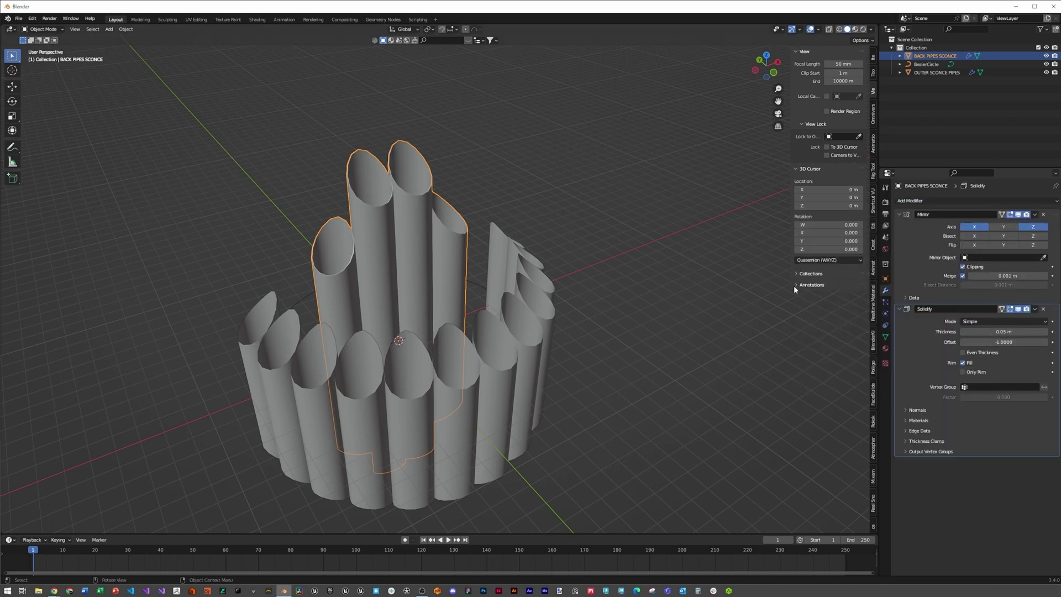
- Add a Solidify modifier of 0.05 m thickness to OUTER SCONCE PIPES
{"action": "left_click", "coordinate": [532, 316]}
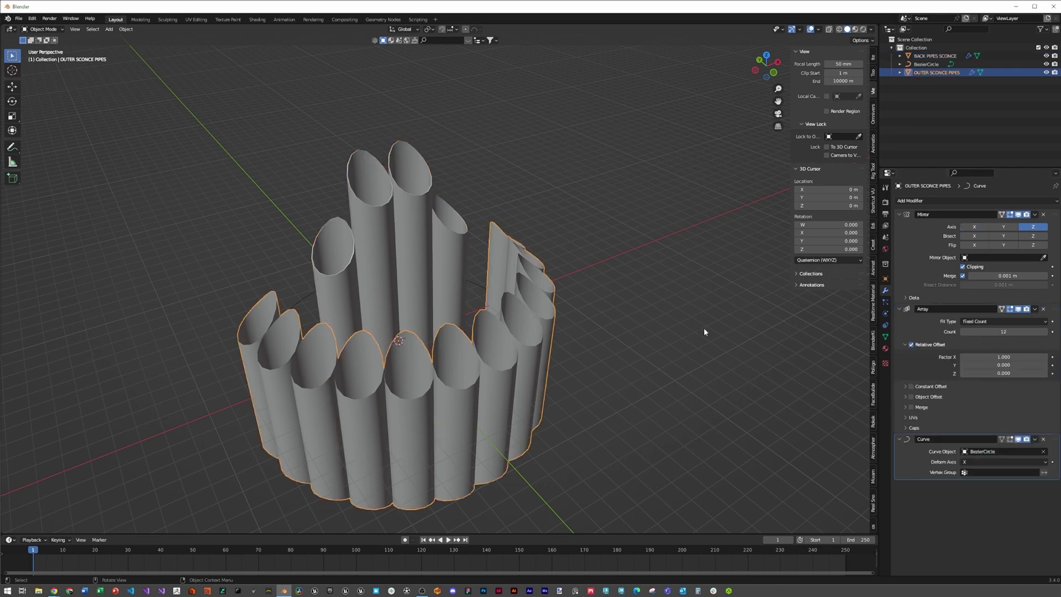
{"action": "left_click", "coordinate": [964, 200]}
{"action": "left_click", "coordinate": [893, 343]}
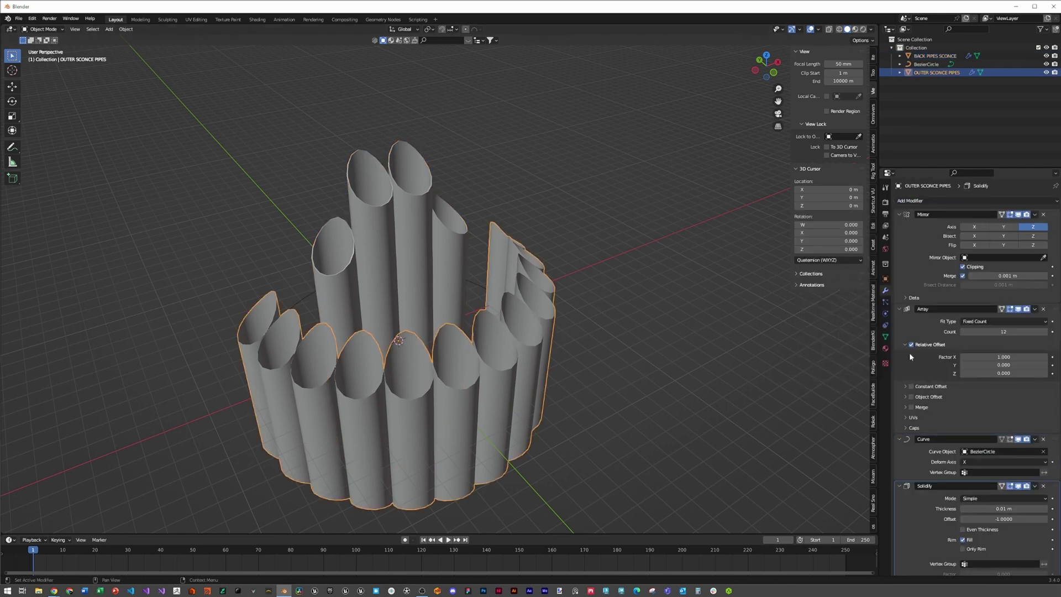
{"action": "left_click", "coordinate": [984, 508]}
{"action": "type", "text": "0.05"}
{"action": "key", "text": "Return"}
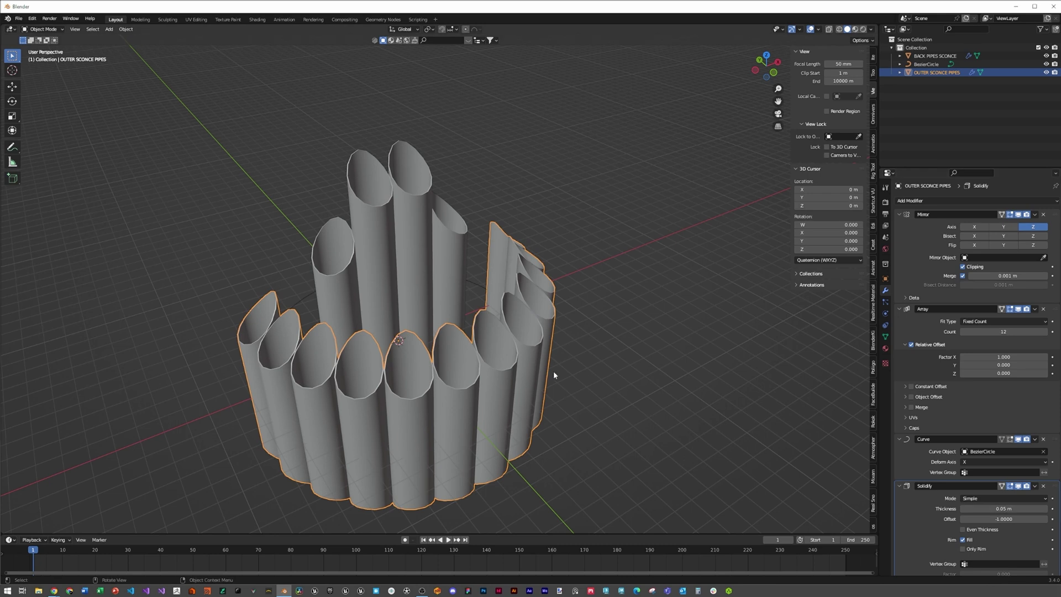
{"action": "middle_click_drag", "start_coordinate": [553, 371], "coordinate": [352, 300]}
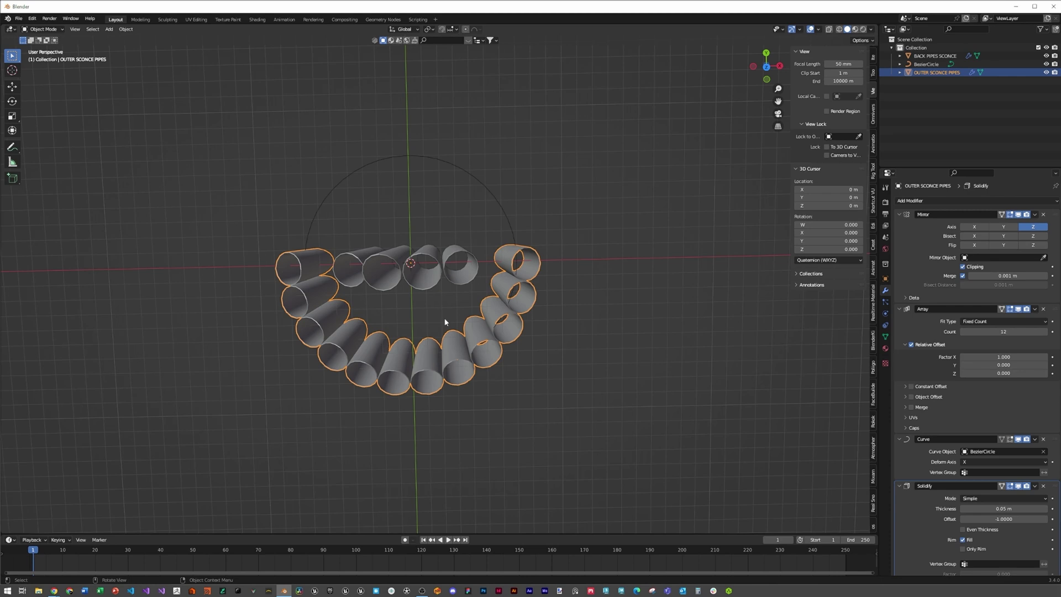
{"action": "middle_click_drag", "start_coordinate": [445, 321], "coordinate": [432, 326]}
- Add a plane, scale it to about 9.485, and apply its scale
{"action": "key", "text": "shift+a"}
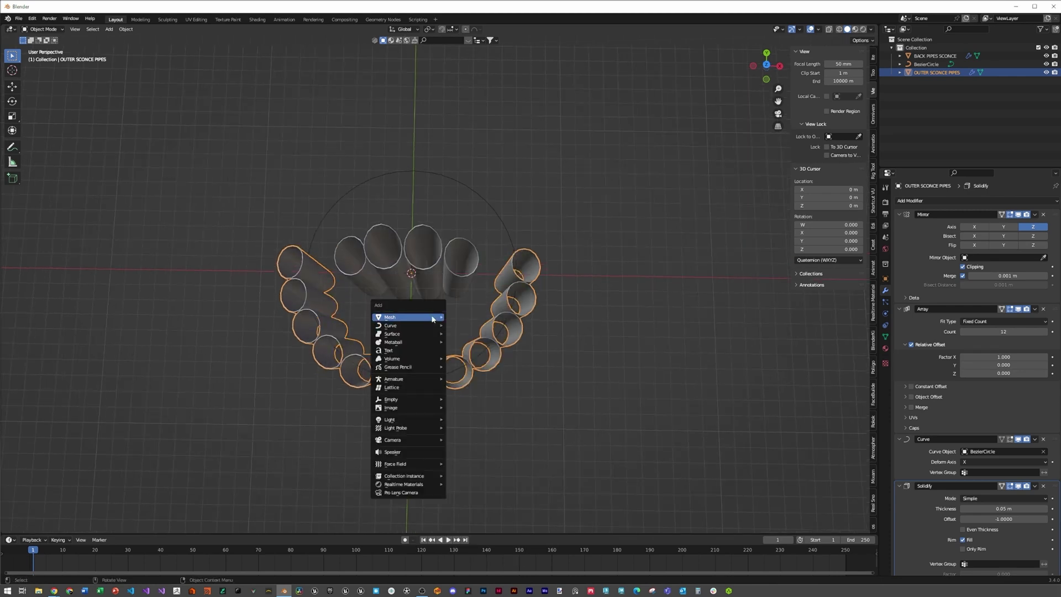
{"action": "mouse_move", "coordinate": [433, 319]}
{"action": "left_click", "coordinate": [476, 320]}
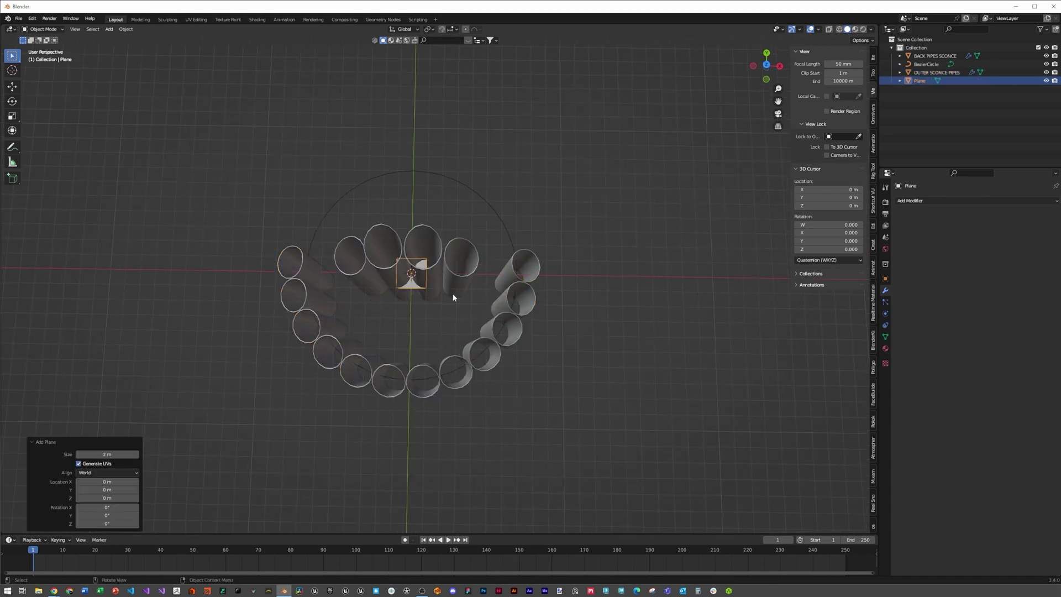
{"action": "key", "text": "s"}
{"action": "left_click", "coordinate": [342, 496]}
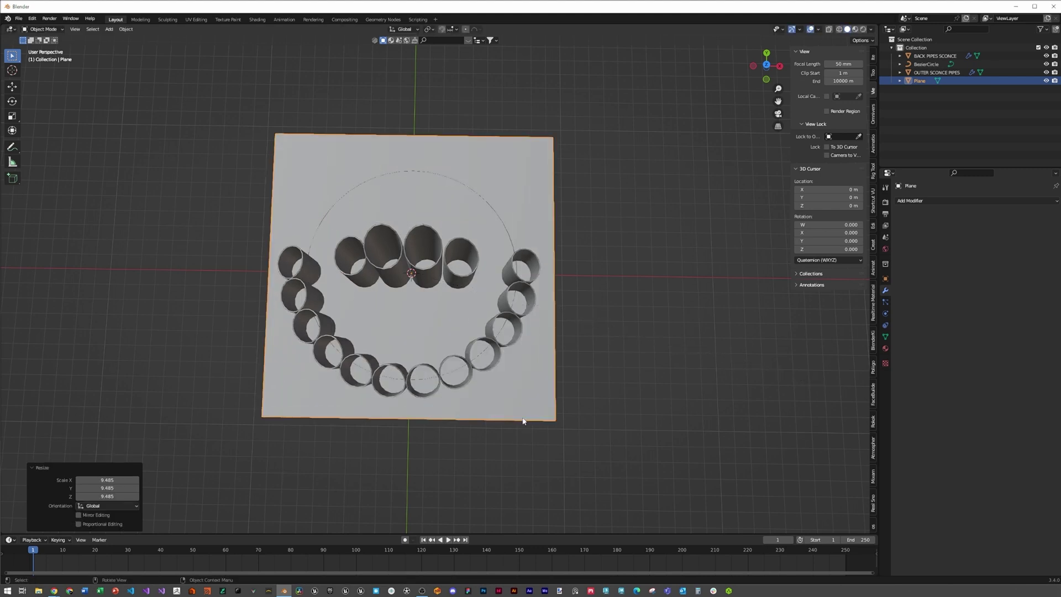
{"action": "key", "text": "ctrl+a"}
{"action": "left_click", "coordinate": [425, 313]}
{"action": "middle_click_drag", "start_coordinate": [447, 332], "coordinate": [417, 330]}
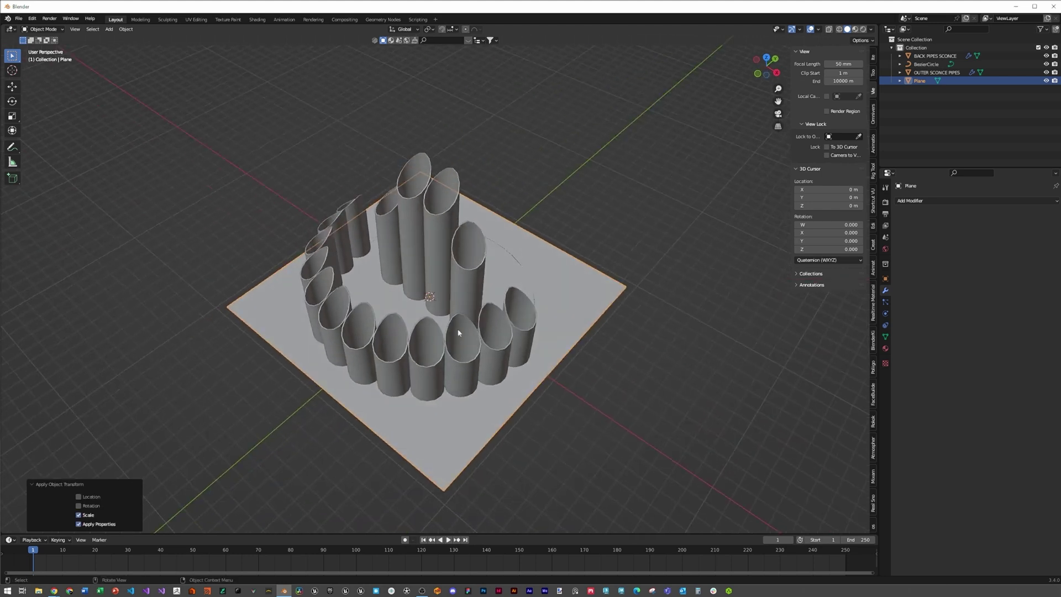
- Add two Boolean Difference modifiers cutting with BACK PIPES SCONCE and OUTER SCONCE PIPES
{"action": "left_click", "coordinate": [906, 200]}
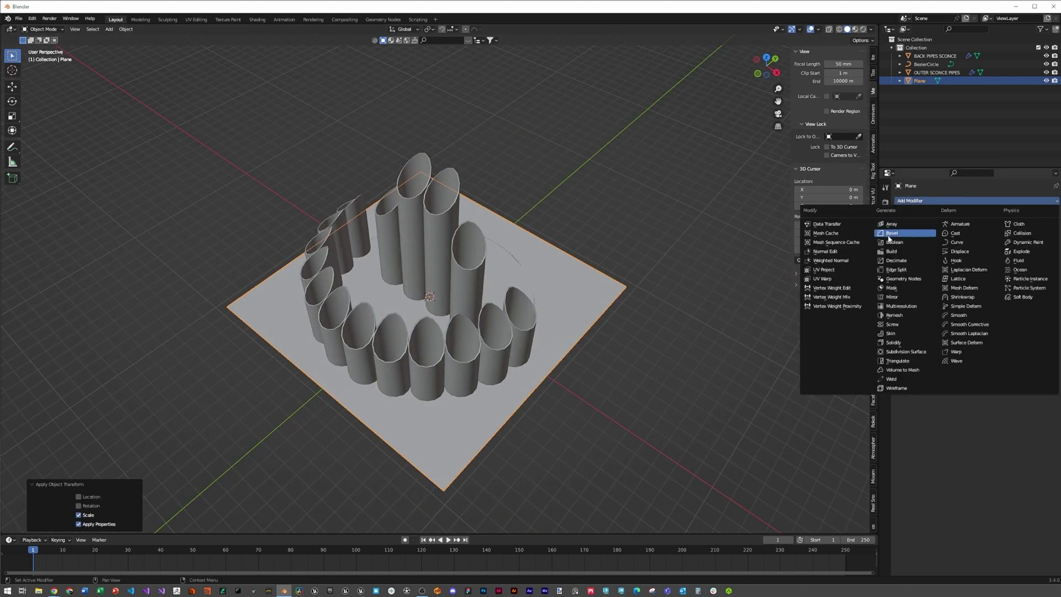
{"action": "left_click", "coordinate": [902, 245]}
{"action": "left_click", "coordinate": [1044, 248]}
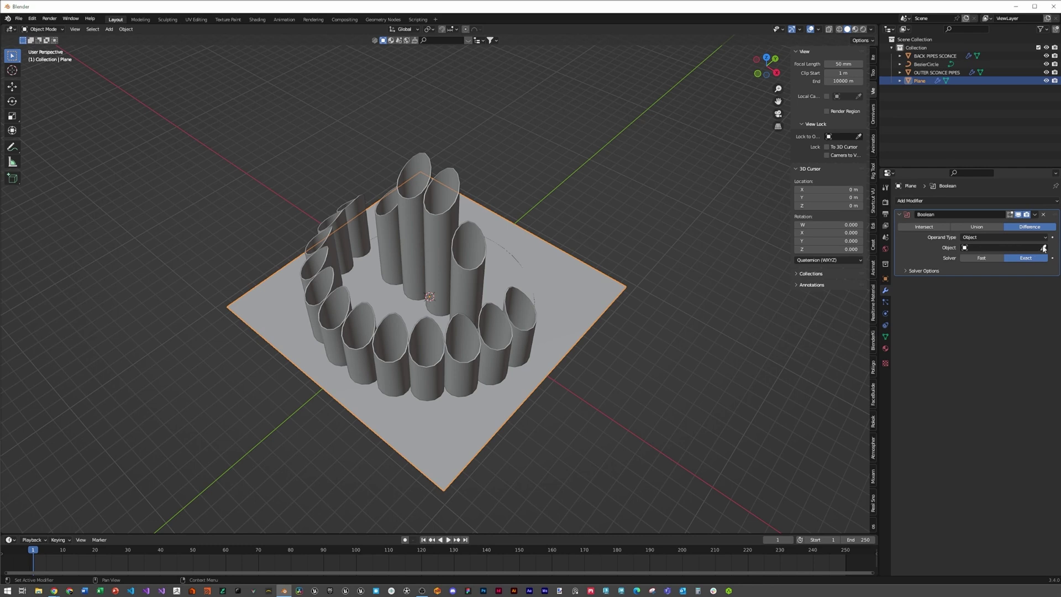
{"action": "left_click", "coordinate": [481, 275]}
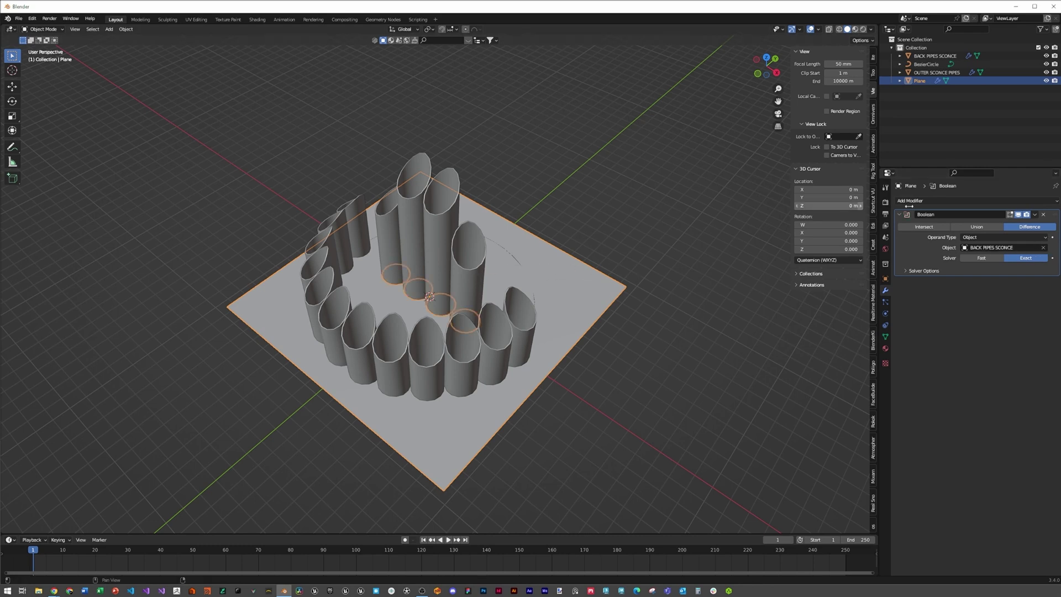
{"action": "left_click", "coordinate": [970, 201]}
{"action": "left_click", "coordinate": [903, 243]}
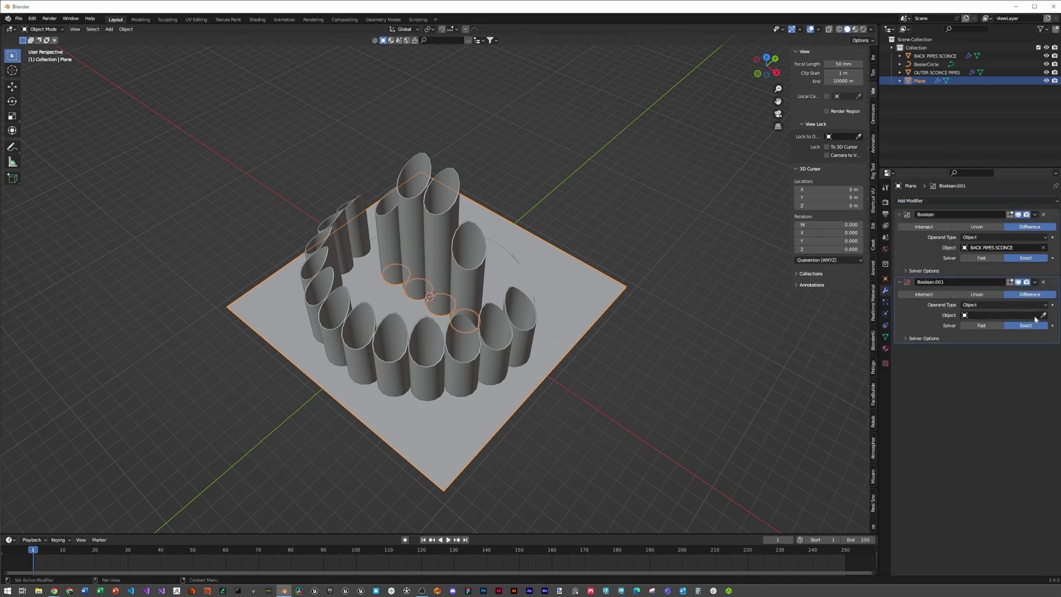
{"action": "left_click", "coordinate": [1044, 315]}
{"action": "left_click", "coordinate": [496, 333]}
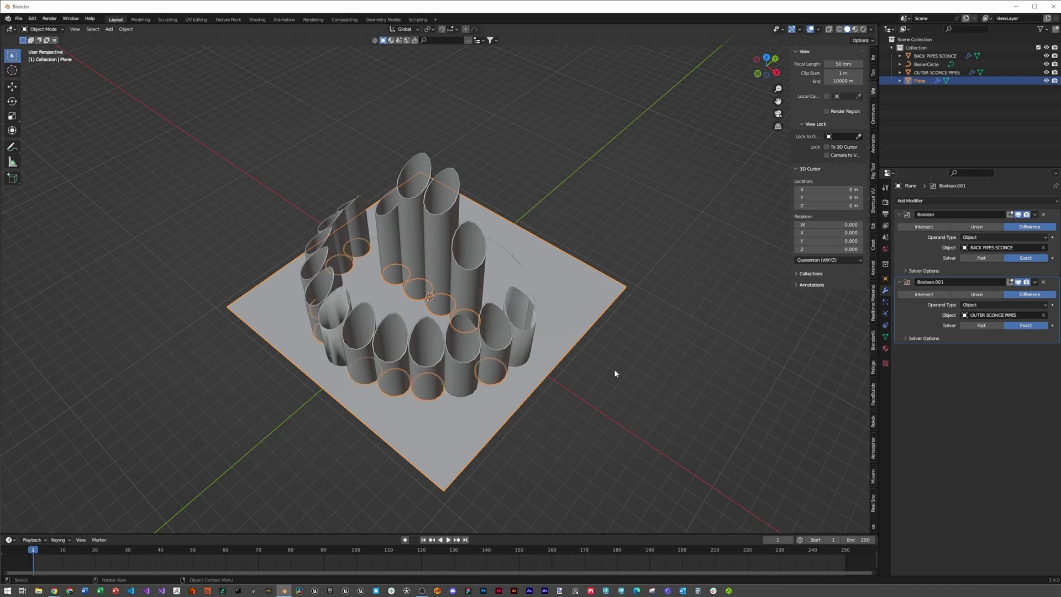
{"action": "left_click", "coordinate": [899, 246]}
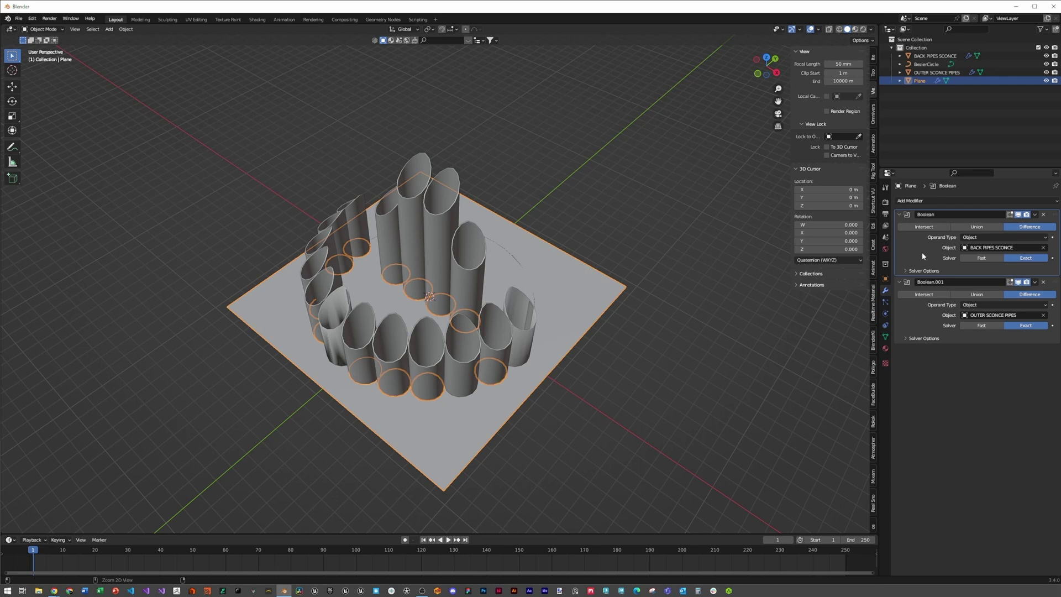
- Apply the Boolean cuts, then edit the plane's mesh isolated in Local View
{"action": "key", "text": "ctrl+a"}
{"action": "key", "text": "ctrl+a"}
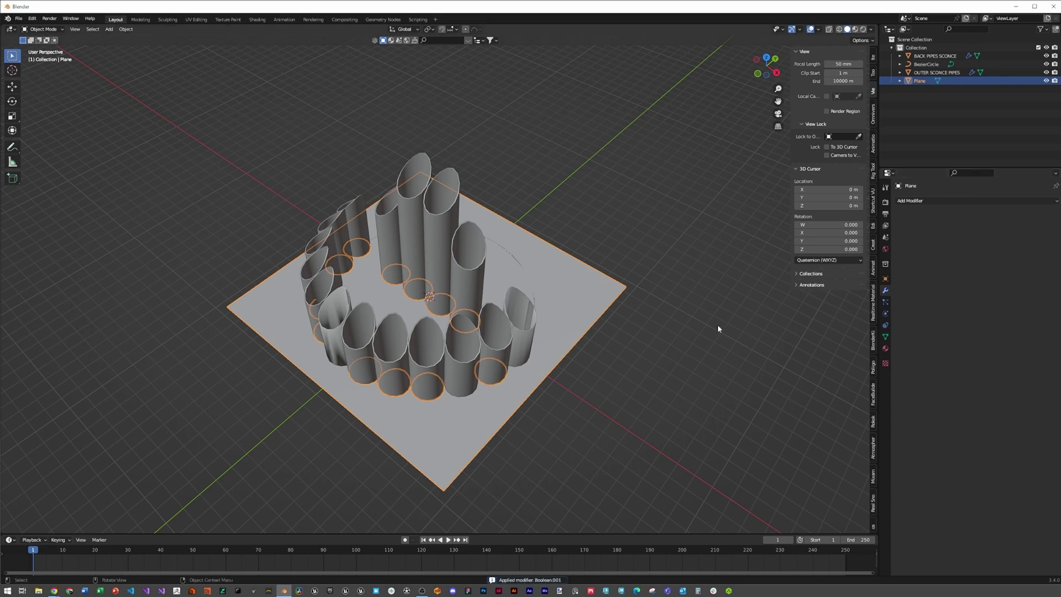
{"action": "key", "text": "Tab"}
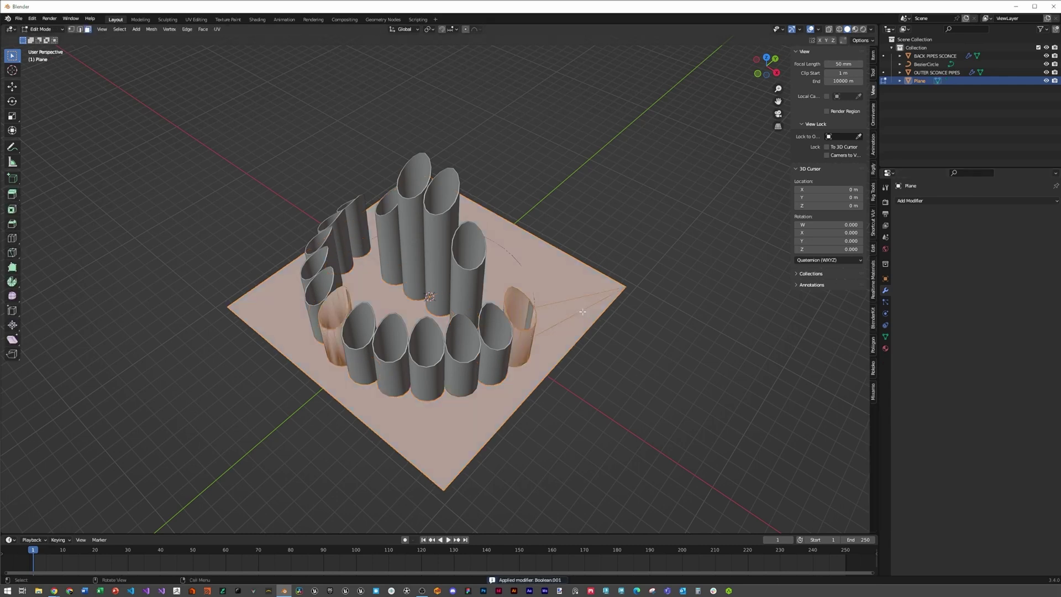
{"action": "middle_click_drag", "start_coordinate": [585, 315], "coordinate": [552, 343]}
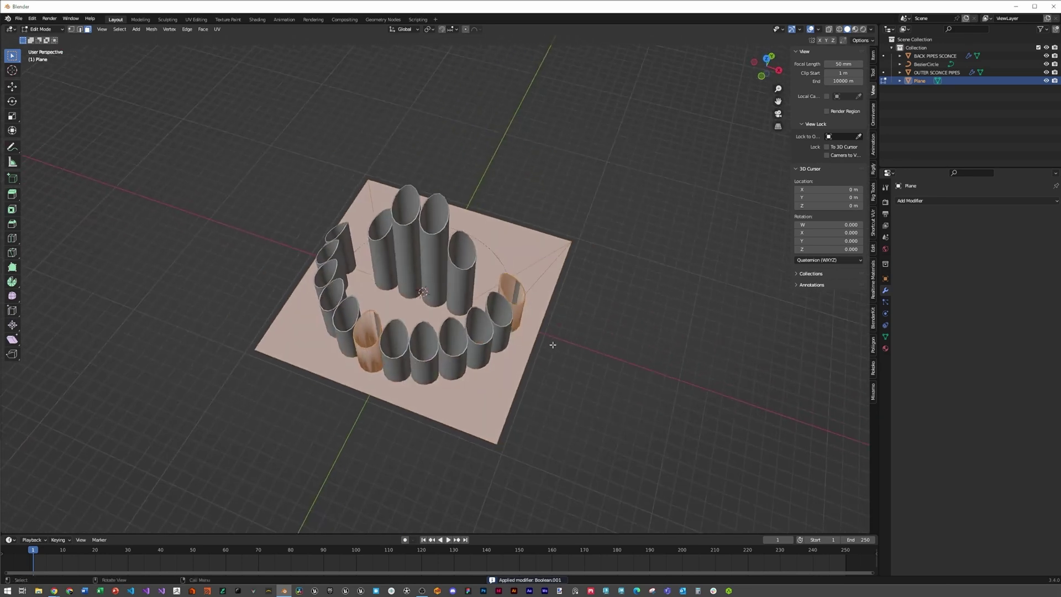
{"action": "key", "text": "KP_Divide"}
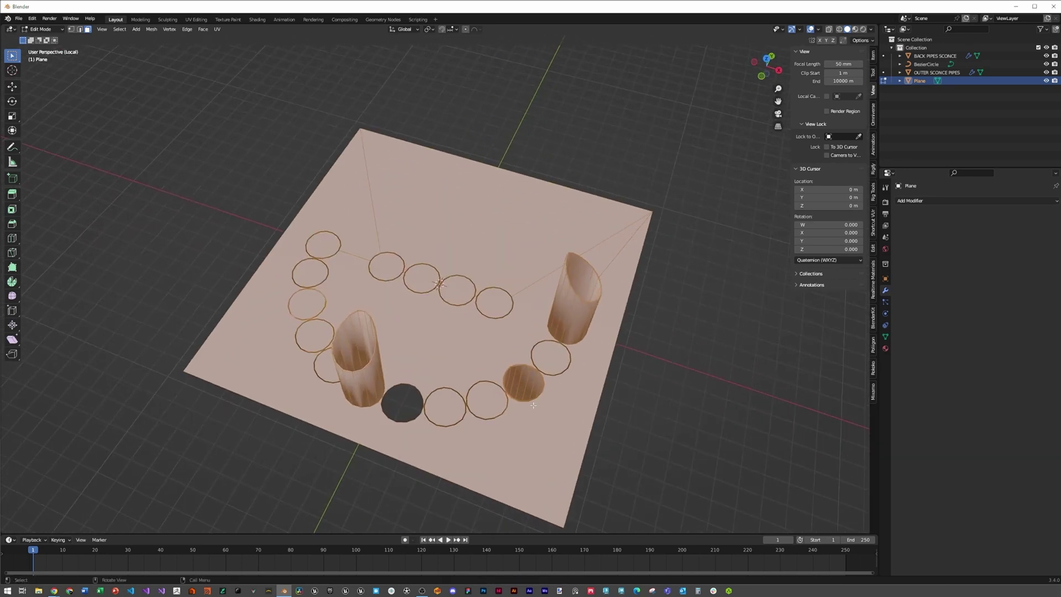
{"action": "middle_click_drag", "start_coordinate": [517, 402], "coordinate": [476, 428]}
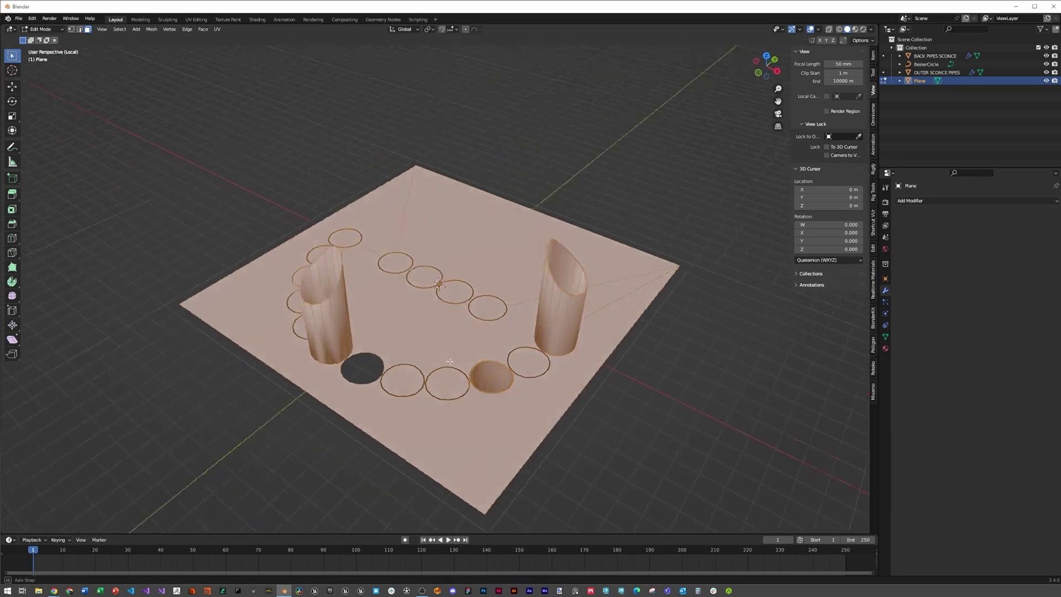
{"action": "middle_click_drag", "start_coordinate": [450, 362], "coordinate": [487, 276]}
{"action": "key", "text": "a"}
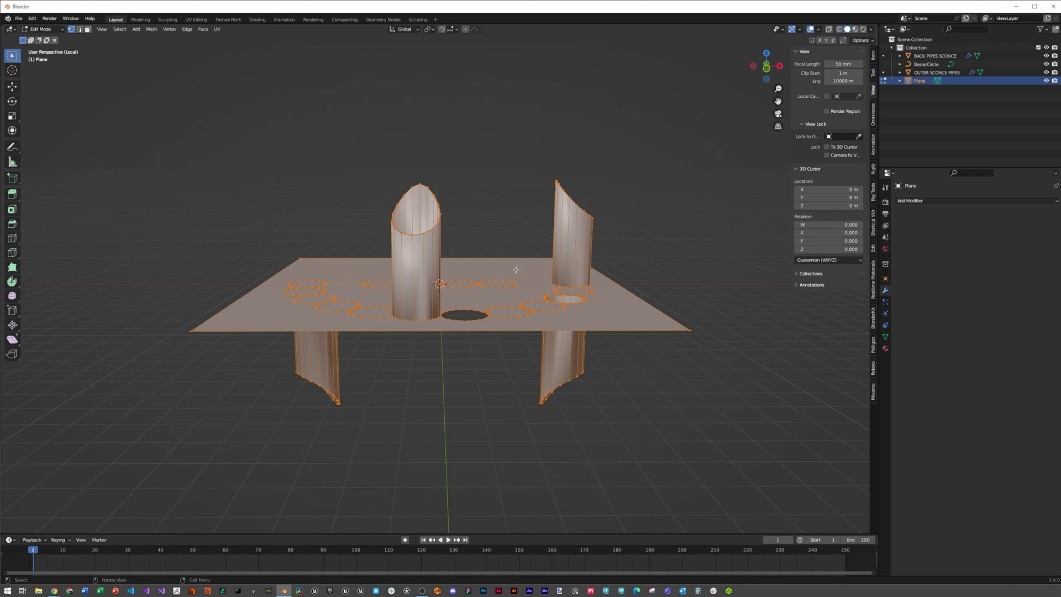
- In wireframe, box-select the four leftover pipe pieces for deletion
{"action": "key", "text": "z"}
{"action": "left_click", "coordinate": [456, 272]}
{"action": "left_click_drag", "start_coordinate": [334, 130], "coordinate": [475, 246]}
{"action": "left_click_drag", "start_coordinate": [491, 138], "coordinate": [608, 228], "text": "shift"}
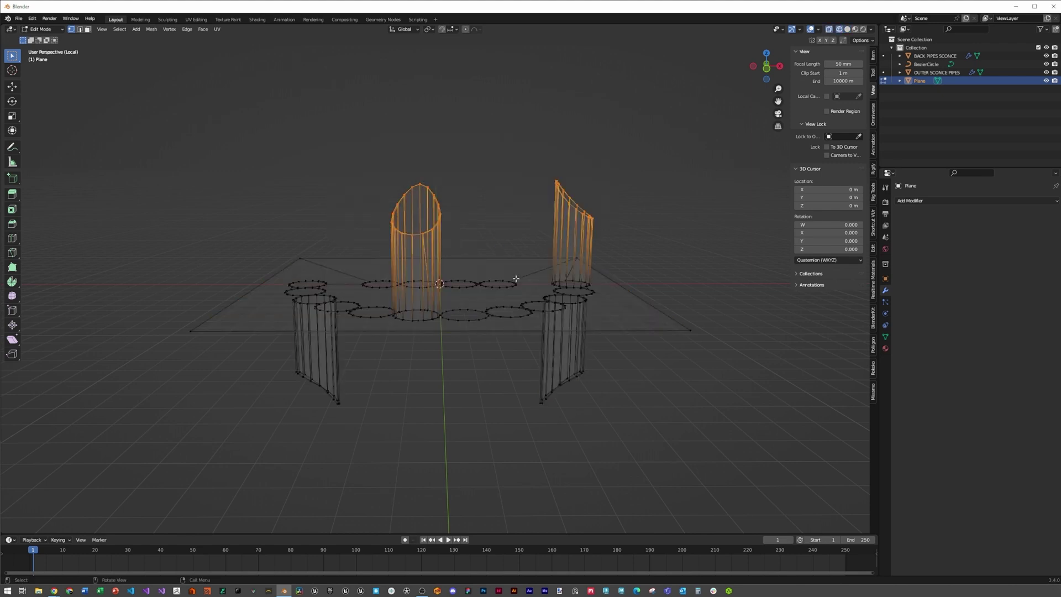
{"action": "left_click_drag", "start_coordinate": [275, 362], "coordinate": [352, 423], "text": "shift"}
{"action": "left_click_drag", "start_coordinate": [503, 351], "coordinate": [615, 441], "text": "shift"}
{"action": "key", "text": "x"}
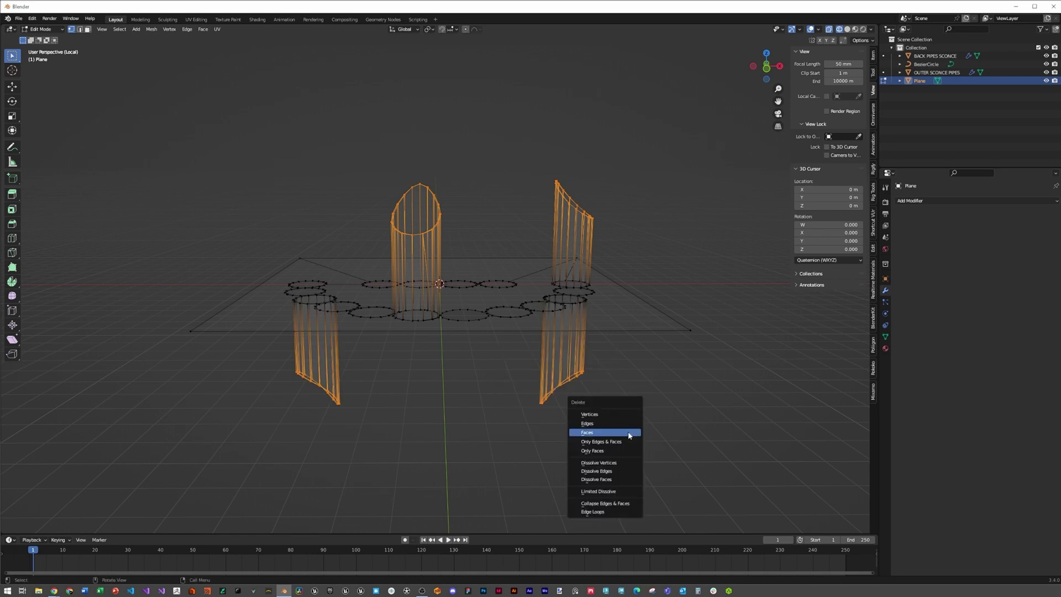
- Delete the leftover pipe faces and select the plane's corner vertices
{"action": "left_click", "coordinate": [621, 415]}
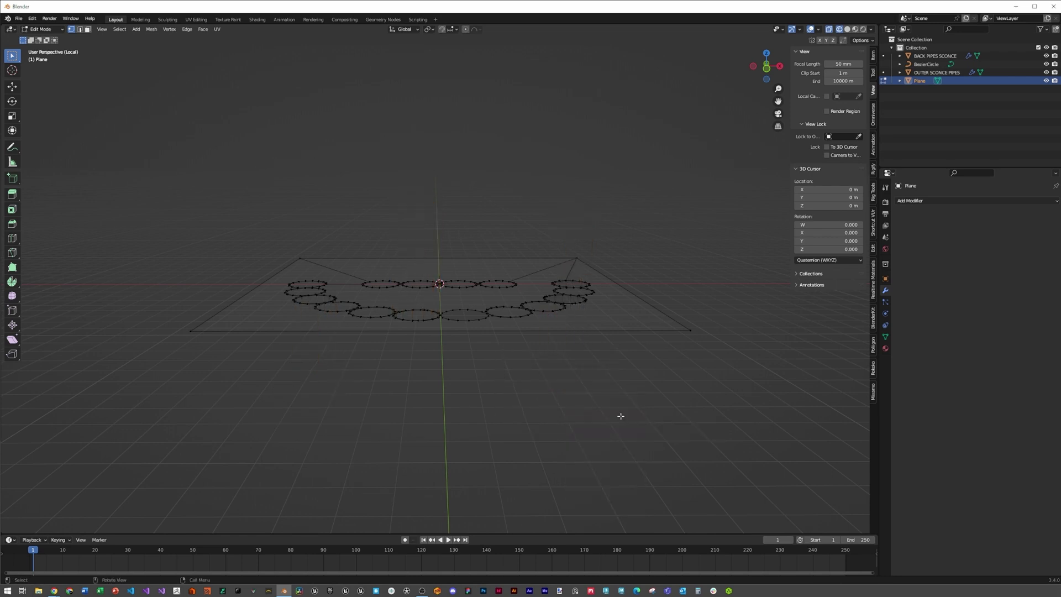
{"action": "middle_click_drag", "start_coordinate": [540, 394], "coordinate": [536, 401]}
{"action": "left_click", "coordinate": [660, 442]}
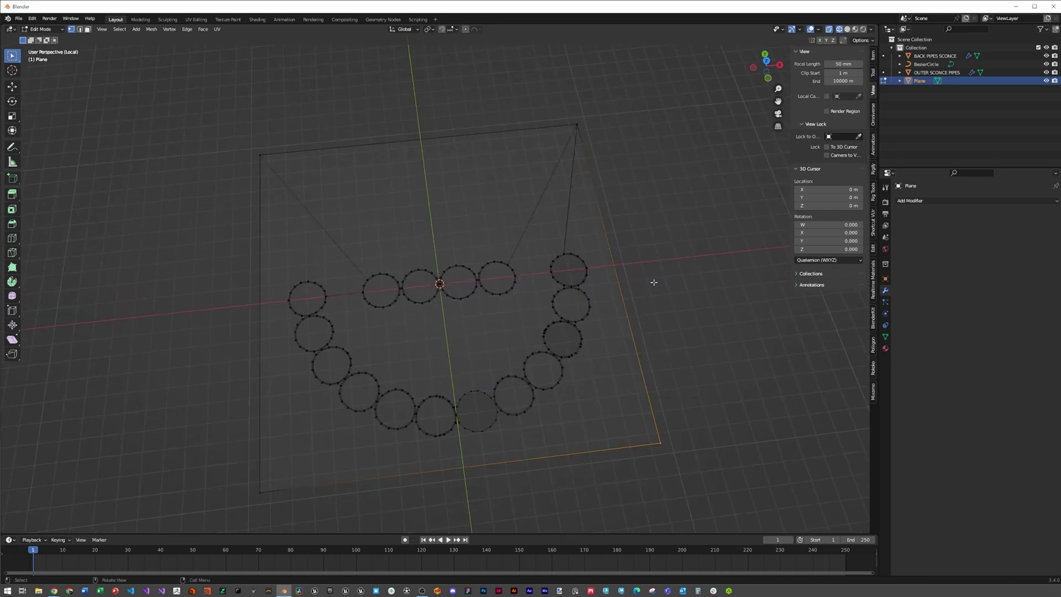
{"action": "left_click_drag", "start_coordinate": [546, 76], "coordinate": [243, 56]}
{"action": "middle_click_drag", "start_coordinate": [460, 226], "coordinate": [557, 296]}
{"action": "scroll", "coordinate": [557, 296], "scroll_direction": "up", "scroll_amount": 5}
{"action": "middle_click_drag", "start_coordinate": [615, 360], "coordinate": [319, 146], "text": "shift"}
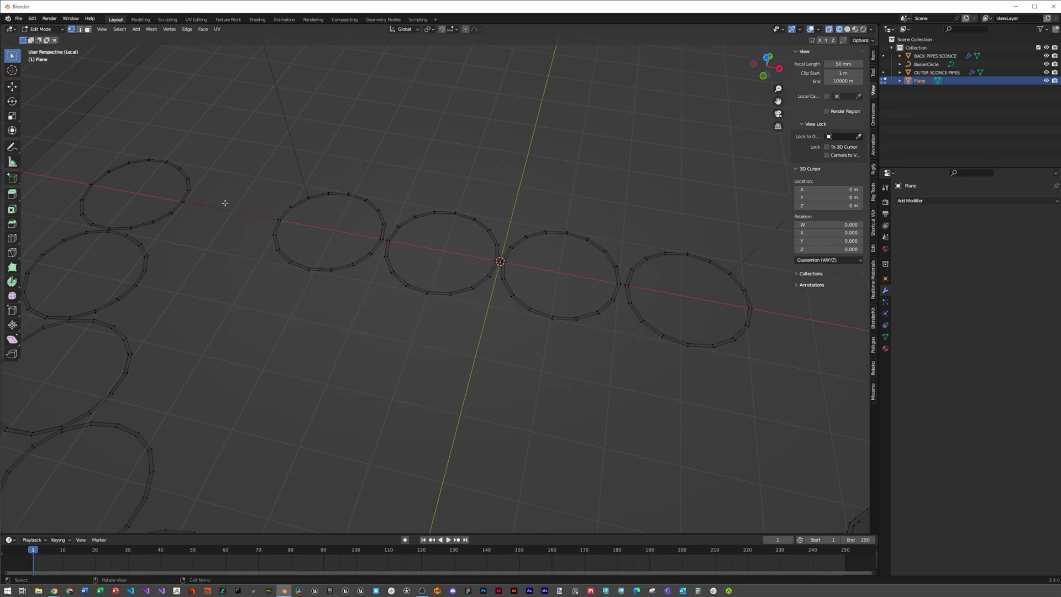
{"action": "scroll", "coordinate": [703, 285], "scroll_direction": "down", "scroll_amount": 2}
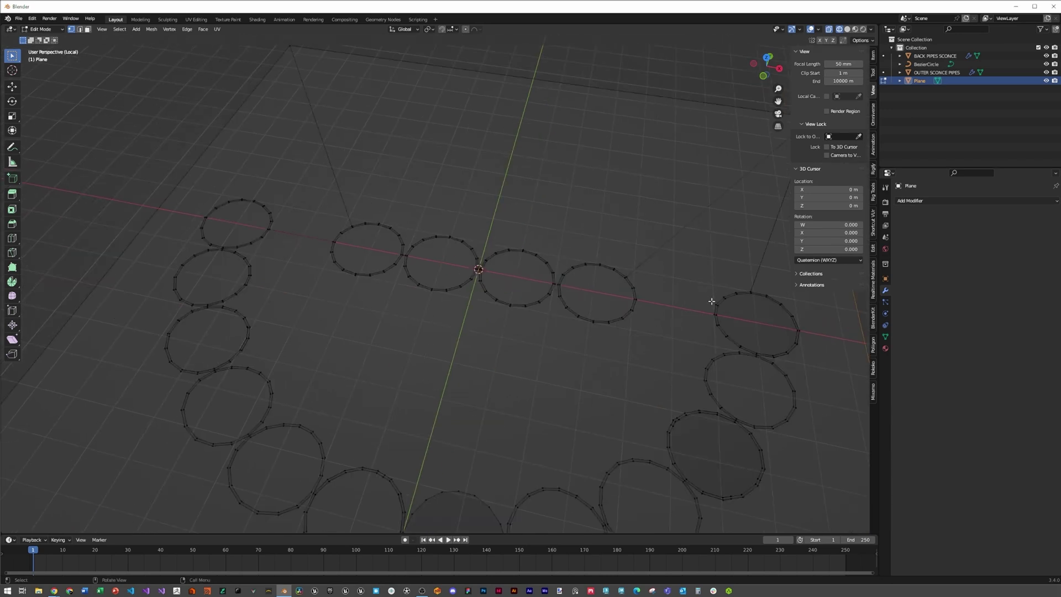
- Knife-cut across the rings along the X axis
{"action": "key", "text": "k"}
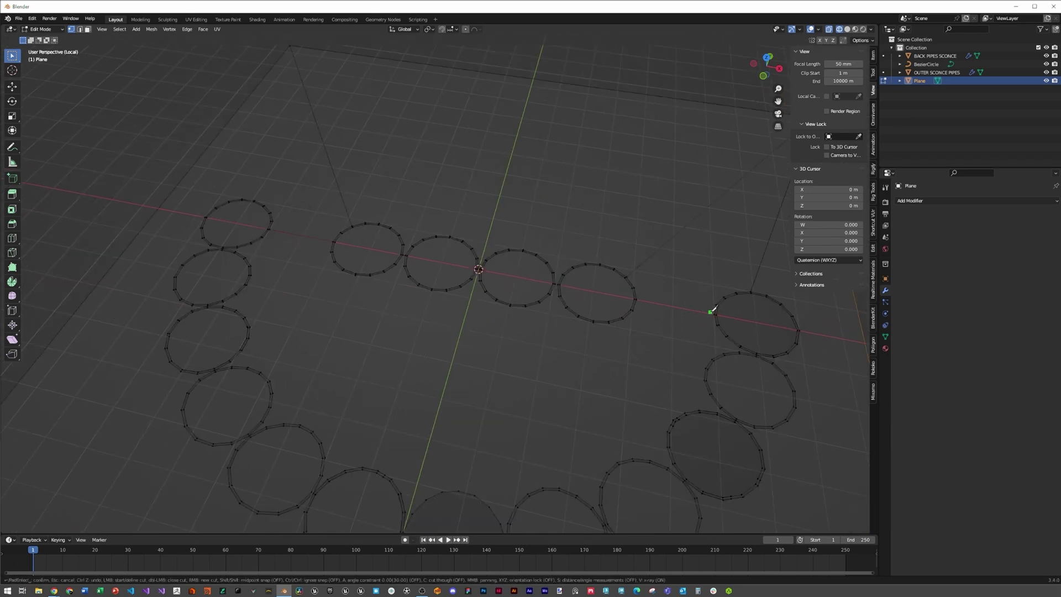
{"action": "left_click", "coordinate": [715, 314]}
{"action": "left_click", "coordinate": [271, 228]}
{"action": "key", "text": "Return"}
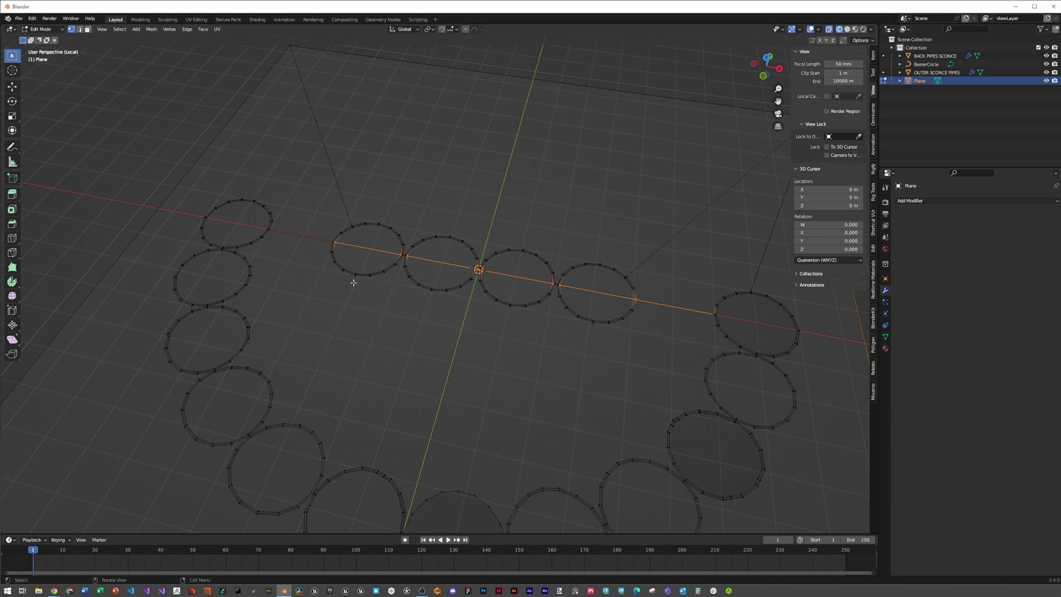
- Separate the inner face into Plane.001, then select the original Plane
{"action": "key", "text": "3"}
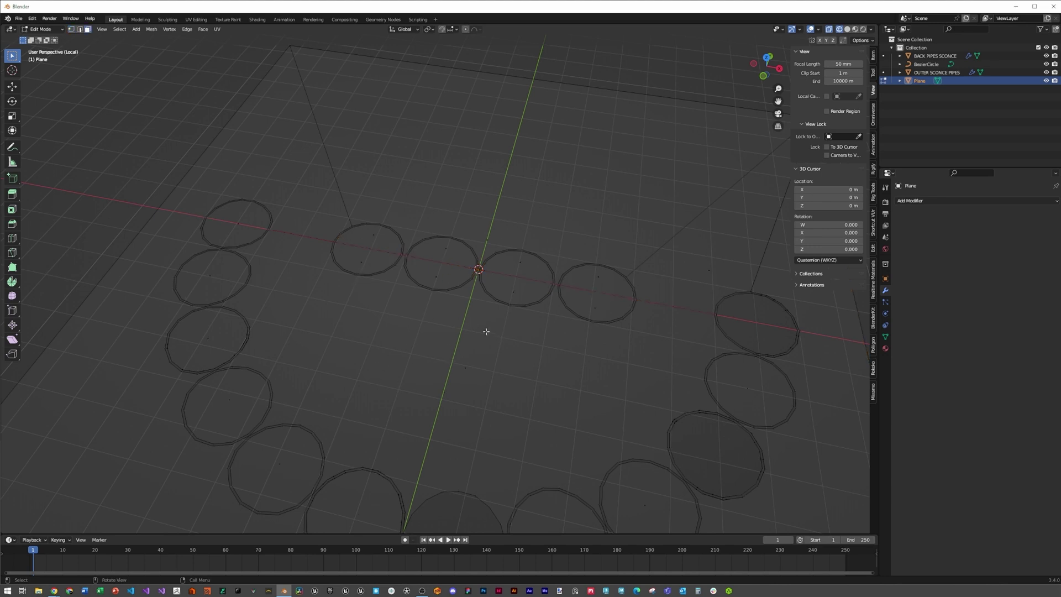
{"action": "left_click", "coordinate": [467, 366]}
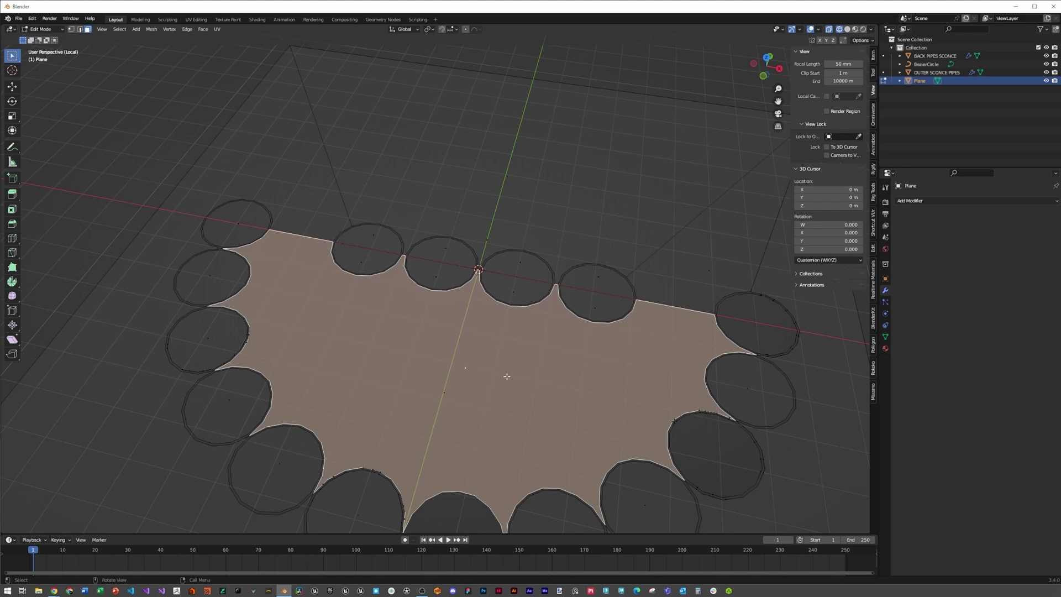
{"action": "key", "text": "p"}
{"action": "left_click", "coordinate": [504, 356]}
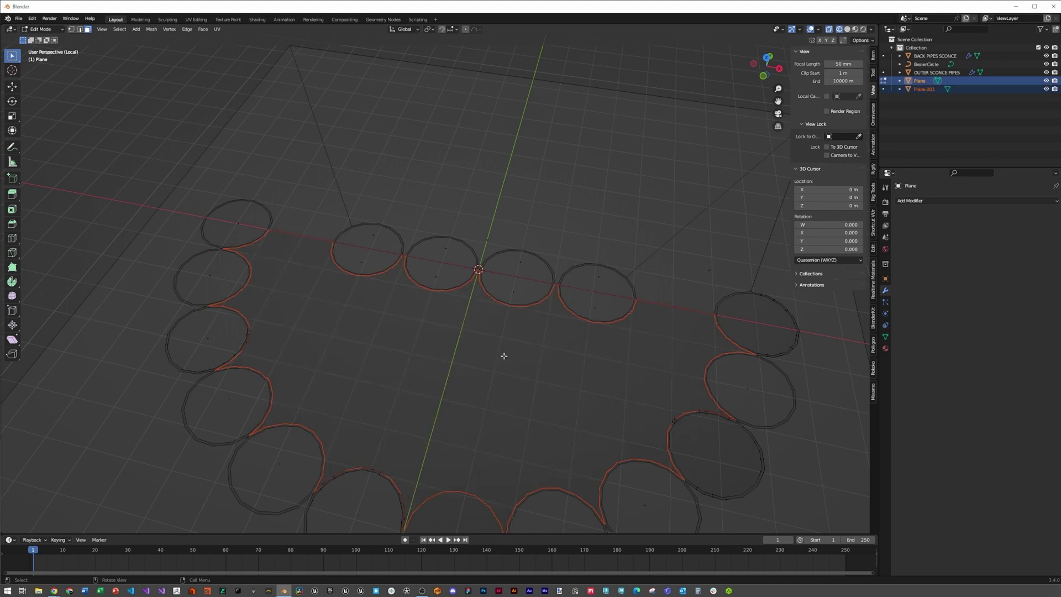
{"action": "key", "text": "Tab"}
{"action": "scroll", "coordinate": [533, 329], "scroll_direction": "down", "scroll_amount": 4}
{"action": "left_click", "coordinate": [591, 228]}
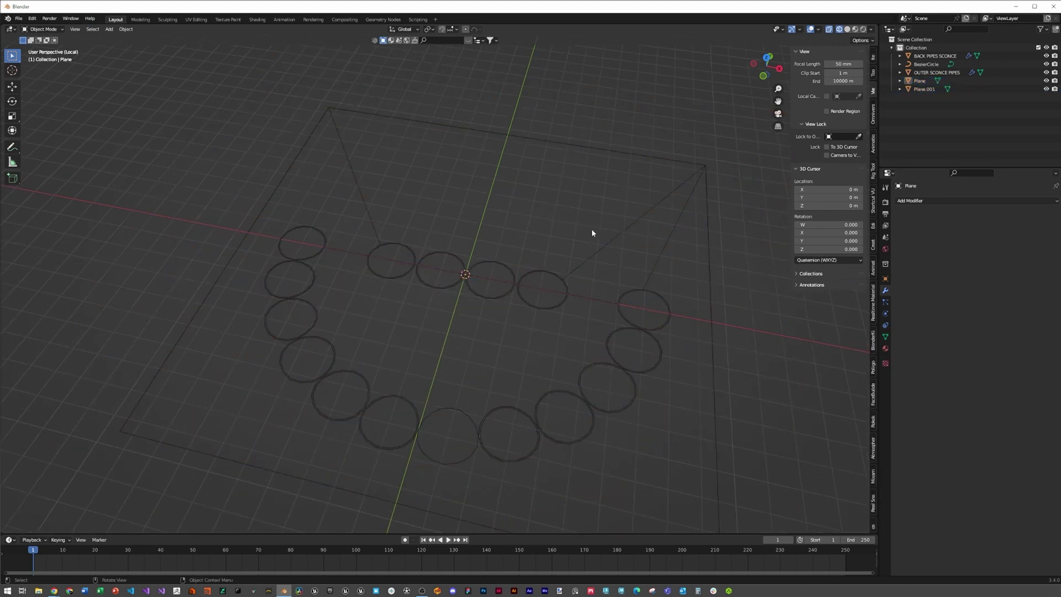
{"action": "left_click", "coordinate": [626, 237]}
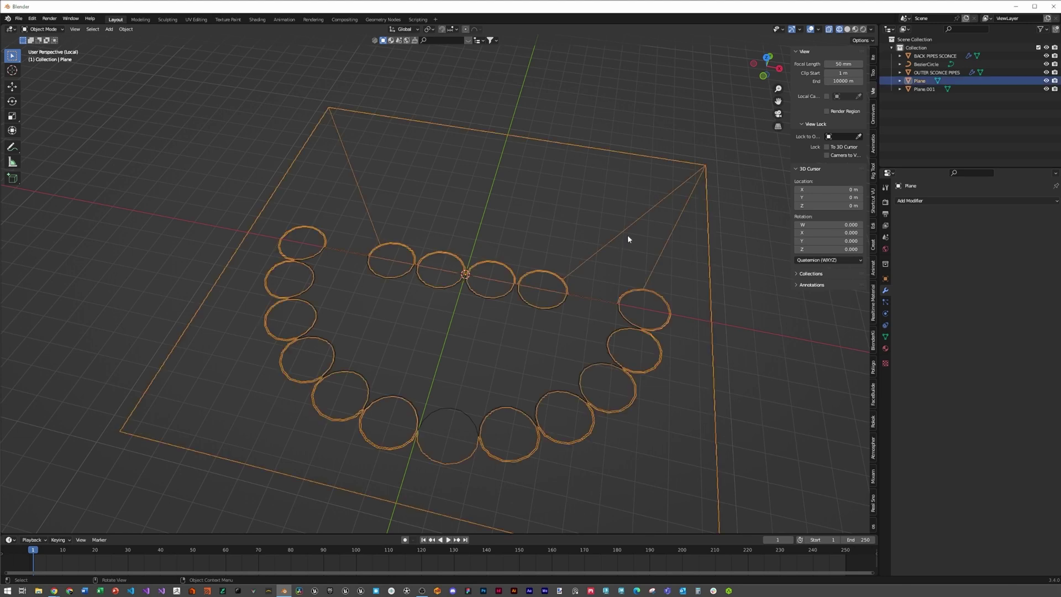
- Delete the original Plane, exit Local View in solid shading, and select Plane.001
{"action": "key", "text": "x"}
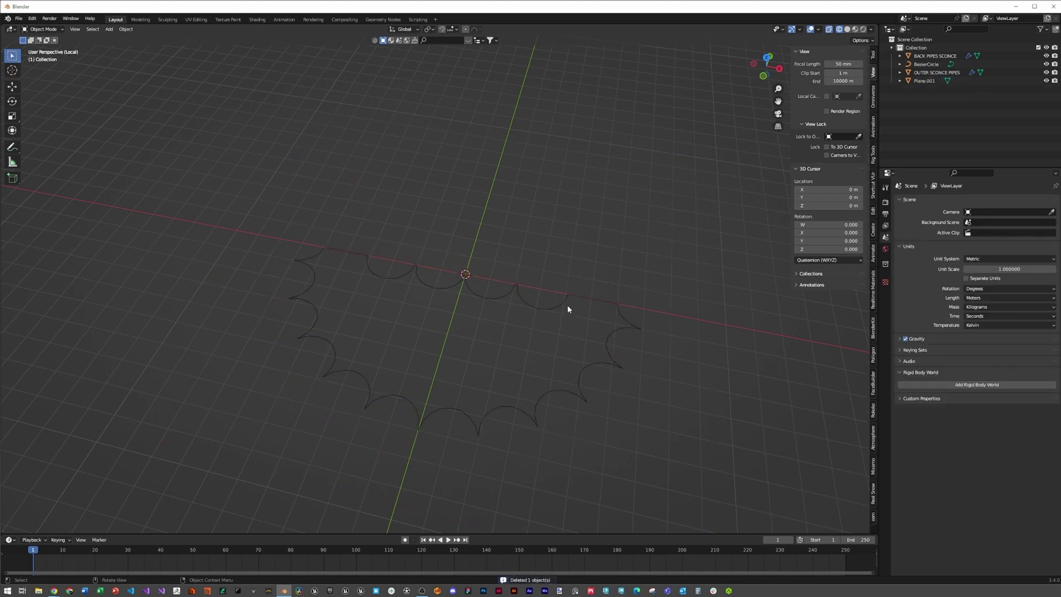
{"action": "key", "text": "KP_Divide"}
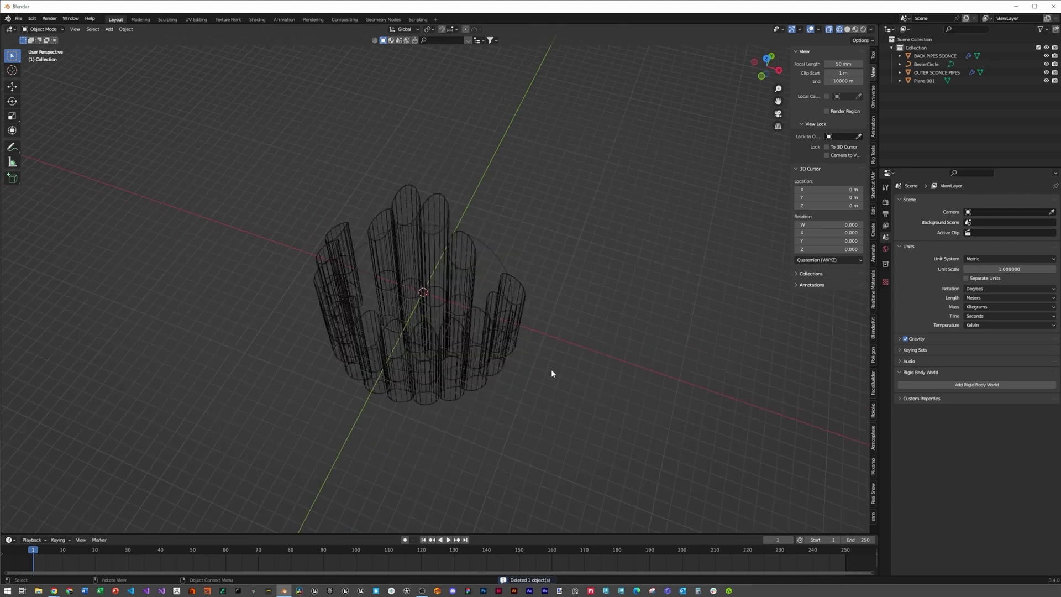
{"action": "key", "text": "z"}
{"action": "left_click", "coordinate": [686, 366]}
{"action": "mouse_move", "coordinate": [534, 366]}
{"action": "middle_mouse_down"}
{"action": "mouse_move", "coordinate": [519, 375]}
{"action": "mouse_move", "coordinate": [573, 336]}
{"action": "mouse_move", "coordinate": [599, 350]}
{"action": "middle_mouse_up"}
{"action": "left_click", "coordinate": [496, 321]}
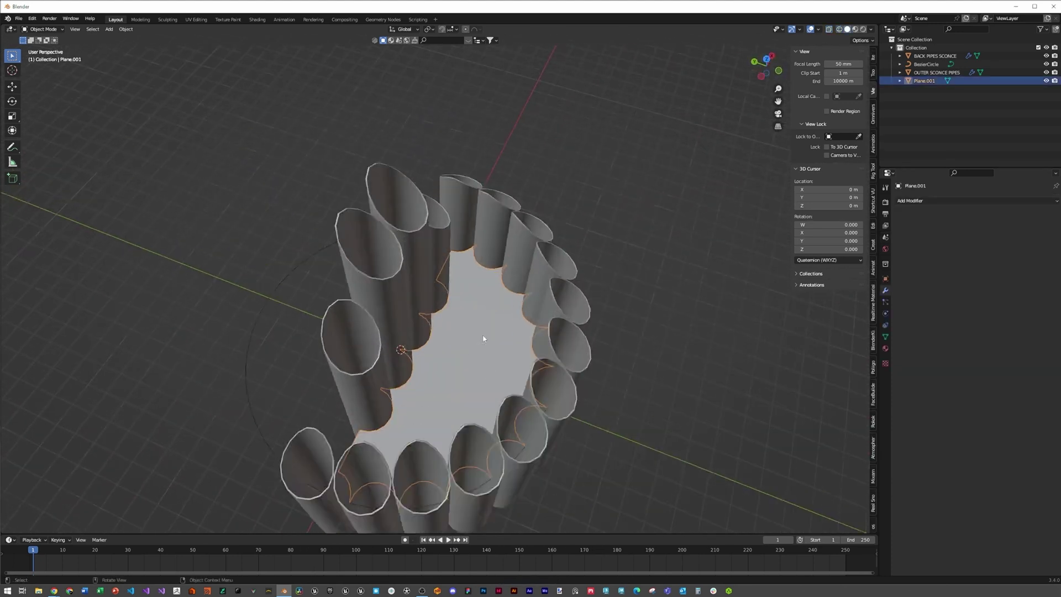
{"action": "scroll", "coordinate": [496, 321], "scroll_direction": "up", "scroll_amount": 5}
- Add a Solidify modifier to Plane.001 with 0 offset and 1 m thickness
{"action": "left_click", "coordinate": [913, 201]}
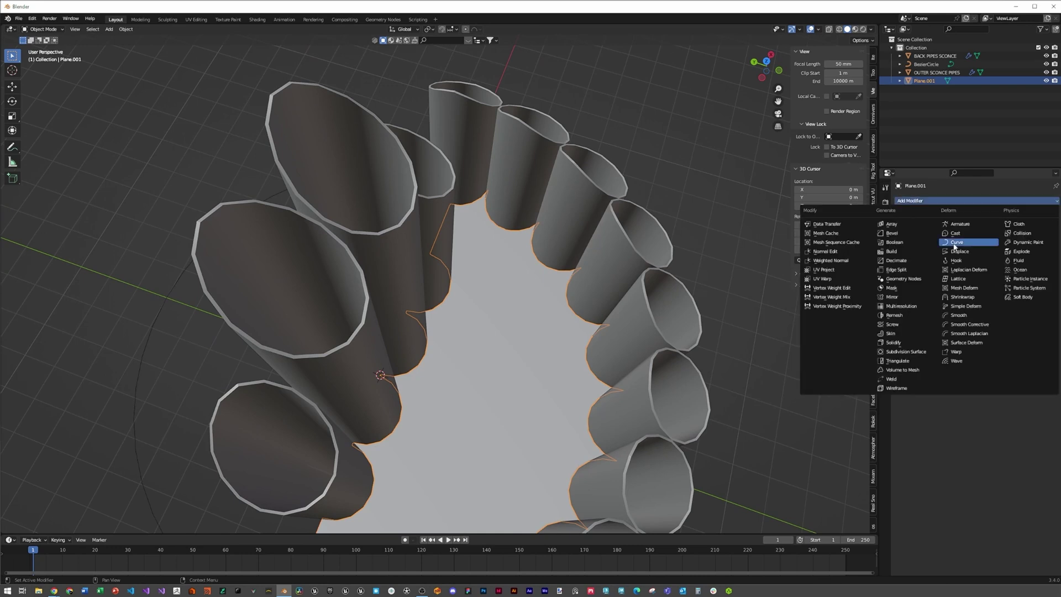
{"action": "left_click", "coordinate": [904, 342]}
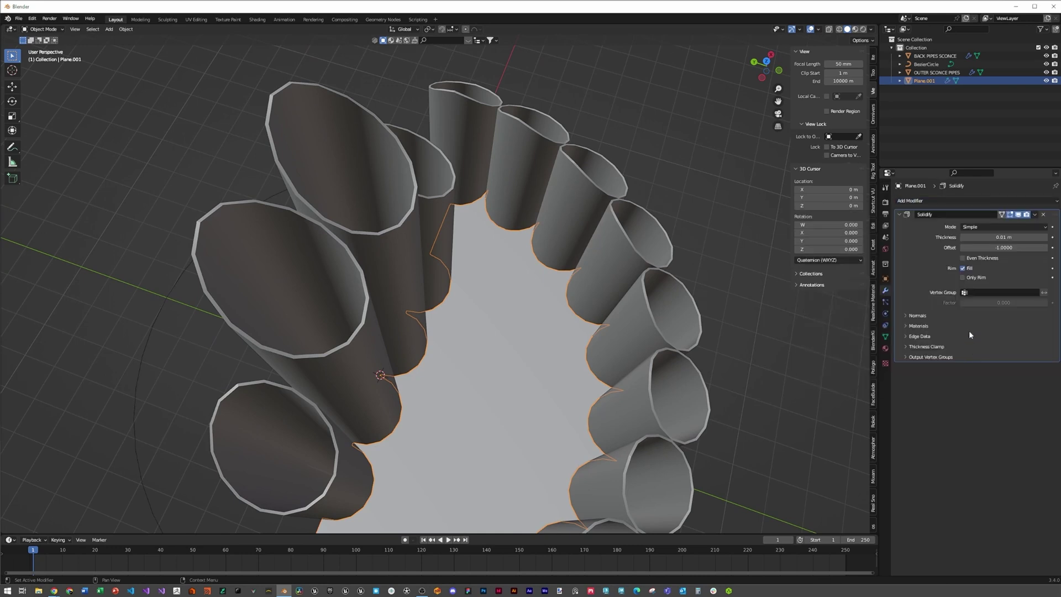
{"action": "left_click", "coordinate": [996, 248]}
{"action": "type", "text": "0"}
{"action": "key", "text": "Return"}
{"action": "left_click", "coordinate": [1001, 236]}
{"action": "type", "text": "1"}
{"action": "key", "text": "Return"}
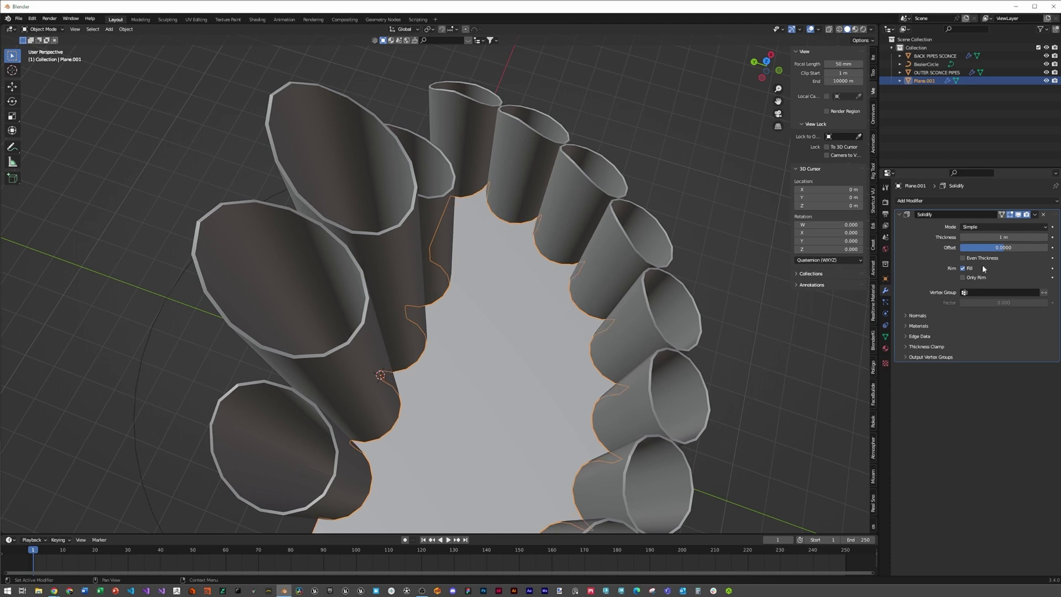
- Reduce the Solidify thickness to 0.5 m, then bring up the save dialog
{"action": "middle_click_drag", "start_coordinate": [746, 360], "coordinate": [530, 353]}
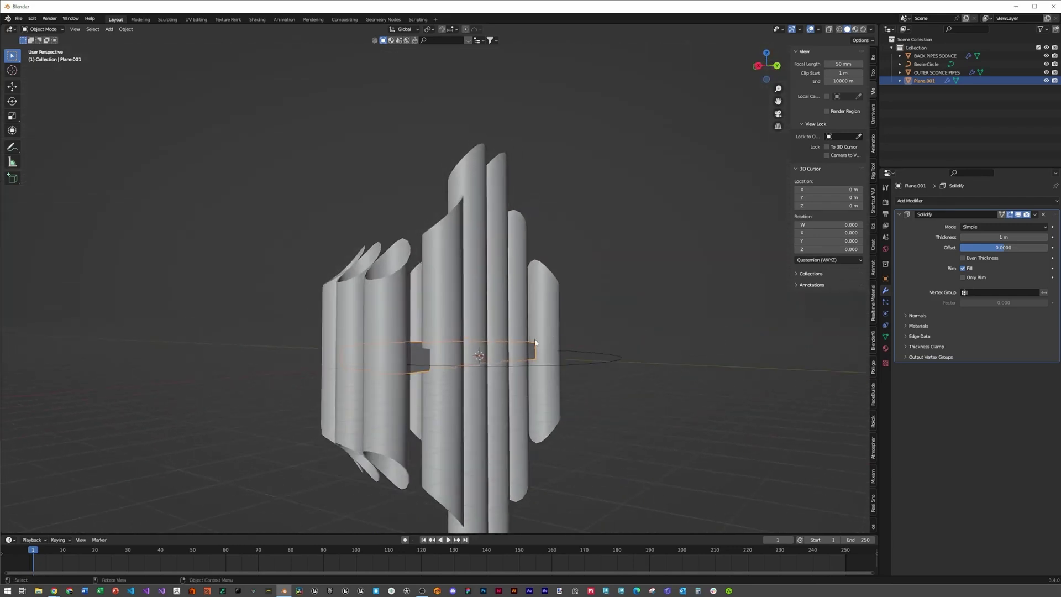
{"action": "double_click", "coordinate": [1012, 237]}
{"action": "type", "text": "0.5"}
{"action": "key", "text": "Return"}
{"action": "middle_click_drag", "start_coordinate": [652, 353], "coordinate": [535, 346]}
{"action": "middle_click_drag", "start_coordinate": [502, 307], "coordinate": [509, 335]}
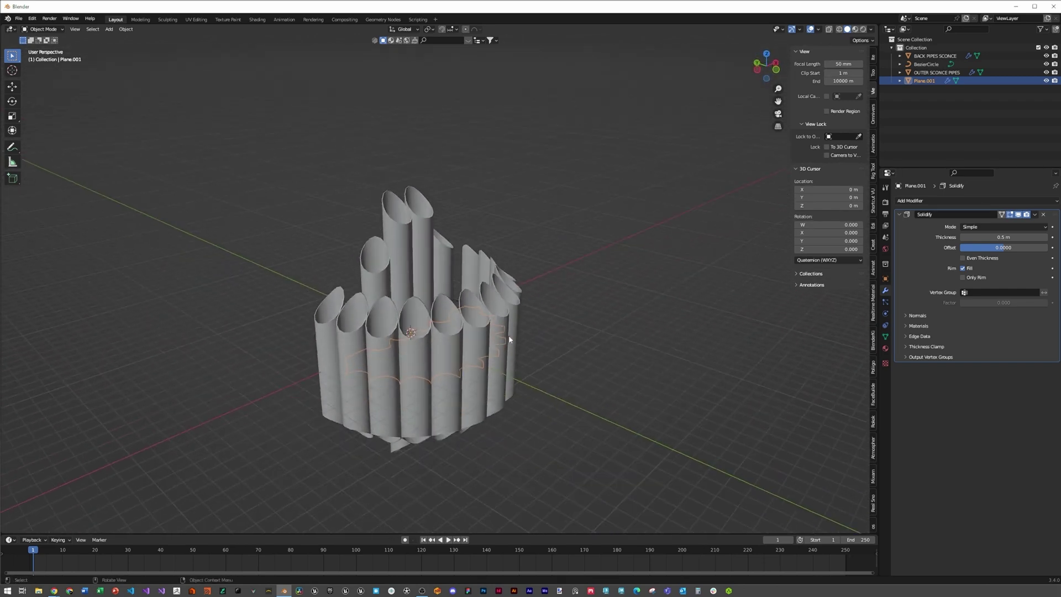
{"action": "key", "text": "ctrl+s"}
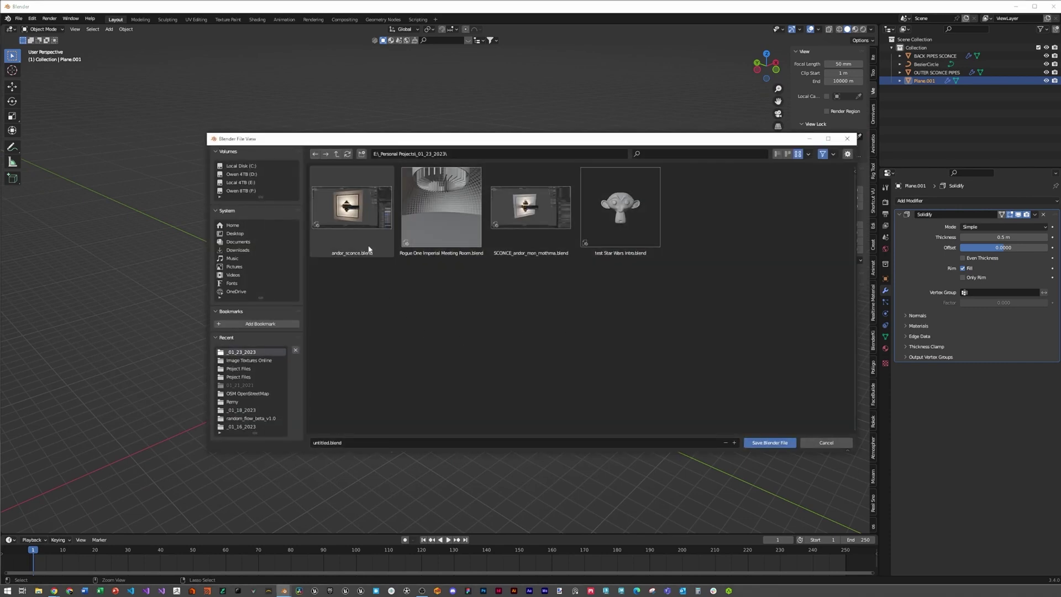
- Save over andor_sconce.blend and deselect Plane.001
{"action": "left_click", "coordinate": [352, 213]}
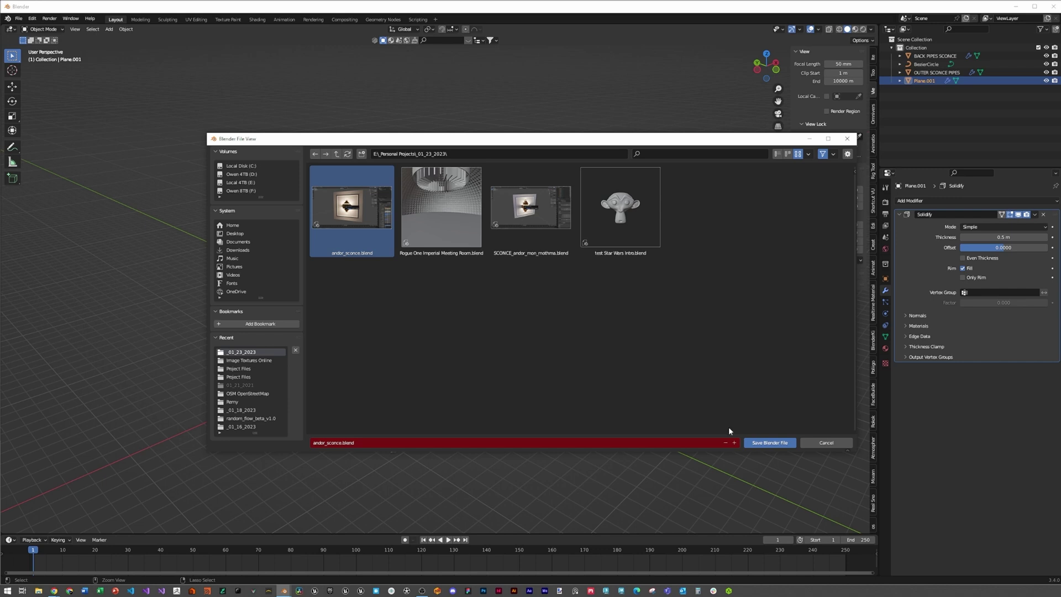
{"action": "left_click", "coordinate": [769, 442]}
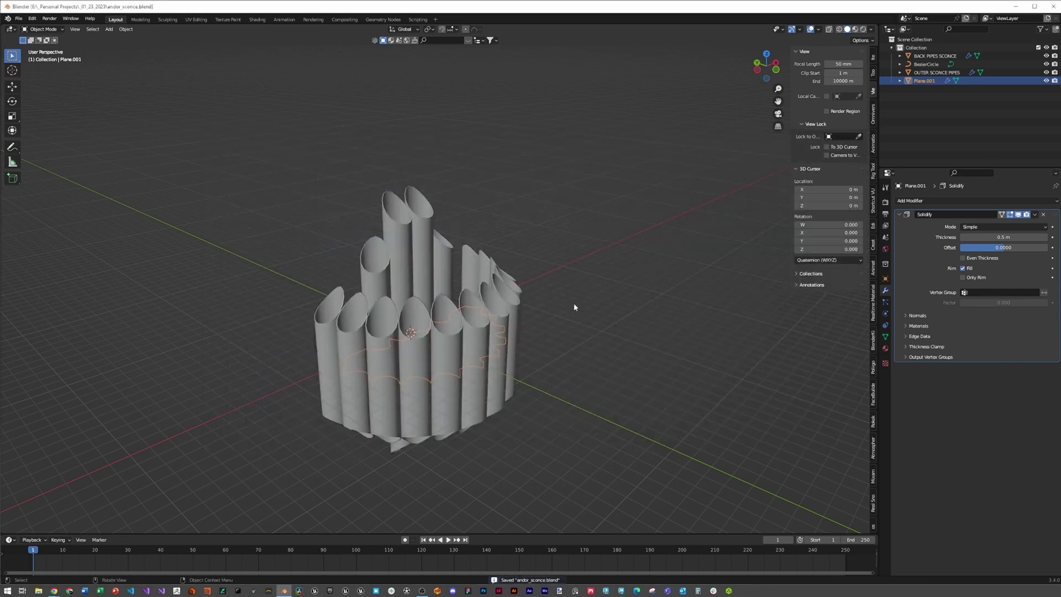
{"action": "left_click", "coordinate": [615, 282]}
{"action": "middle_click_drag", "start_coordinate": [615, 260], "coordinate": [554, 351]}
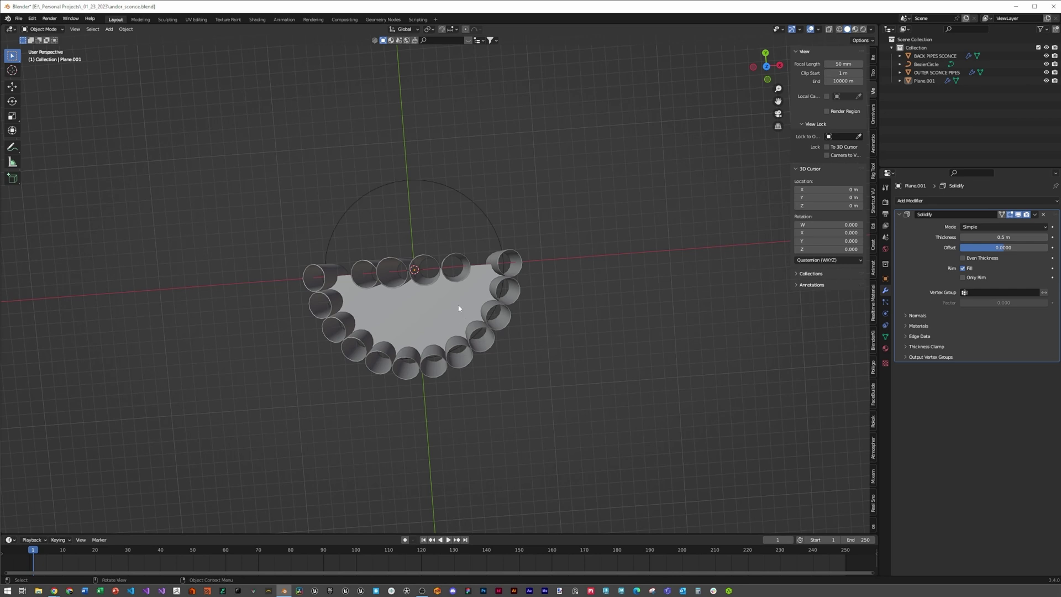
- In top view, add a point light and slide it along X into the pipe right of centre
{"action": "key", "text": "KP_7"}
{"action": "key", "text": "shift+a"}
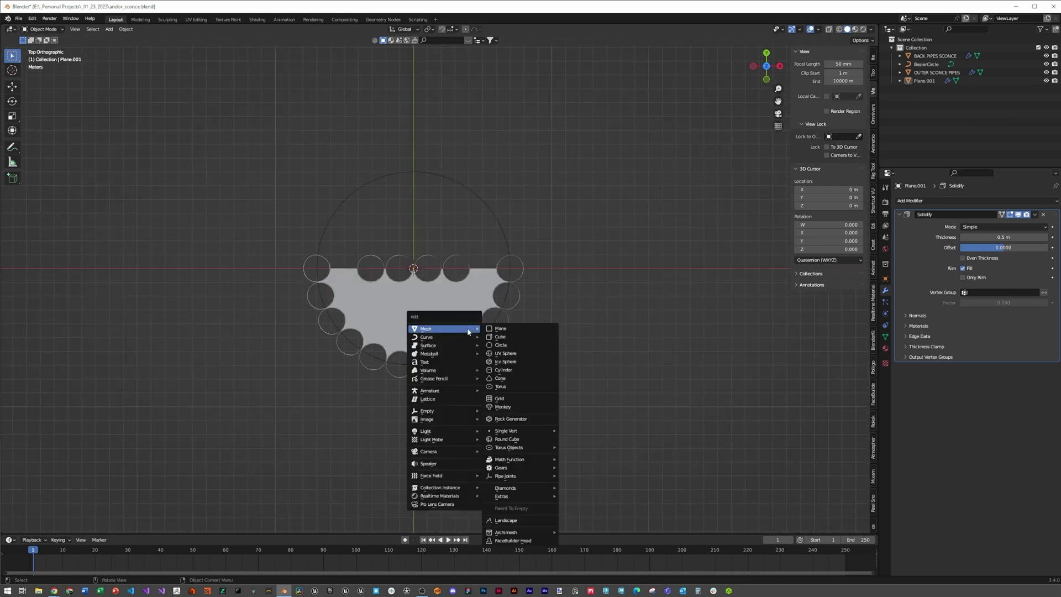
{"action": "mouse_move", "coordinate": [439, 431]}
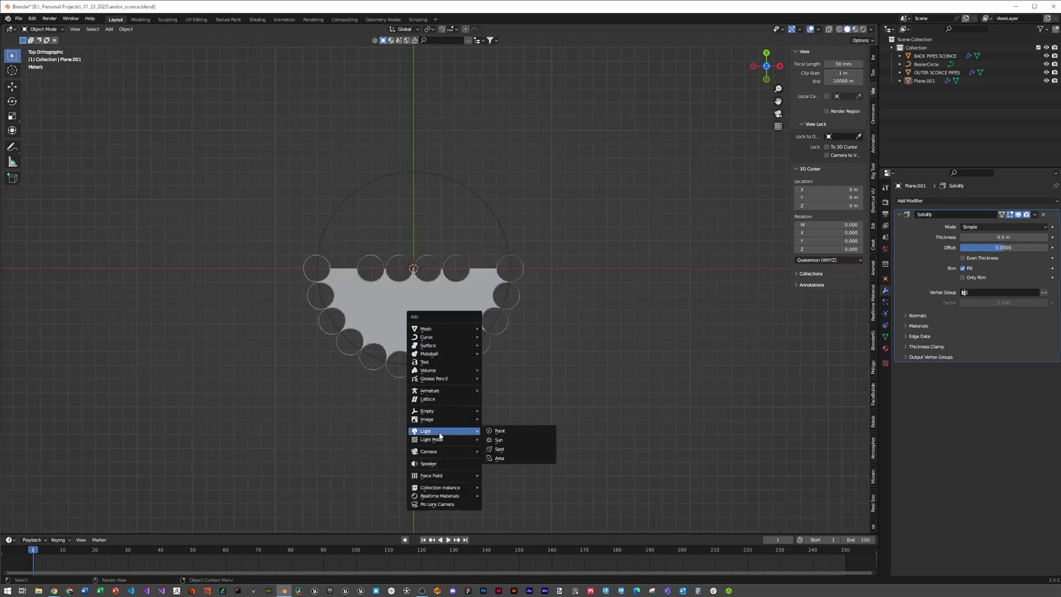
{"action": "left_click", "coordinate": [500, 431]}
{"action": "scroll", "coordinate": [456, 345], "scroll_direction": "up", "scroll_amount": 7}
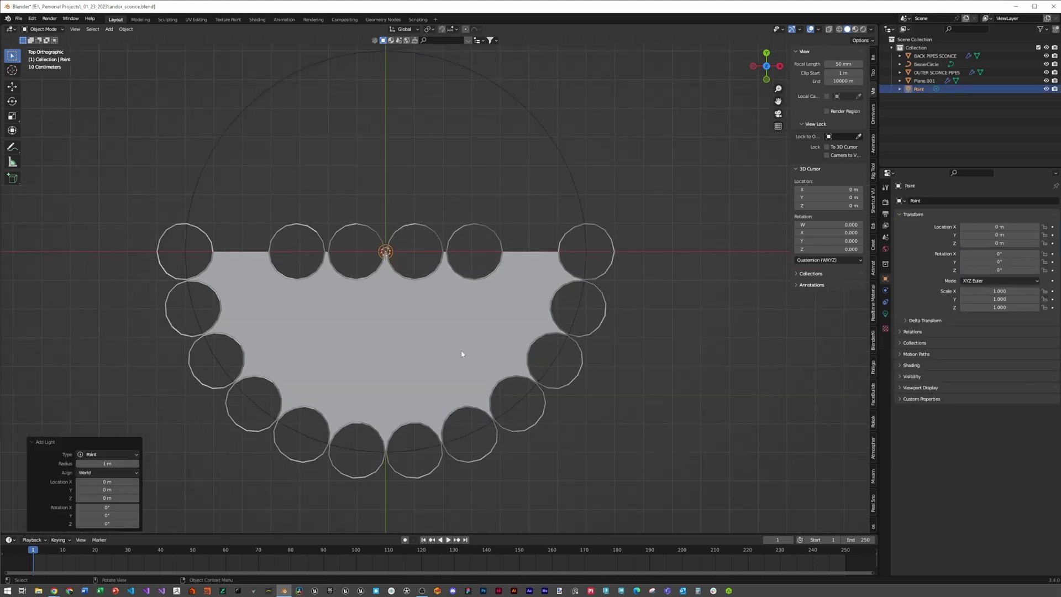
{"action": "key", "text": "g"}
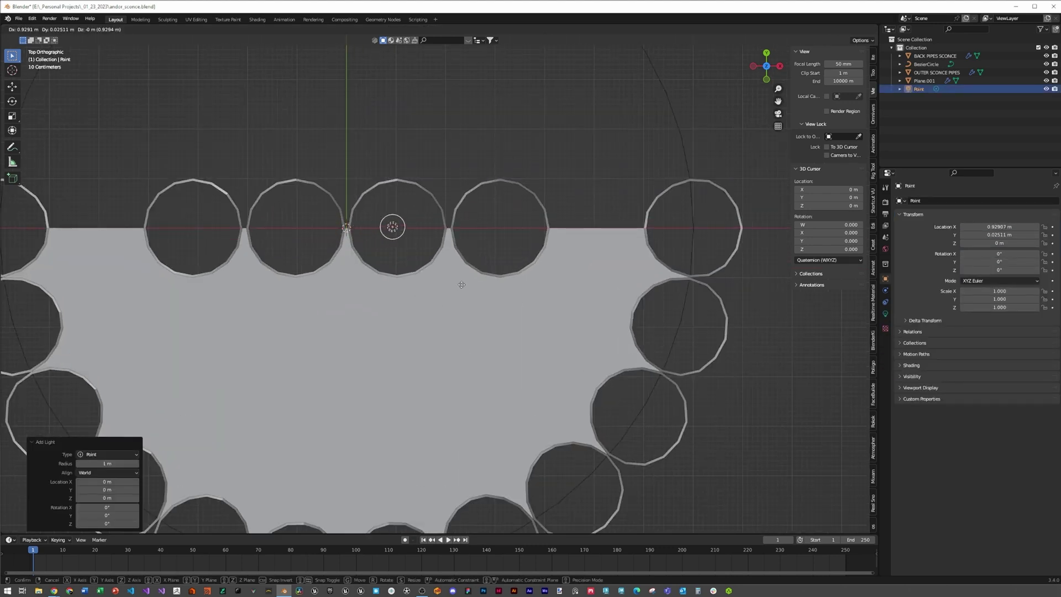
{"action": "key", "text": "x"}
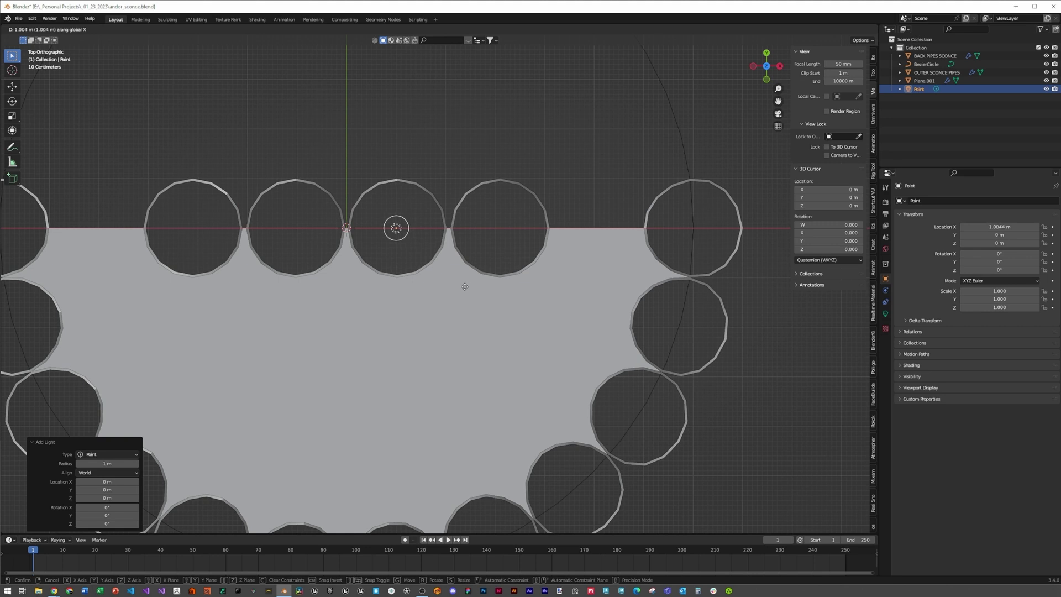
{"action": "left_click", "coordinate": [464, 285]}
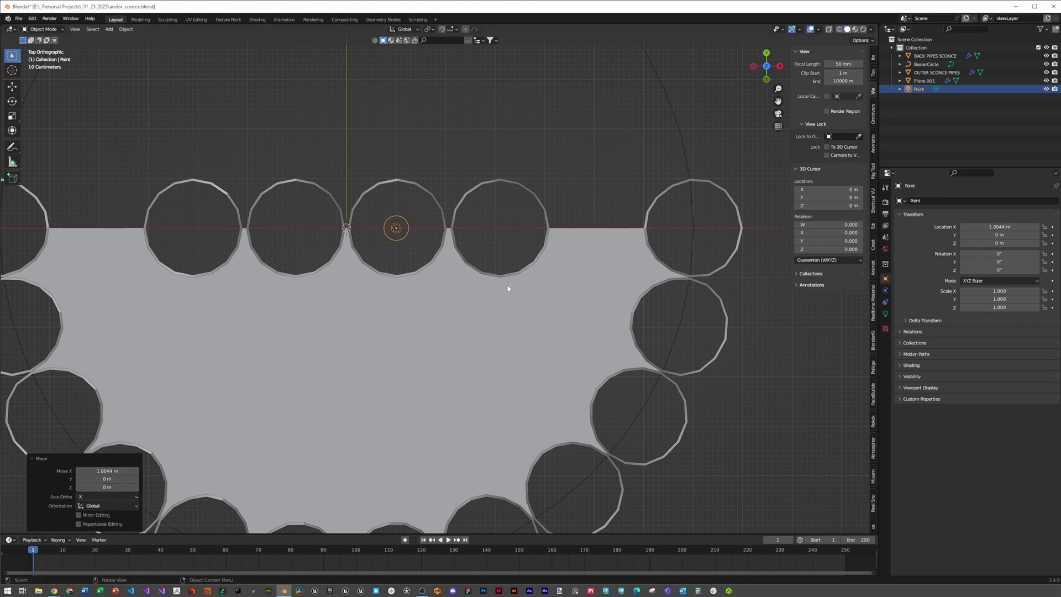
- Orbit to see the pipes in 3D and box-select all five sconce objects
{"action": "scroll", "coordinate": [571, 293], "scroll_direction": "down", "scroll_amount": 4}
{"action": "middle_click_drag", "start_coordinate": [633, 293], "coordinate": [363, 189]}
{"action": "left_click_drag", "start_coordinate": [339, 180], "coordinate": [527, 451]}
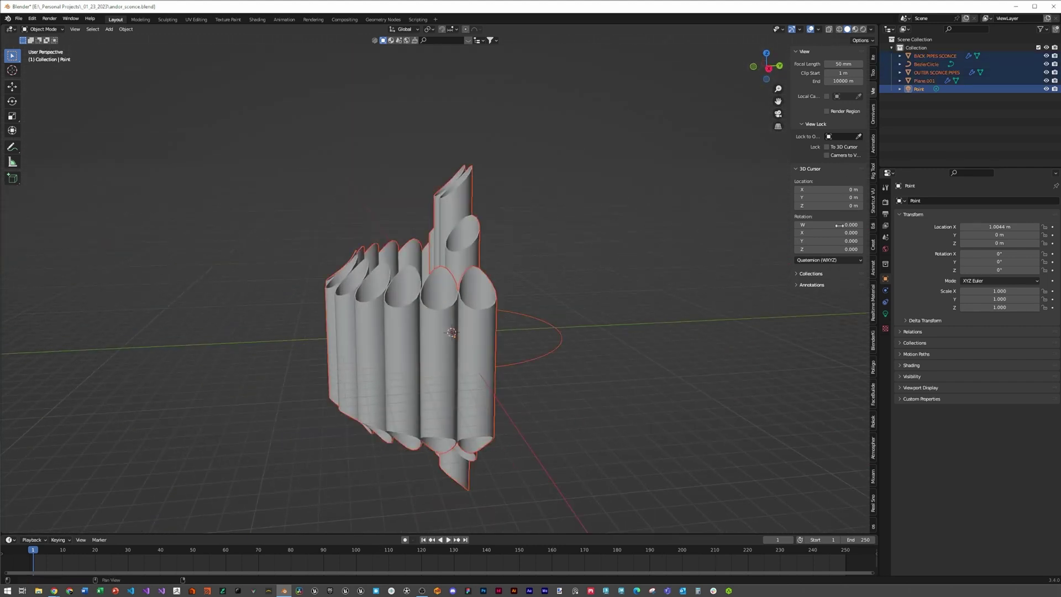
- Select all five objects (pipes, circle, plane, light) and scale them together to 0.017
{"action": "scroll", "coordinate": [859, 81], "scroll_direction": "up", "scroll_amount": 2, "text": "ctrl"}
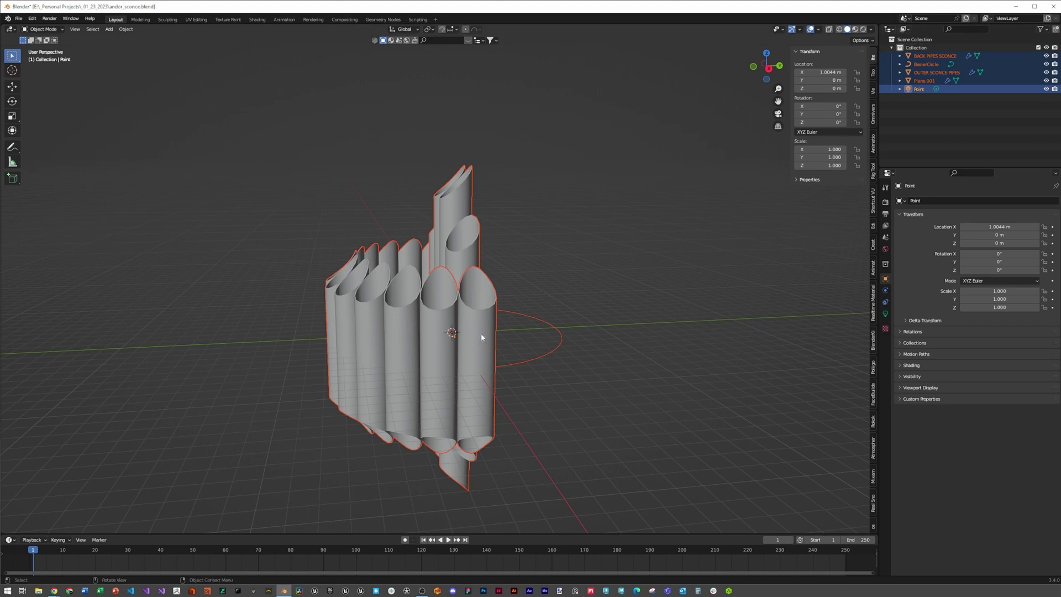
{"action": "left_click", "coordinate": [474, 271]}
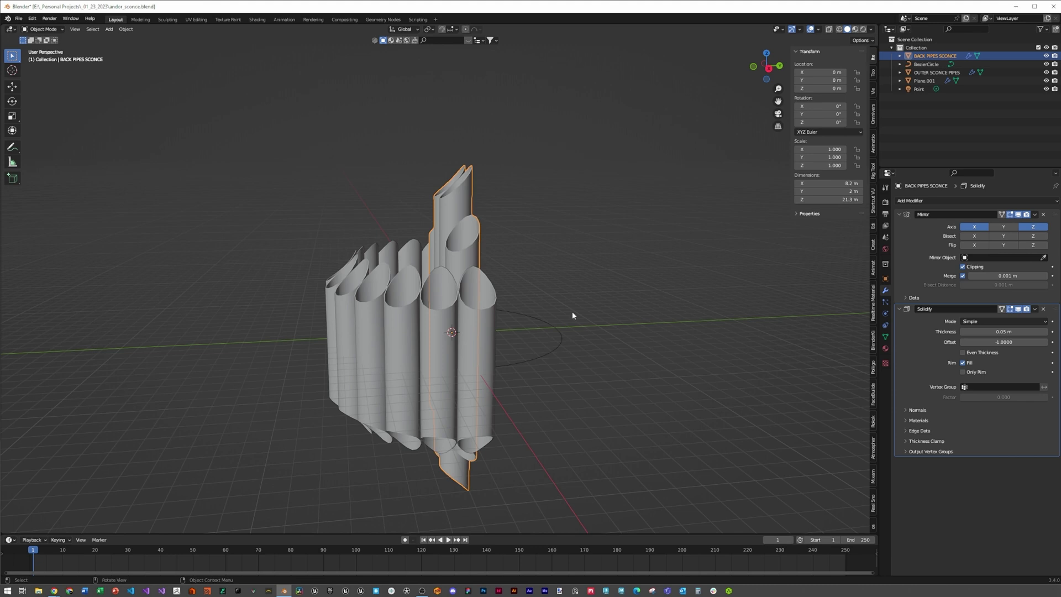
{"action": "key", "text": "a"}
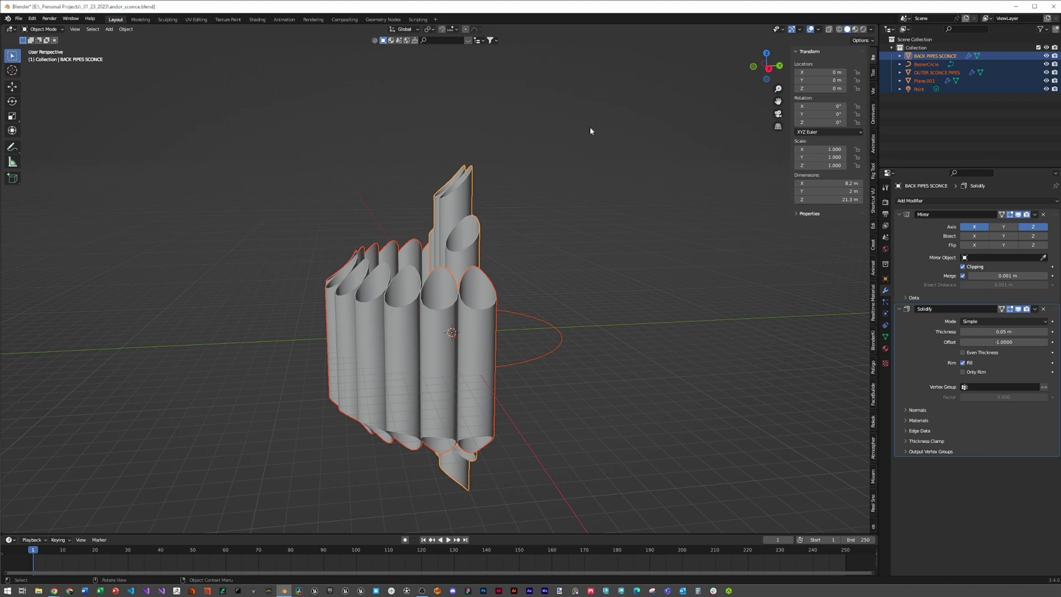
{"action": "key", "text": "s"}
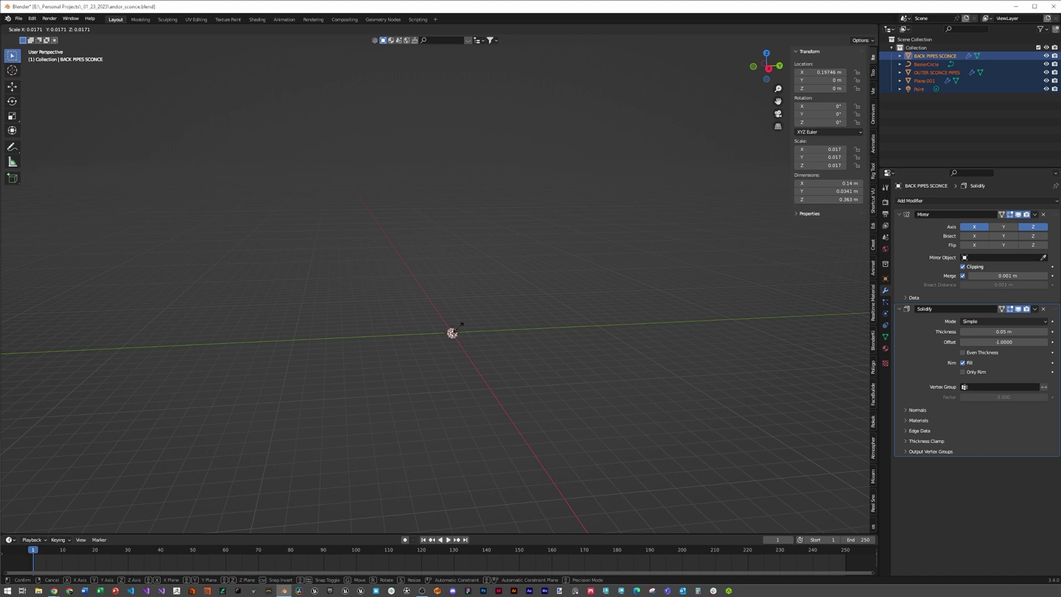
{"action": "left_click", "coordinate": [459, 327]}
{"action": "middle_click_drag", "start_coordinate": [556, 295], "coordinate": [671, 156]}
{"action": "scroll", "coordinate": [573, 246], "scroll_direction": "up", "scroll_amount": 5}
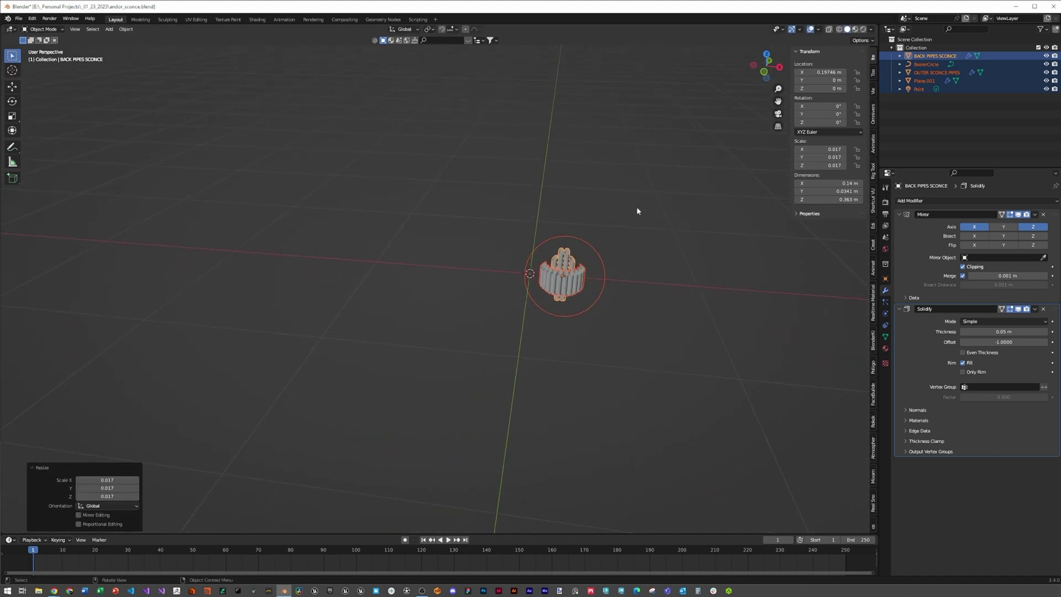
{"action": "middle_click_drag", "start_coordinate": [639, 210], "coordinate": [646, 232]}
{"action": "scroll", "coordinate": [664, 205], "scroll_direction": "down", "scroll_amount": 3}
- Frame the shrunken sconce and snap the selection to the 3D cursor at the world origin
{"action": "left_click", "coordinate": [76, 29]}
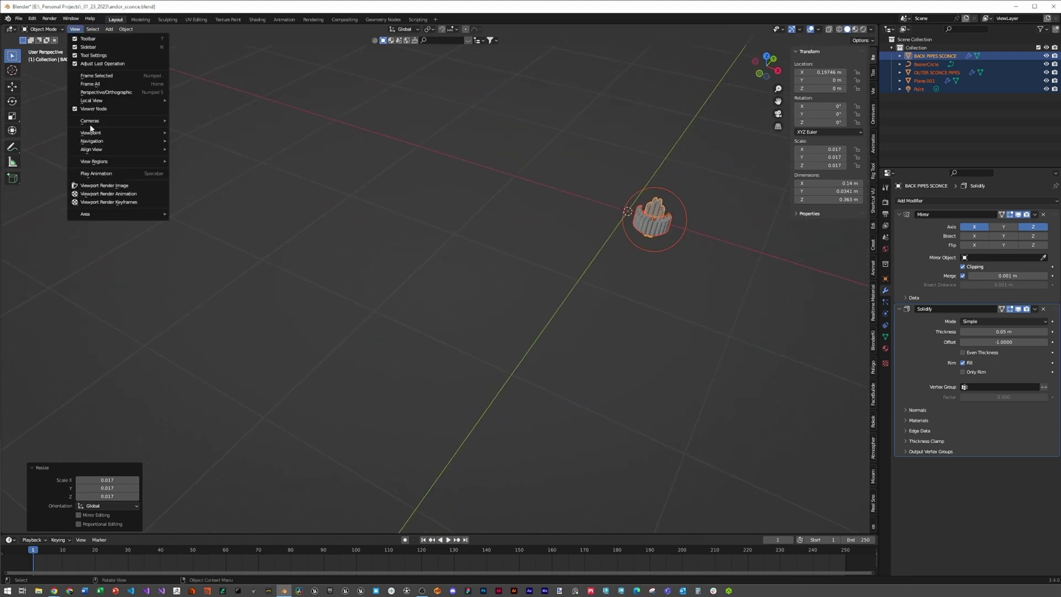
{"action": "mouse_move", "coordinate": [100, 143]}
{"action": "left_click", "coordinate": [200, 191]}
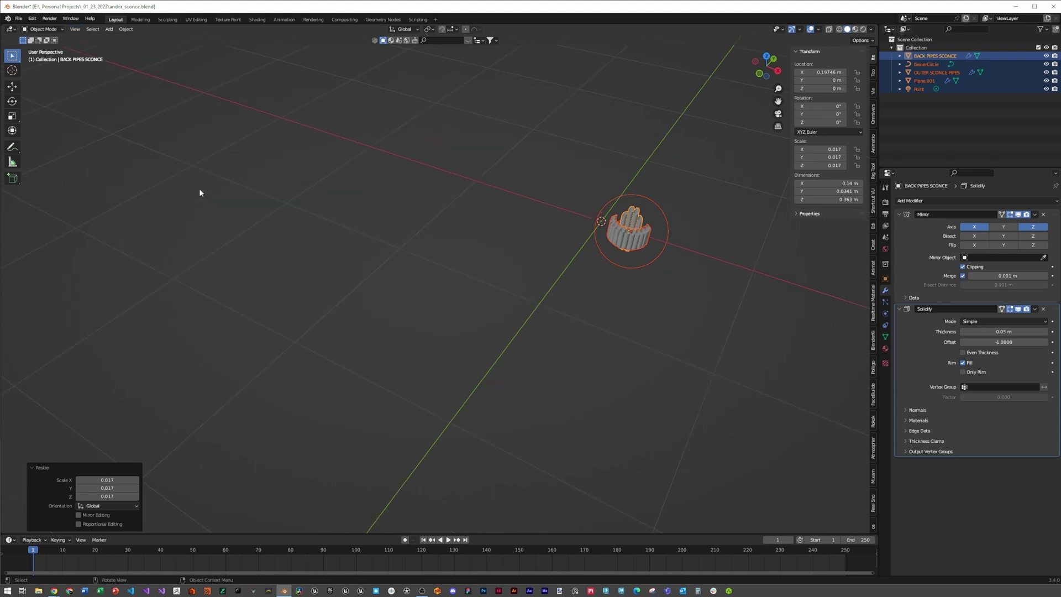
{"action": "middle_click_drag", "start_coordinate": [431, 316], "coordinate": [463, 348]}
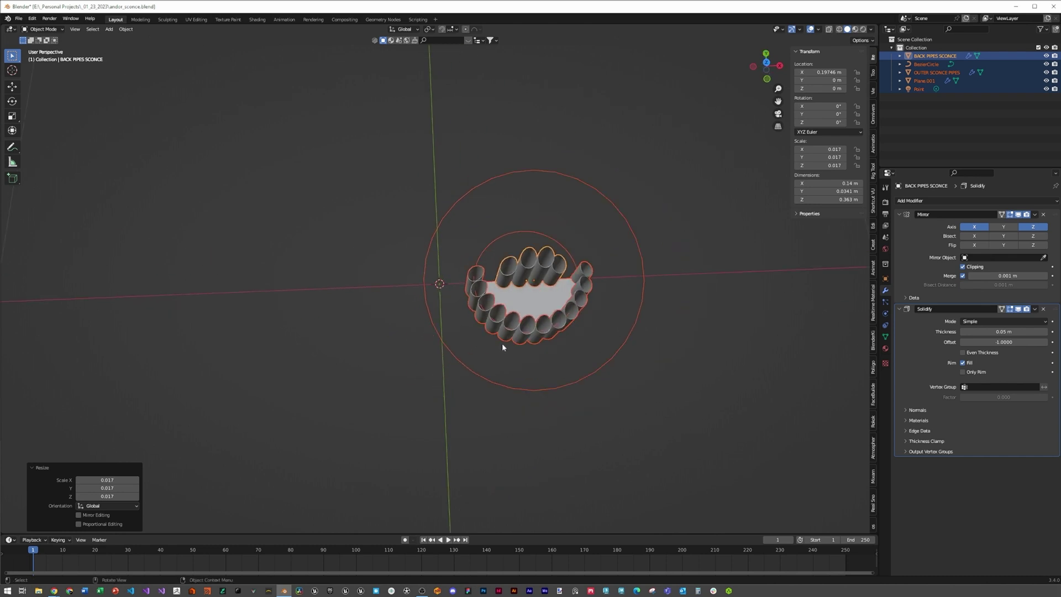
{"action": "key", "text": "shift+s"}
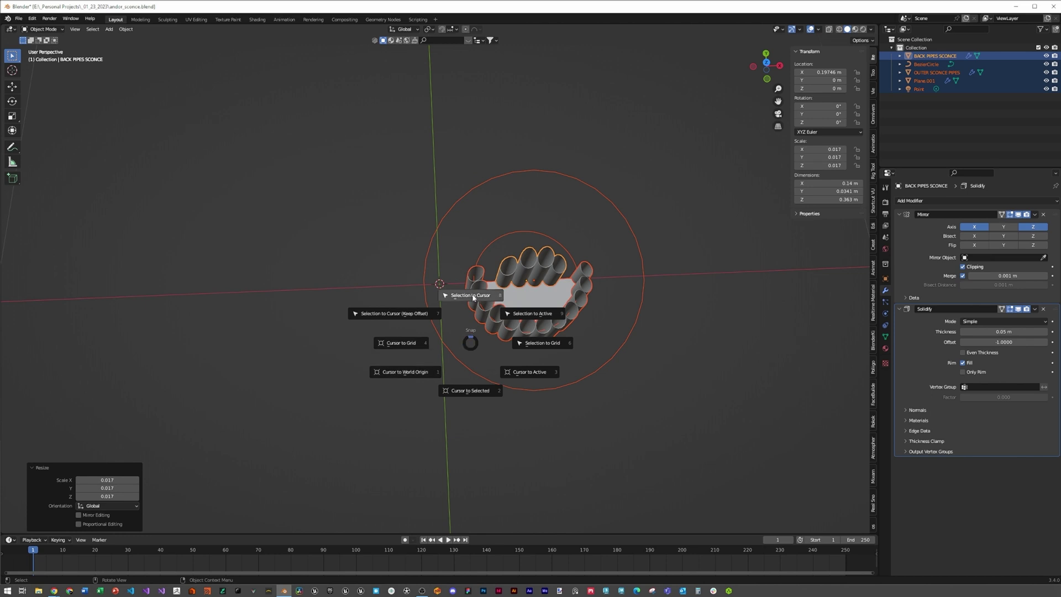
{"action": "left_click", "coordinate": [471, 295]}
{"action": "middle_click_drag", "start_coordinate": [593, 334], "coordinate": [515, 288]}
{"action": "scroll", "coordinate": [589, 304], "scroll_direction": "down", "scroll_amount": 6}
{"action": "scroll", "coordinate": [586, 331], "scroll_direction": "up", "scroll_amount": 3}
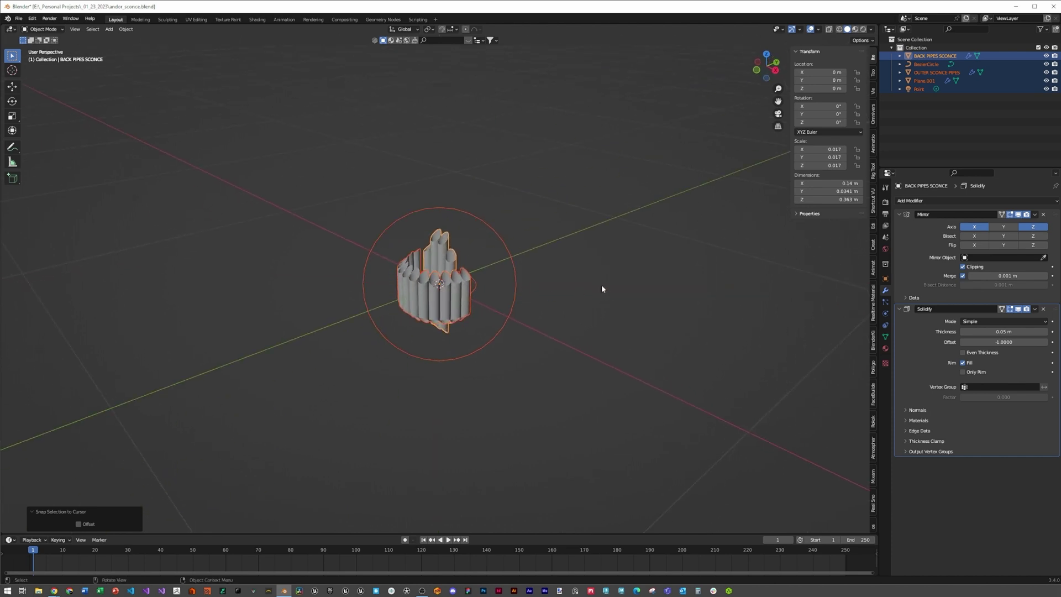
- Deselect everything, then select the point light on its own
{"action": "left_click", "coordinate": [585, 227]}
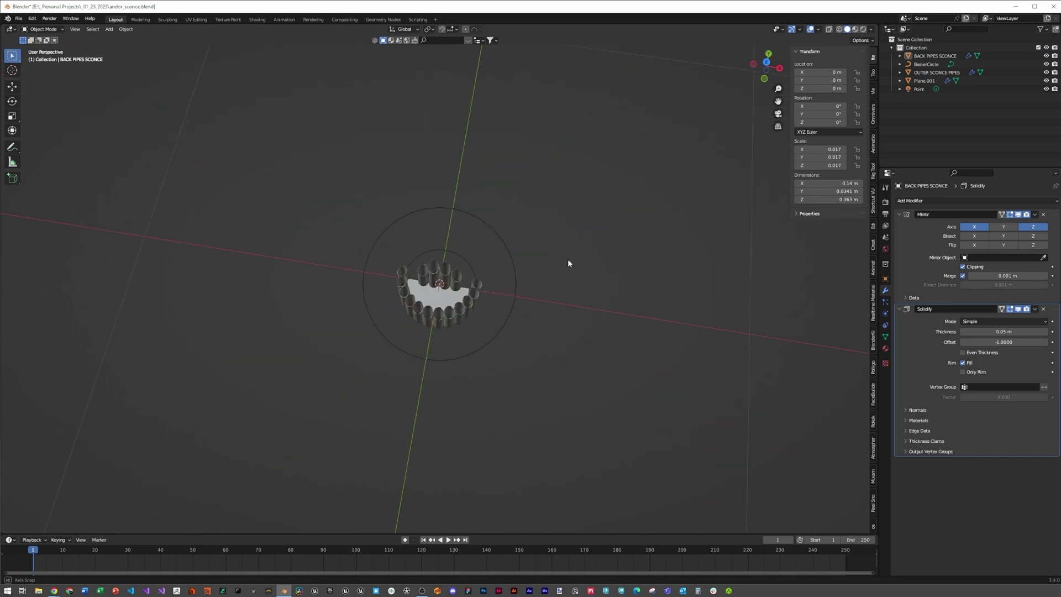
{"action": "middle_click_drag", "start_coordinate": [568, 263], "coordinate": [563, 236]}
{"action": "scroll", "coordinate": [440, 294], "scroll_direction": "up", "scroll_amount": 5}
{"action": "scroll", "coordinate": [476, 253], "scroll_direction": "down", "scroll_amount": 3}
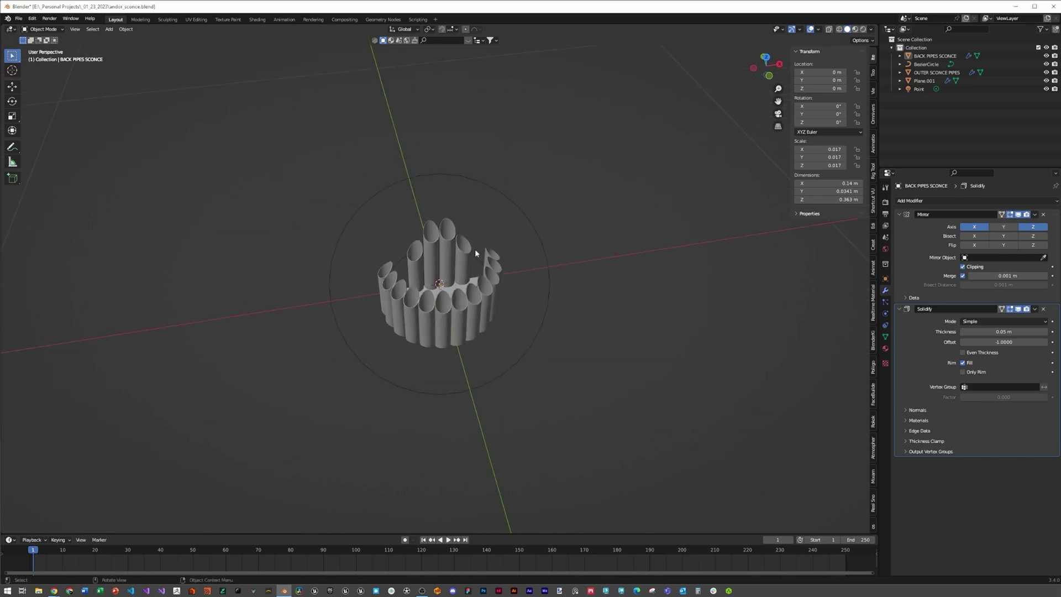
{"action": "left_click", "coordinate": [538, 233]}
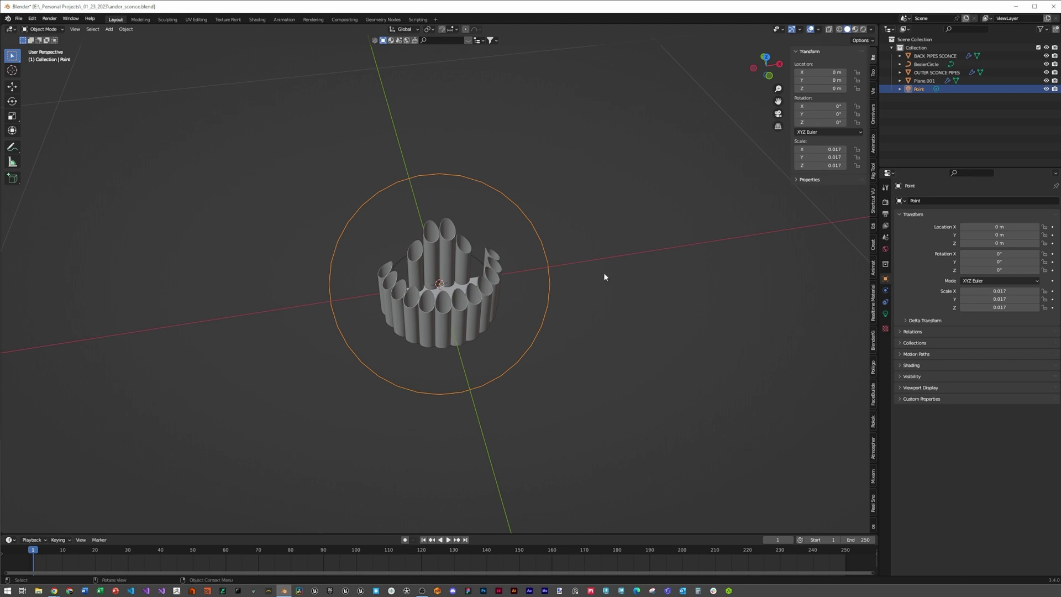
- Set the point light's radius to 0.012 m in the Light properties
{"action": "left_click", "coordinate": [885, 313]}
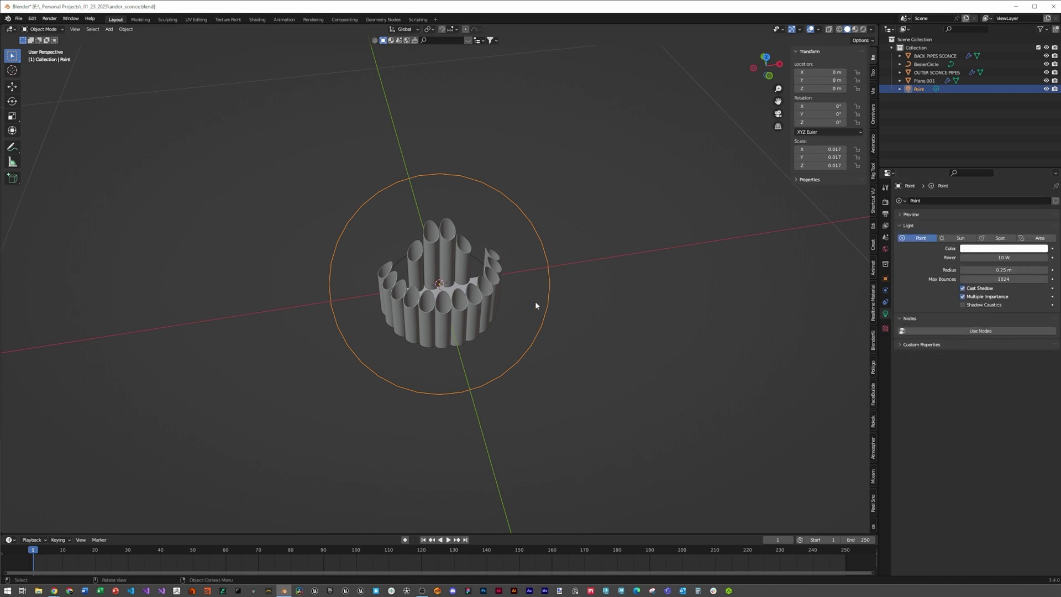
{"action": "key", "text": "KP_7"}
{"action": "scroll", "coordinate": [559, 304], "scroll_direction": "up", "scroll_amount": 7}
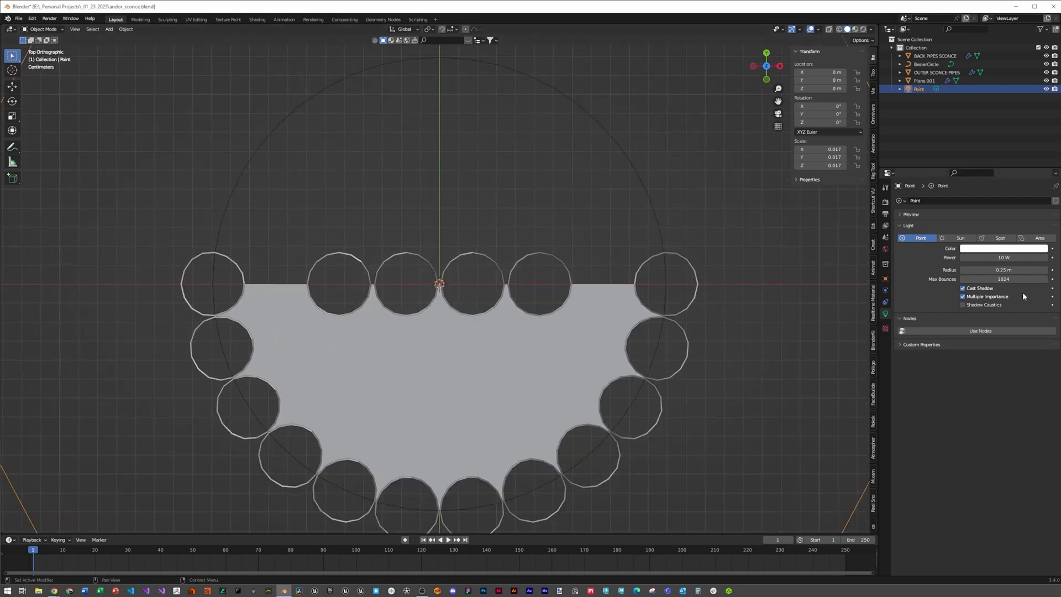
{"action": "left_click_drag", "start_coordinate": [1024, 270], "coordinate": [991, 271]}
- Slide the light along X into the pipe right of centre and duplicate it
{"action": "key", "text": "g"}
{"action": "key", "text": "x"}
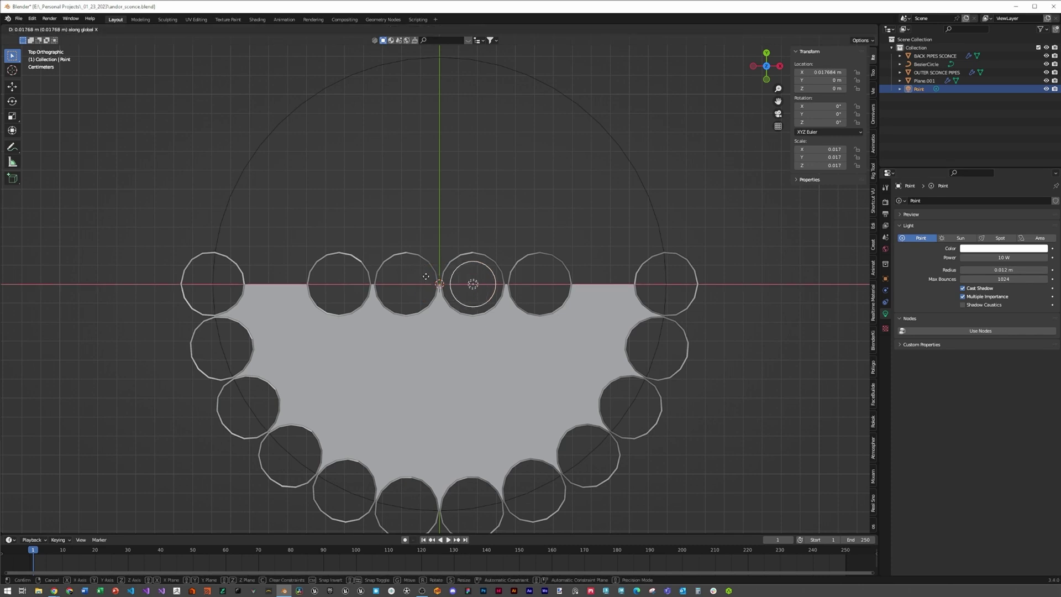
{"action": "left_click", "coordinate": [455, 294]}
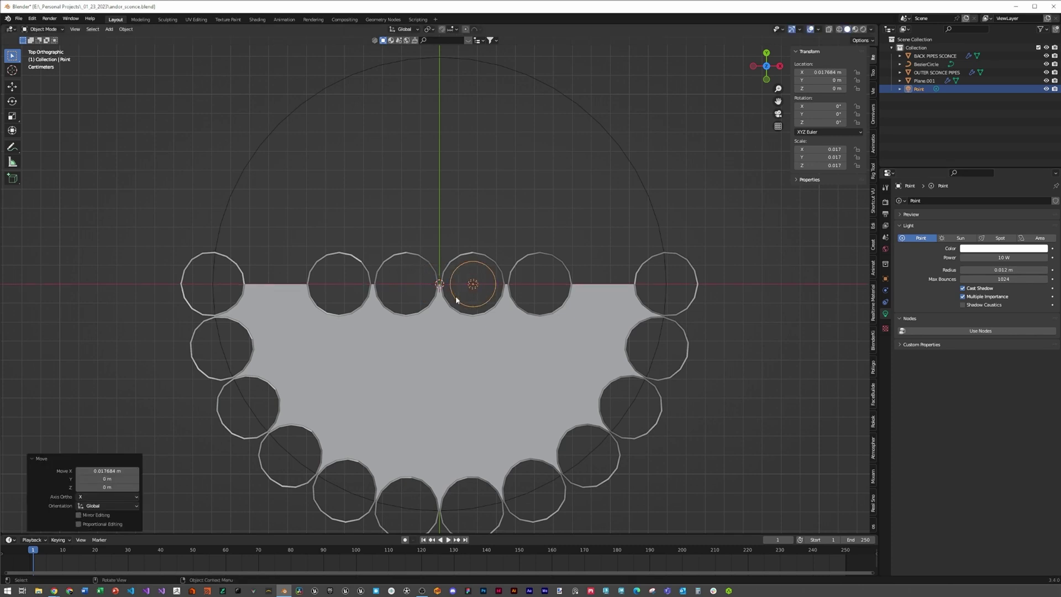
{"action": "key", "text": "shift+d"}
- Place the copy left of centre, then add two more linked copies along X in neighbouring pipes
{"action": "key", "text": "x"}
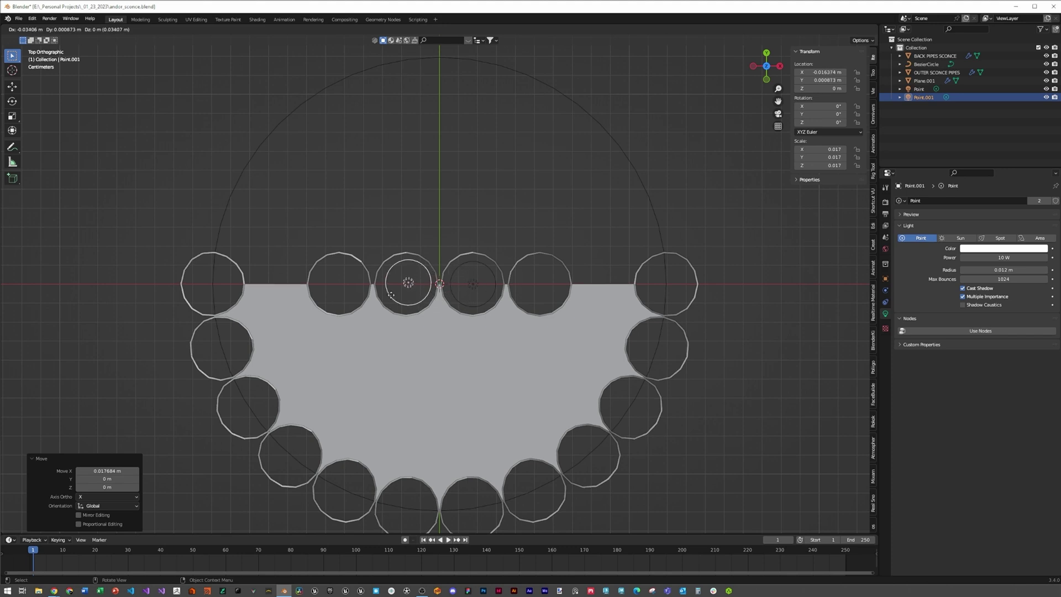
{"action": "left_click", "coordinate": [389, 297]}
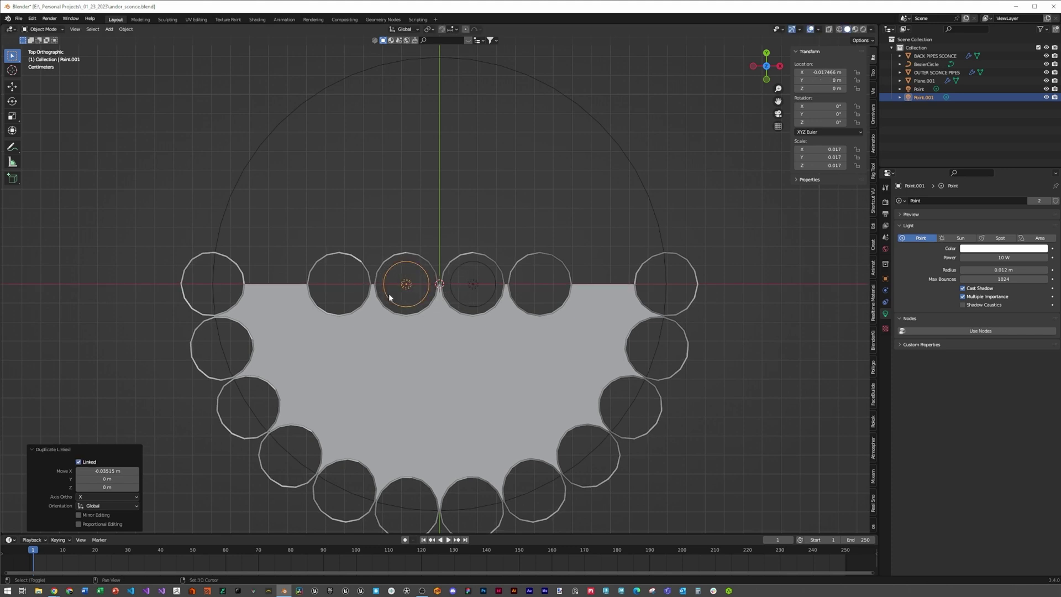
{"action": "key", "text": "alt+d"}
{"action": "key", "text": "x"}
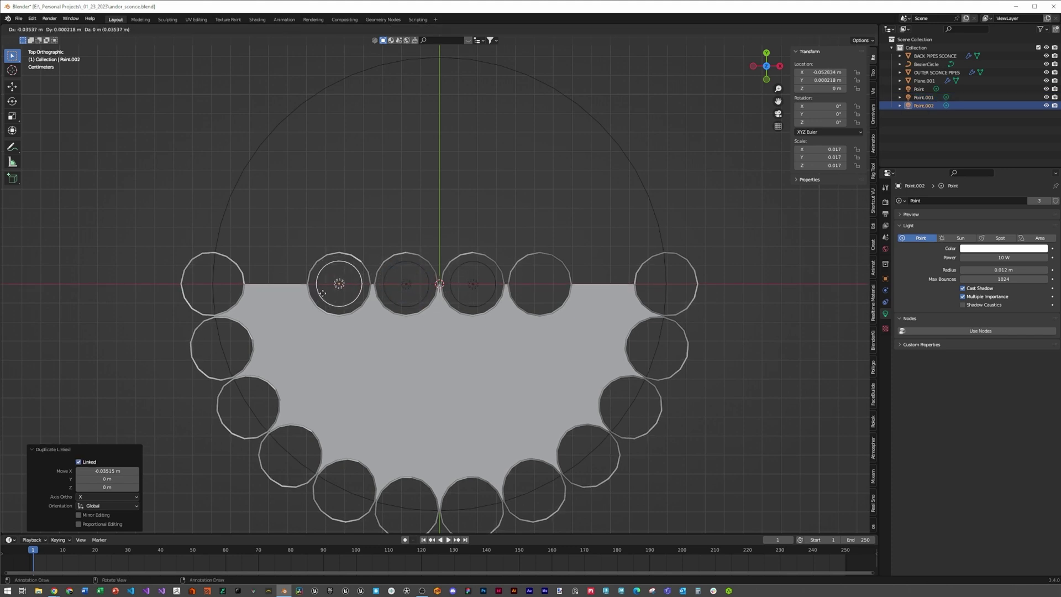
{"action": "left_click", "coordinate": [330, 295]}
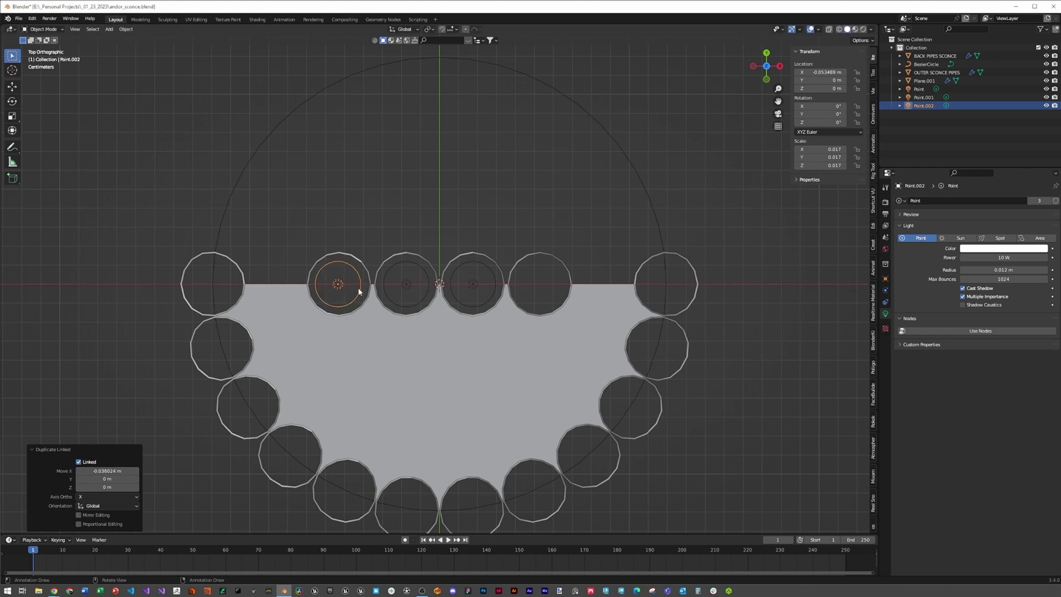
{"action": "key", "text": "alt+d"}
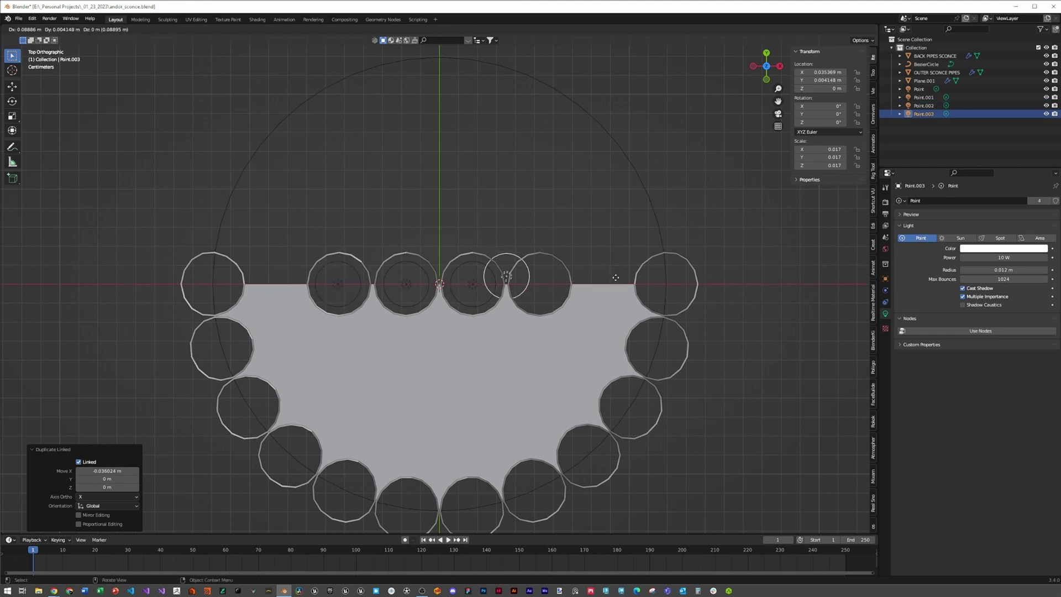
{"action": "key", "text": "x"}
{"action": "left_click", "coordinate": [647, 277]}
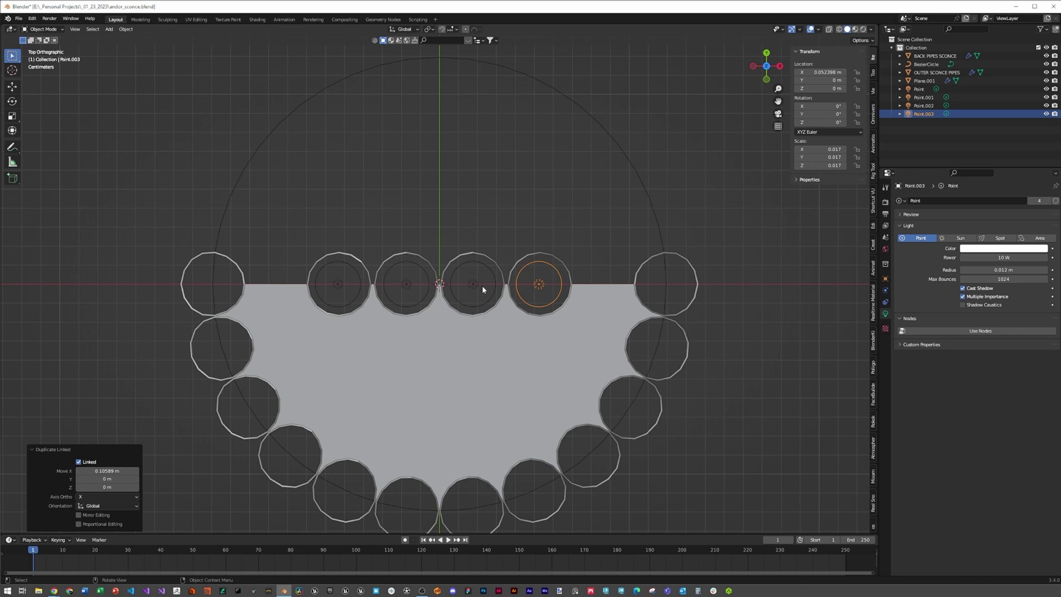
- Shift-select all four back-pipe point lights together
{"action": "left_click", "coordinate": [472, 285], "text": "shift"}
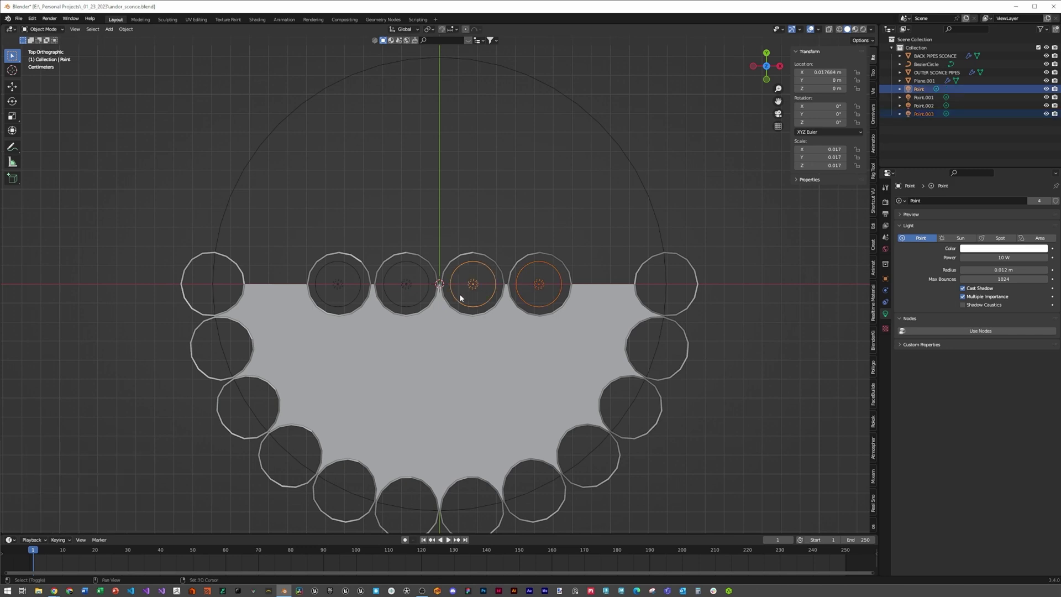
{"action": "left_click", "coordinate": [394, 292], "text": "shift"}
{"action": "left_click", "coordinate": [337, 286], "text": "shift"}
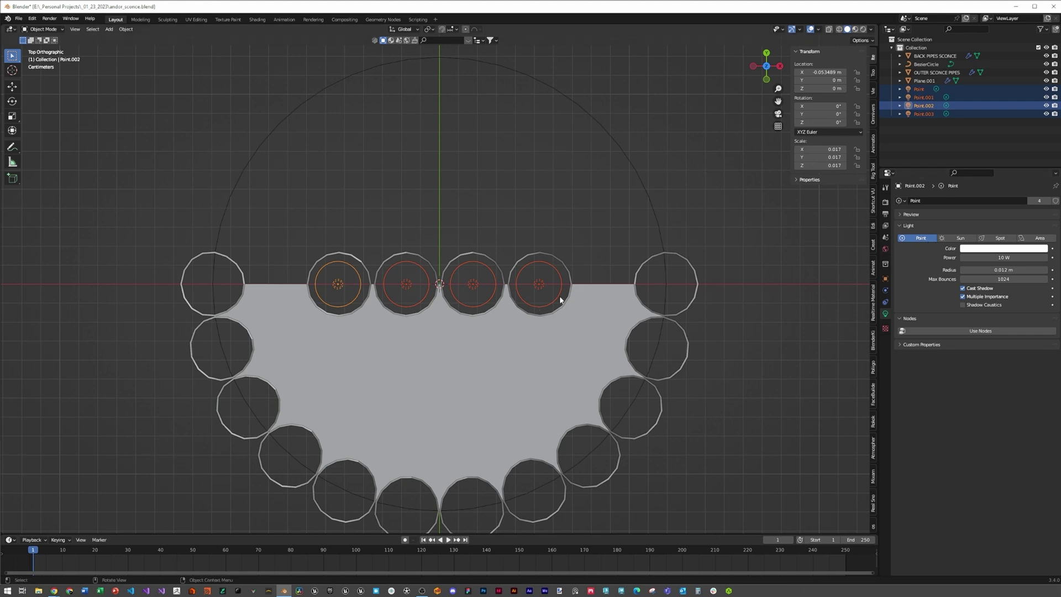
- Tint the selected lights a warm peach (G 0.667, B 0.398), then deselect them
{"action": "left_click", "coordinate": [998, 250]}
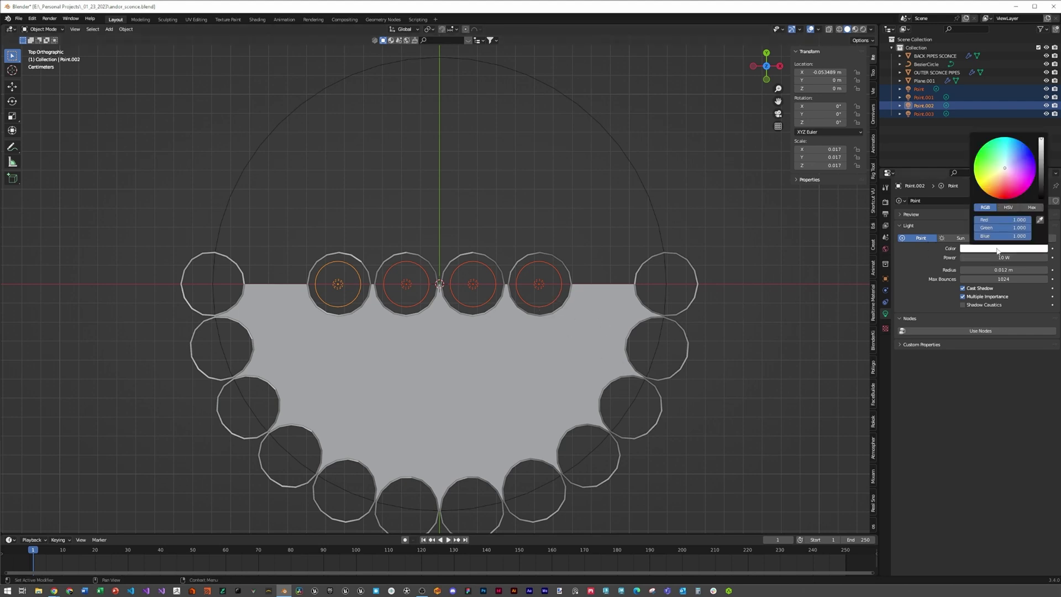
{"action": "left_click_drag", "start_coordinate": [1003, 174], "coordinate": [999, 177]}
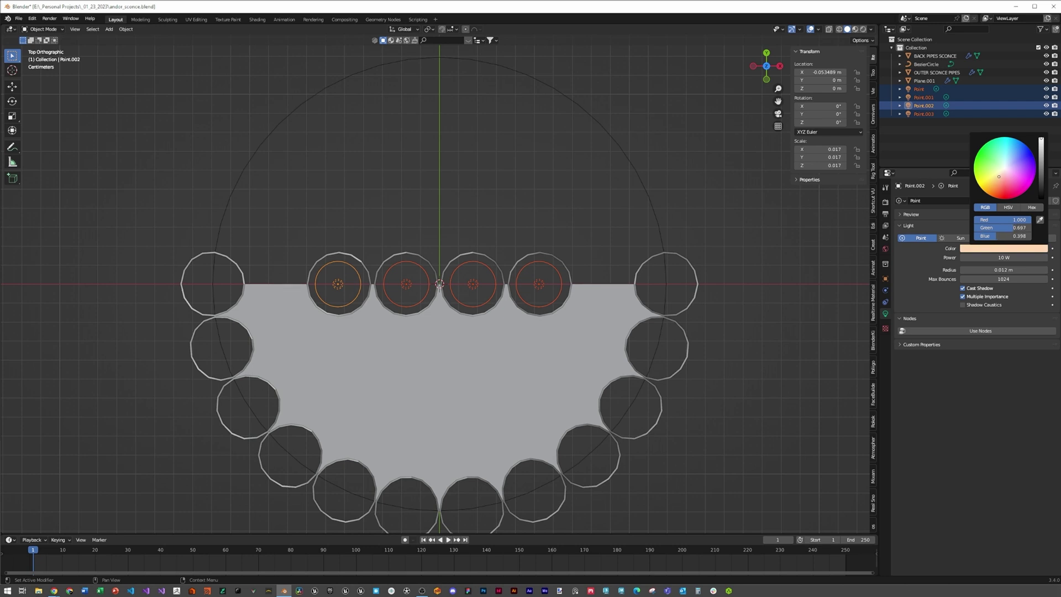
{"action": "key", "text": "alt+a"}
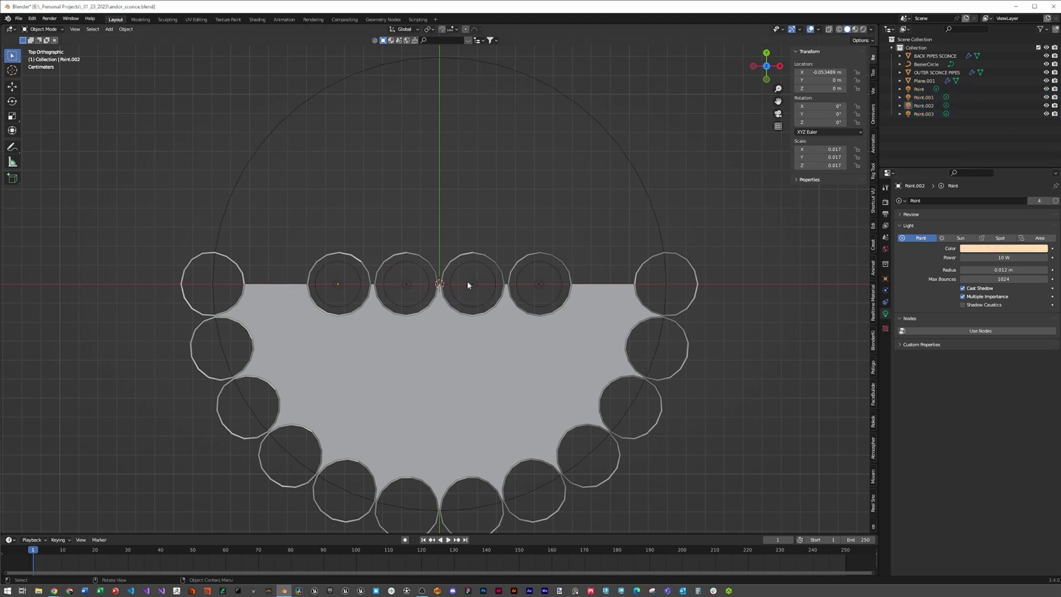
- Duplicate Point.003 into the rightmost top pipe, undoing one stray copy first
{"action": "left_click", "coordinate": [536, 298]}
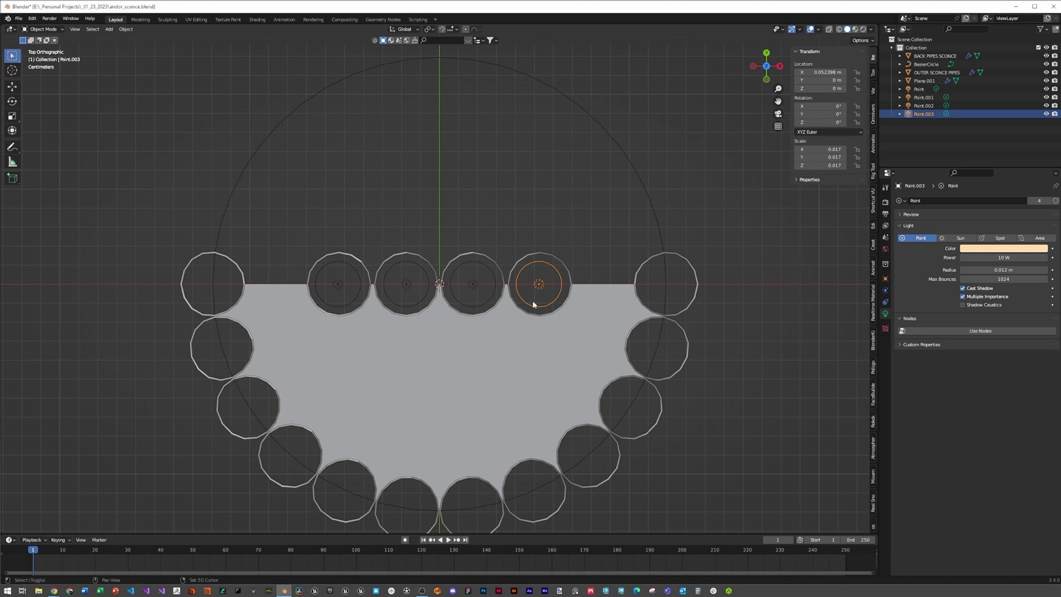
{"action": "key", "text": "shift+d"}
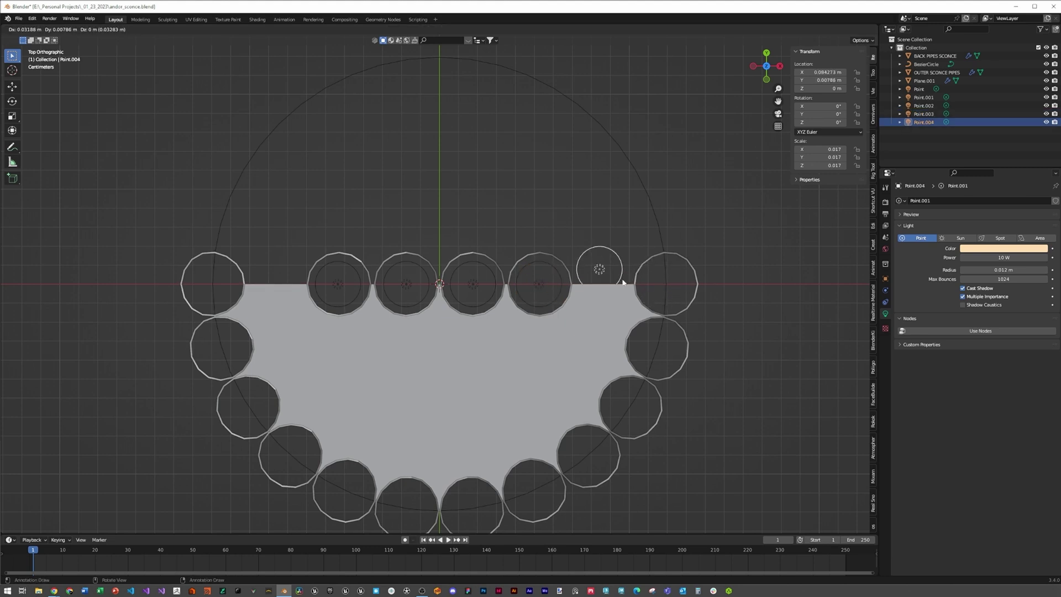
{"action": "key", "text": "Escape"}
{"action": "key", "text": "ctrl+z"}
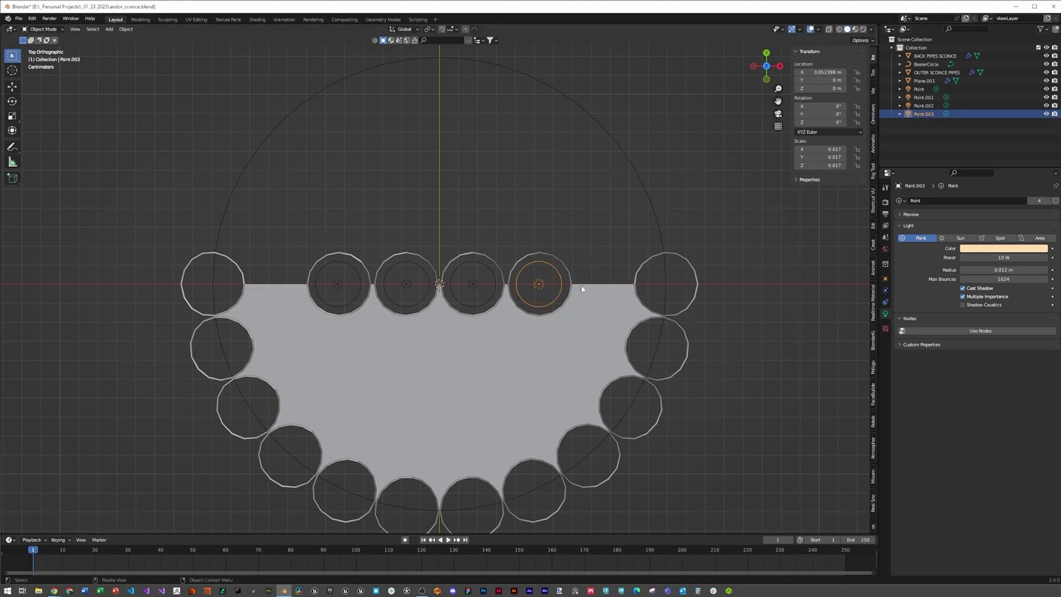
{"action": "key", "text": "shift+d"}
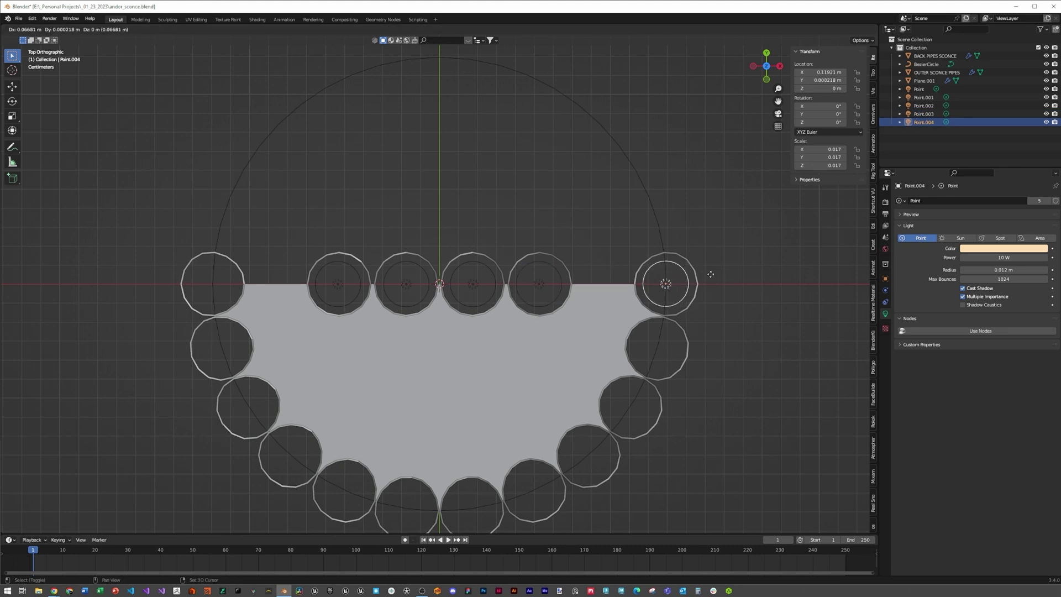
{"action": "left_click", "coordinate": [716, 273]}
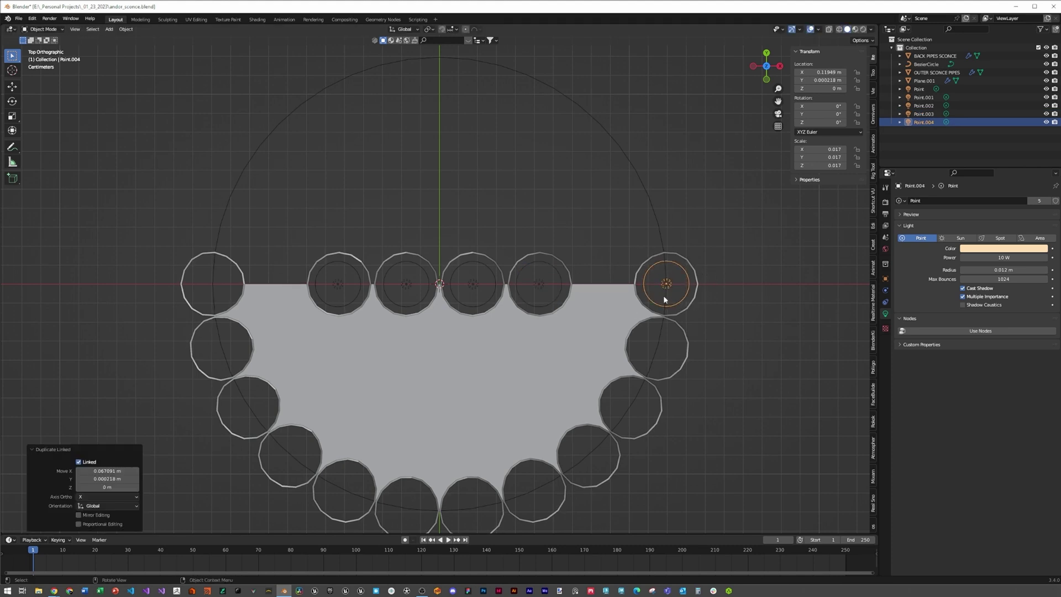
- Set the pivot to the 3D Cursor and rotate a linked light copy into the next pipe down
{"action": "left_click", "coordinate": [430, 29]}
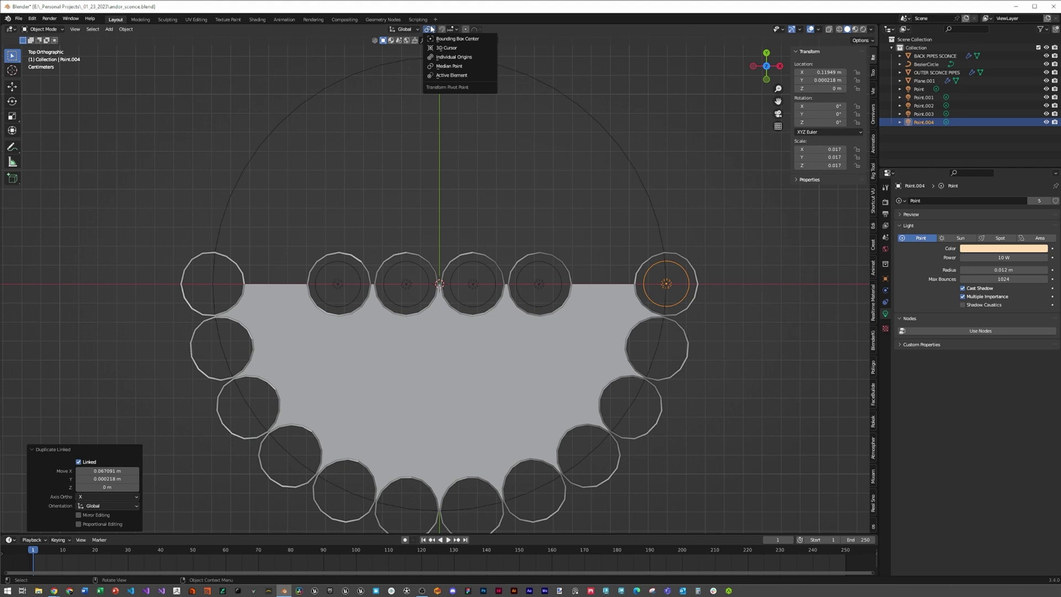
{"action": "left_click", "coordinate": [449, 57]}
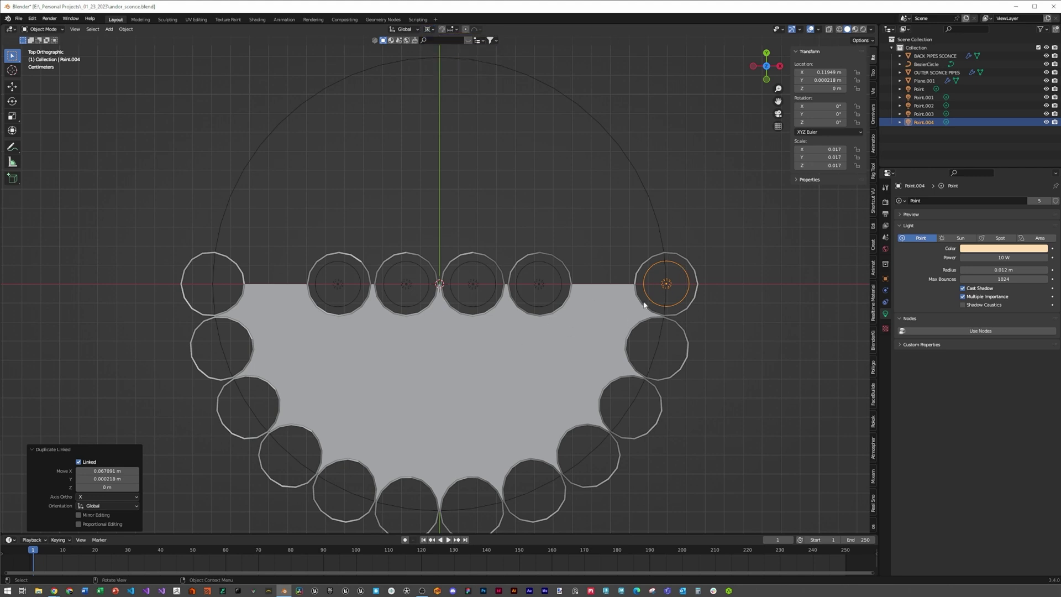
{"action": "key", "text": "alt+d"}
{"action": "key", "text": "r"}
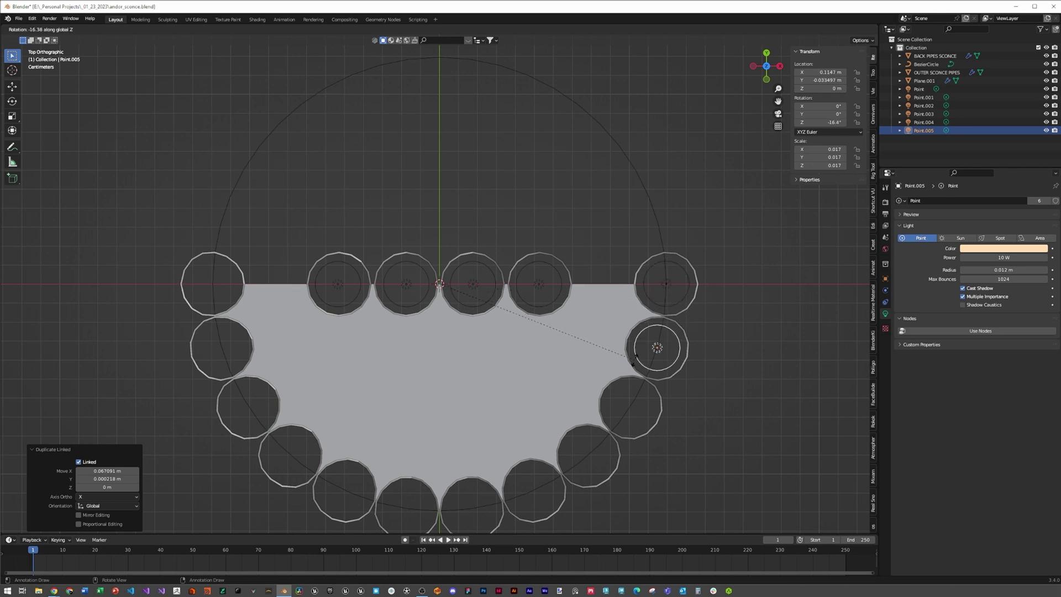
{"action": "left_click", "coordinate": [633, 362]}
- Rotate linked copies of the selected light pairs into the lower right pipes
{"action": "left_click", "coordinate": [681, 297], "text": "shift"}
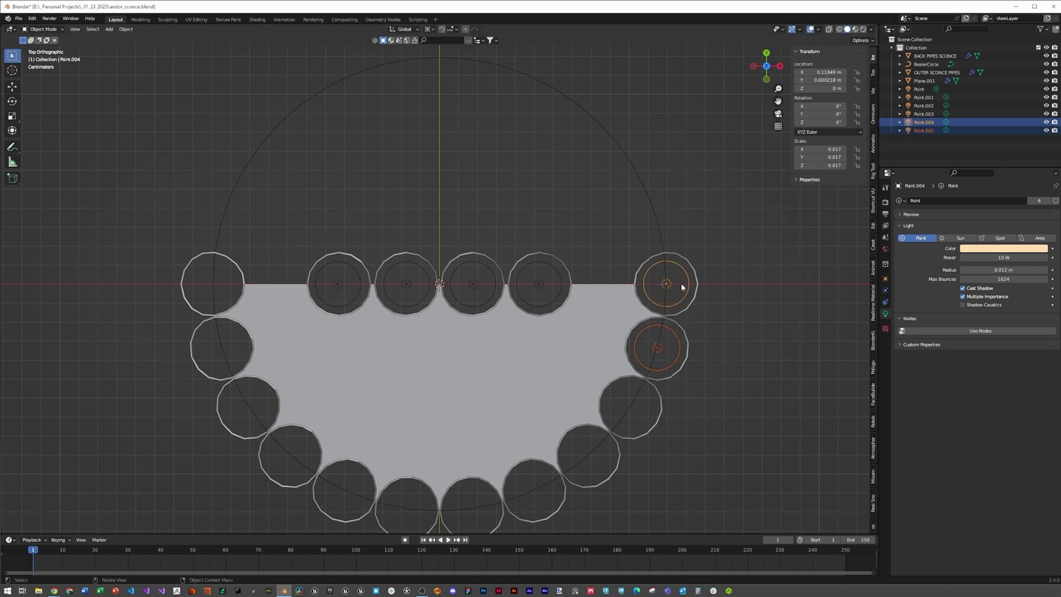
{"action": "key", "text": "alt+d"}
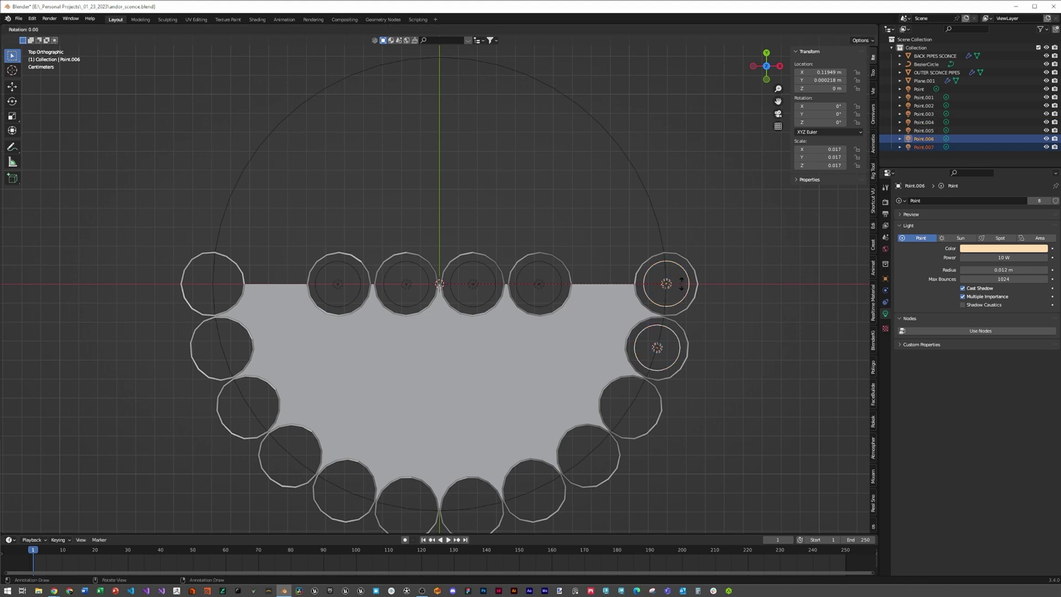
{"action": "key", "text": "r"}
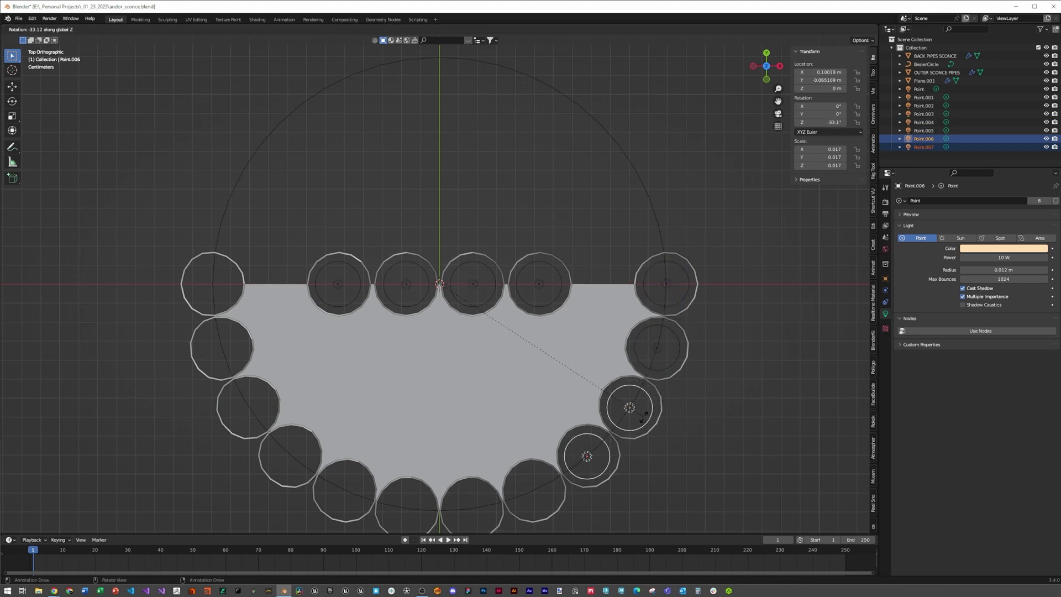
{"action": "left_click", "coordinate": [653, 425]}
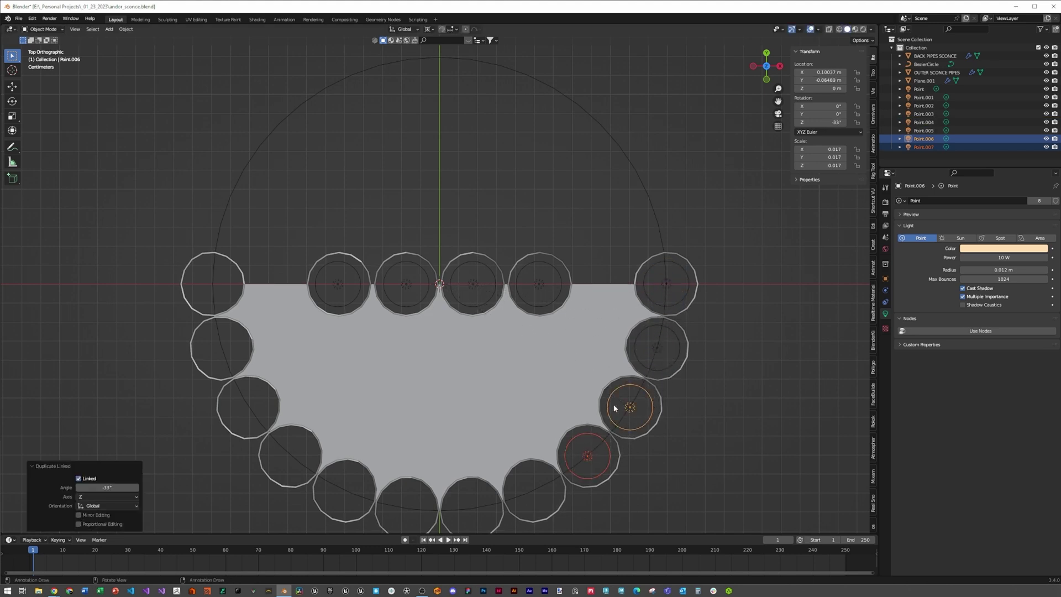
{"action": "key", "text": "alt+d"}
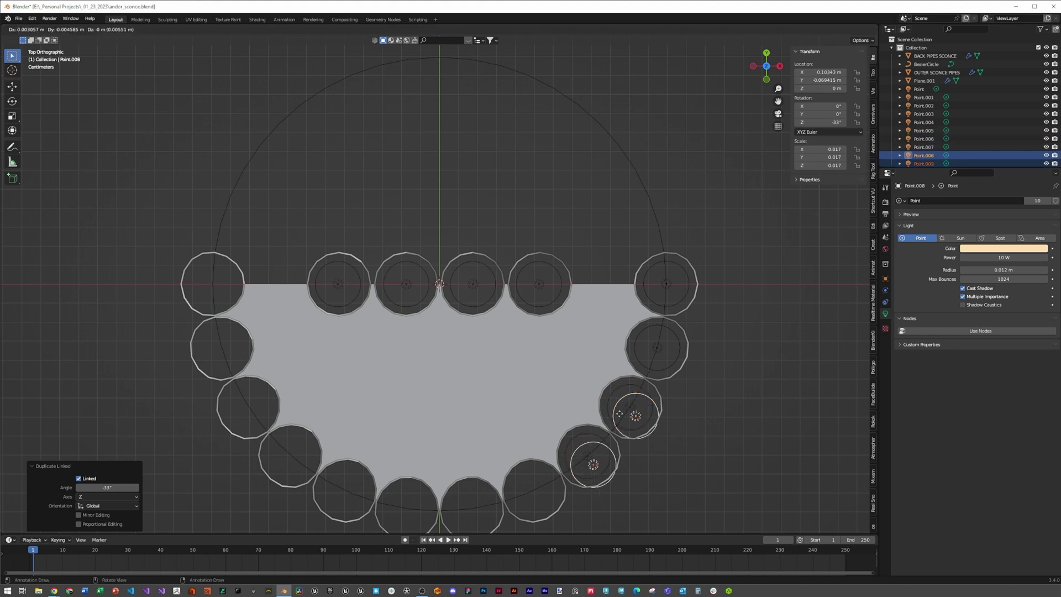
{"action": "key", "text": "r"}
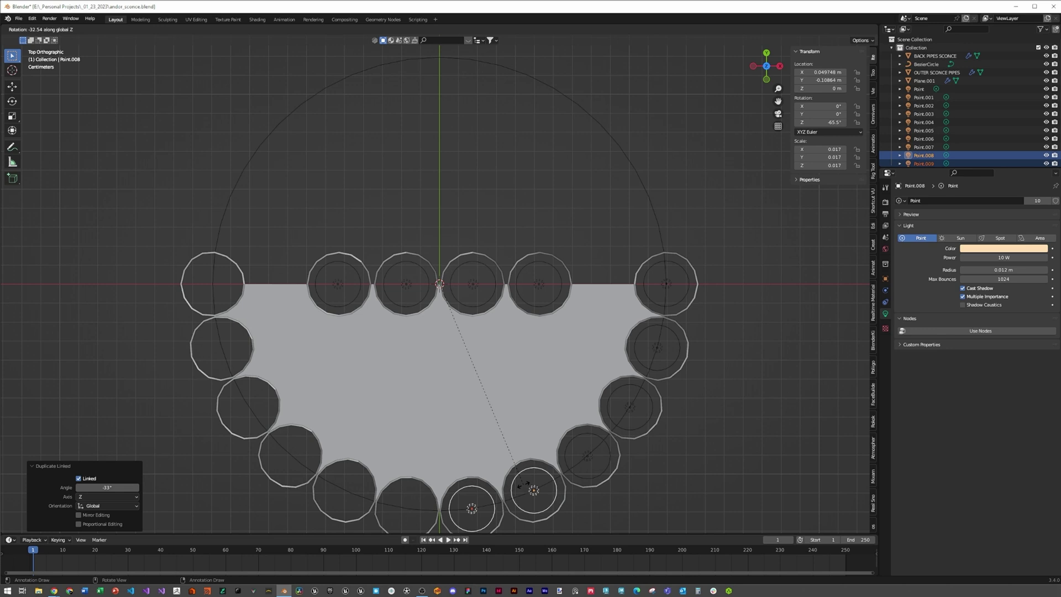
{"action": "left_click", "coordinate": [523, 487]}
- Select the right-side lights and rotate duplicates around Z into the left-side pipes
{"action": "left_click", "coordinate": [607, 474], "text": "shift"}
{"action": "left_click", "coordinate": [638, 424], "text": "shift"}
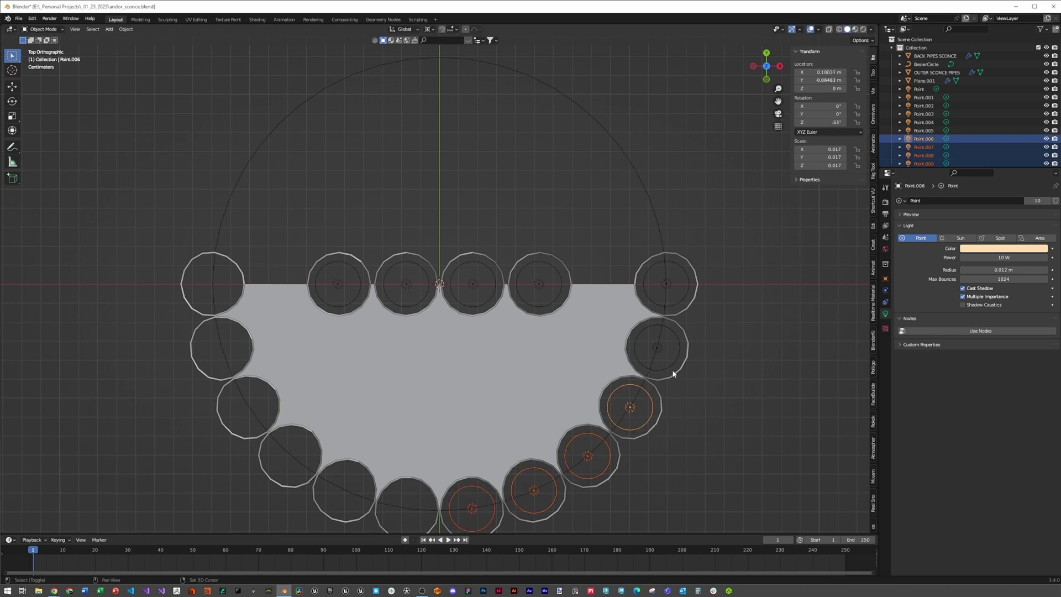
{"action": "left_click", "coordinate": [674, 366], "text": "shift"}
{"action": "left_click", "coordinate": [691, 286], "text": "shift"}
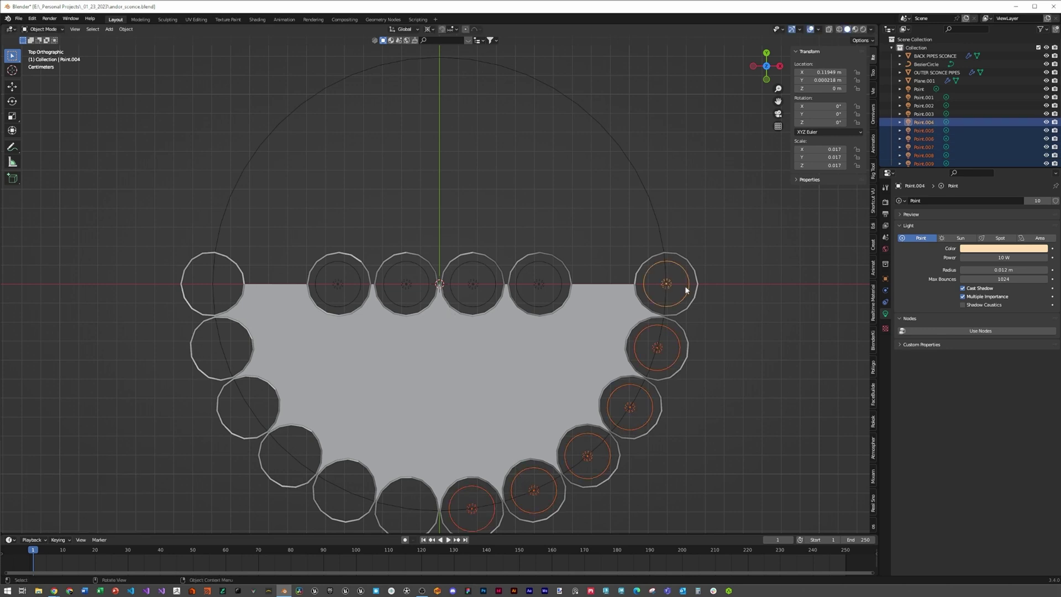
{"action": "key", "text": "r"}
{"action": "key", "text": "z"}
{"action": "right_click", "coordinate": [674, 312]}
{"action": "key", "text": "shift+d"}
{"action": "key", "text": "r"}
{"action": "key", "text": "z"}
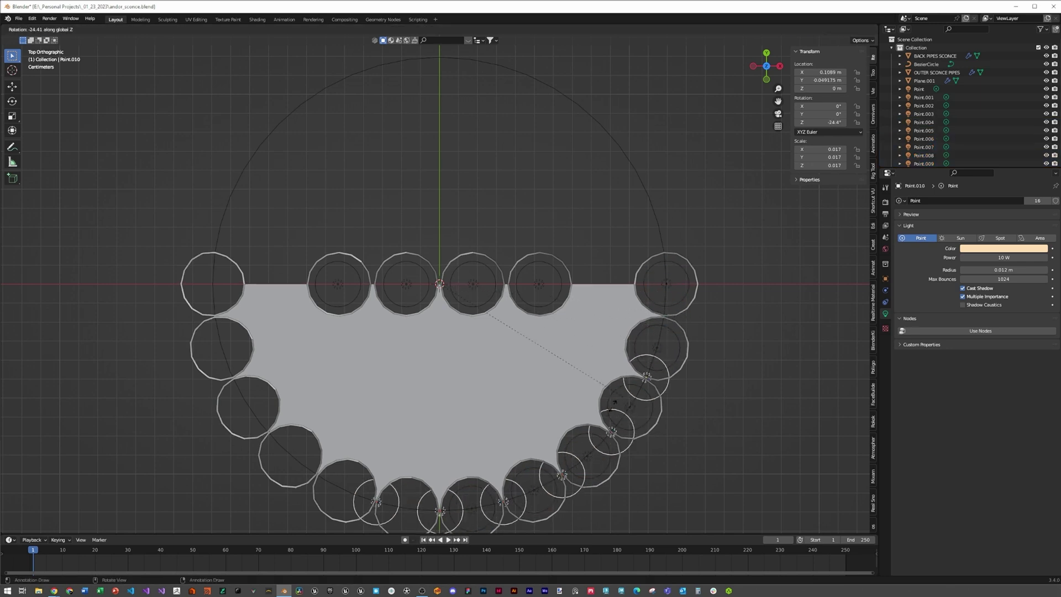
{"action": "left_click", "coordinate": [389, 463]}
{"action": "scroll", "coordinate": [389, 462], "scroll_direction": "down", "scroll_amount": 2}
- Set the viewport Clip Start to 0.01 m in the sidebar View tab
{"action": "middle_click_drag", "start_coordinate": [398, 442], "coordinate": [403, 357]}
{"action": "scroll", "coordinate": [413, 281], "scroll_direction": "up", "scroll_amount": 3}
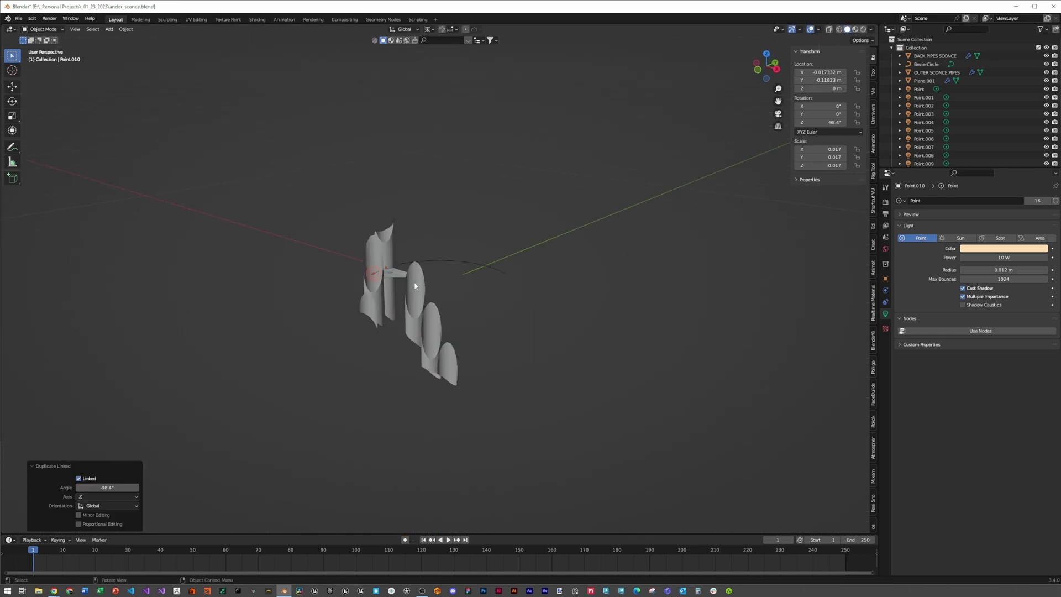
{"action": "scroll", "coordinate": [413, 281], "scroll_direction": "down", "scroll_amount": 3}
{"action": "scroll", "coordinate": [488, 307], "scroll_direction": "up", "scroll_amount": 3}
{"action": "scroll", "coordinate": [489, 311], "scroll_direction": "down", "scroll_amount": 3}
{"action": "middle_click_drag", "start_coordinate": [489, 311], "coordinate": [588, 315]}
{"action": "scroll", "coordinate": [588, 316], "scroll_direction": "up", "scroll_amount": 4}
{"action": "scroll", "coordinate": [587, 316], "scroll_direction": "down", "scroll_amount": 4}
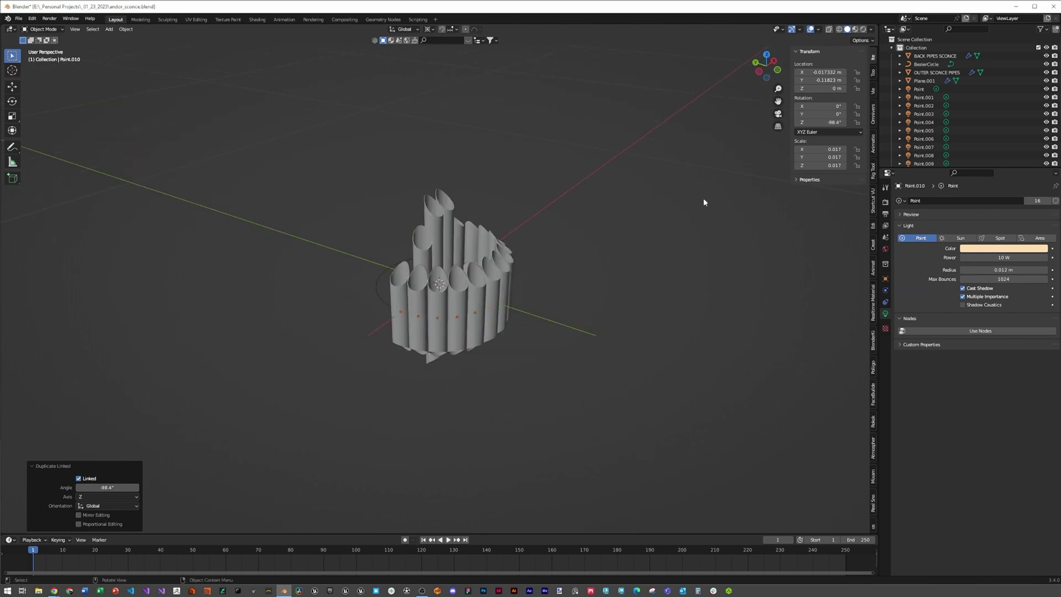
{"action": "left_click", "coordinate": [873, 91]}
{"action": "left_click", "coordinate": [843, 73]}
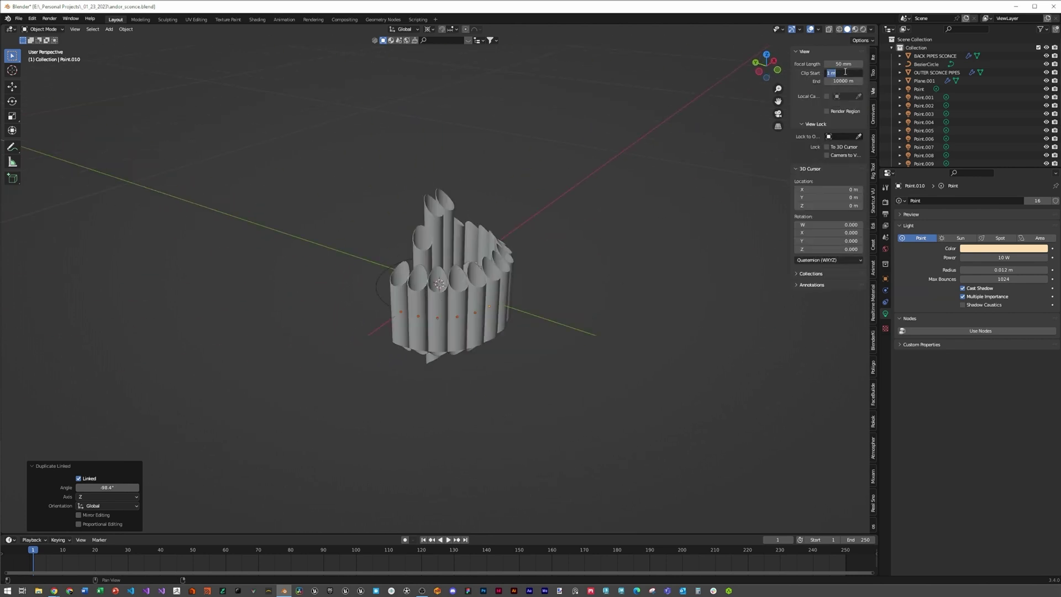
{"action": "type", "text": "0.01"}
{"action": "key", "text": "Return"}
- Select lights Point through Point.015 in the outliner
{"action": "scroll", "coordinate": [516, 256], "scroll_direction": "up", "scroll_amount": 6}
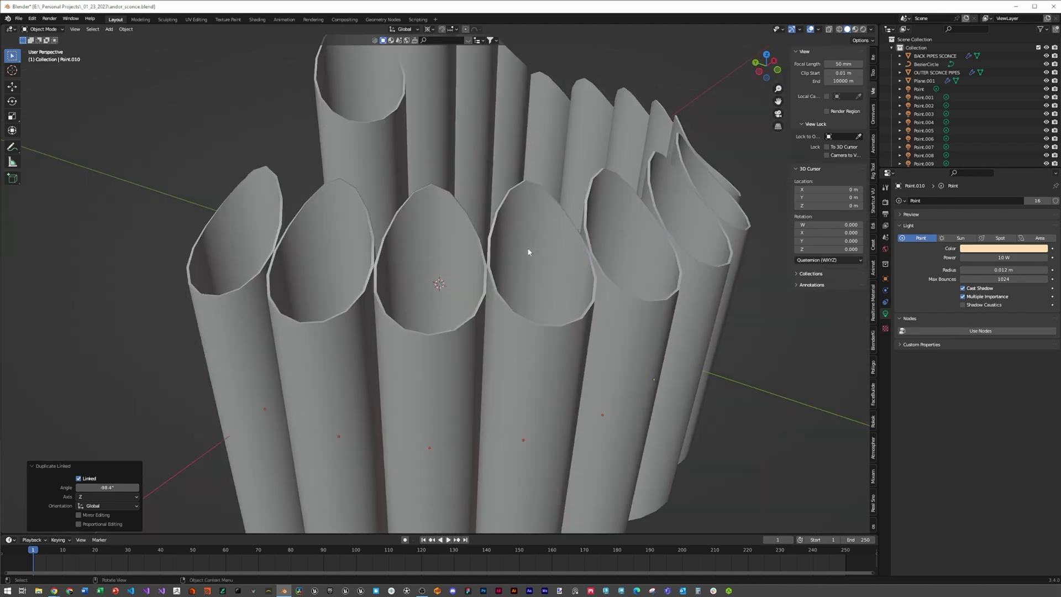
{"action": "middle_click_drag", "start_coordinate": [528, 252], "coordinate": [409, 250]}
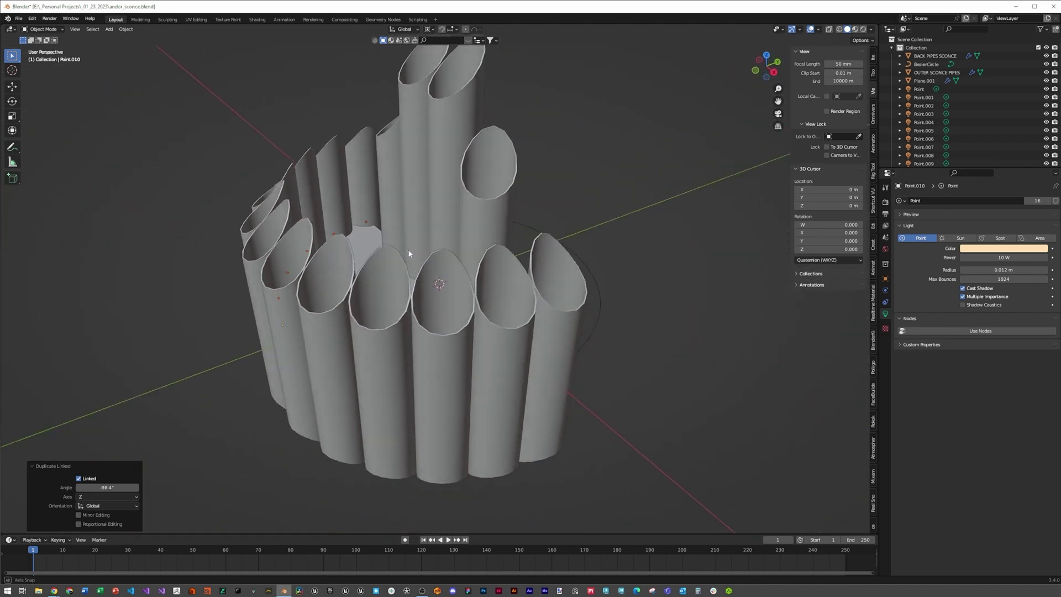
{"action": "scroll", "coordinate": [409, 251], "scroll_direction": "down", "scroll_amount": 3}
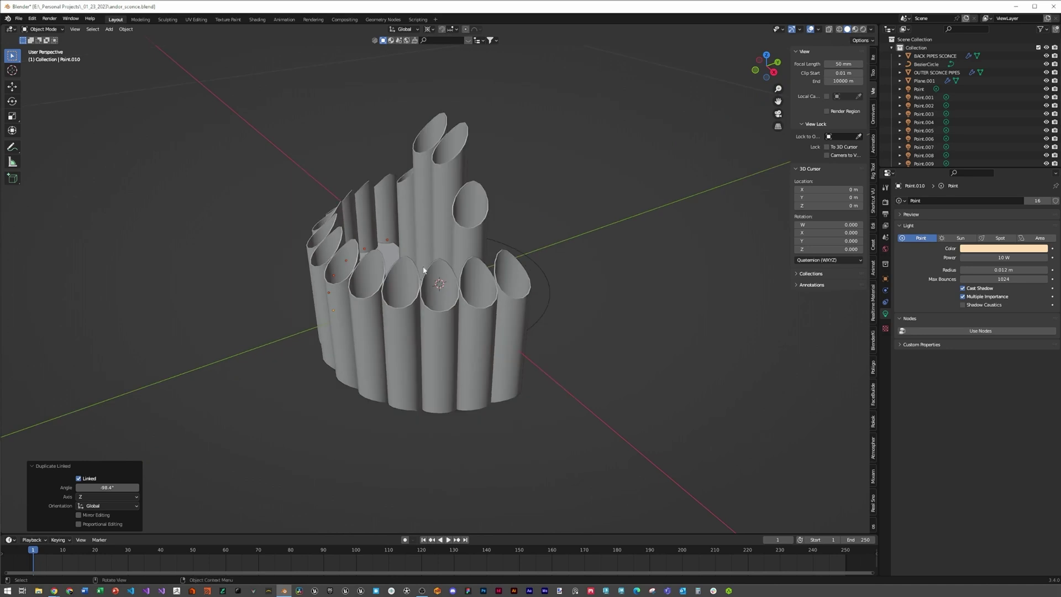
{"action": "left_click", "coordinate": [919, 89]}
{"action": "scroll", "coordinate": [929, 111], "scroll_direction": "down", "scroll_amount": 3}
{"action": "left_click", "coordinate": [931, 159], "text": "shift"}
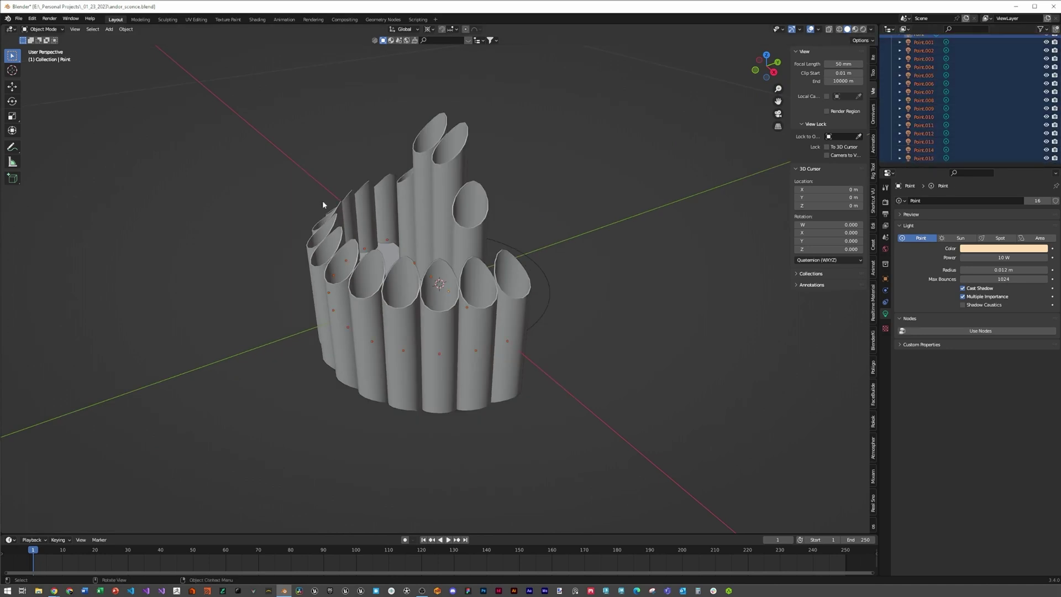
- Raise the selected lights about 0.059 m along Z into the pipe tops
{"action": "middle_click_drag", "start_coordinate": [491, 166], "coordinate": [555, 168]}
{"action": "key", "text": "g"}
{"action": "key", "text": "z"}
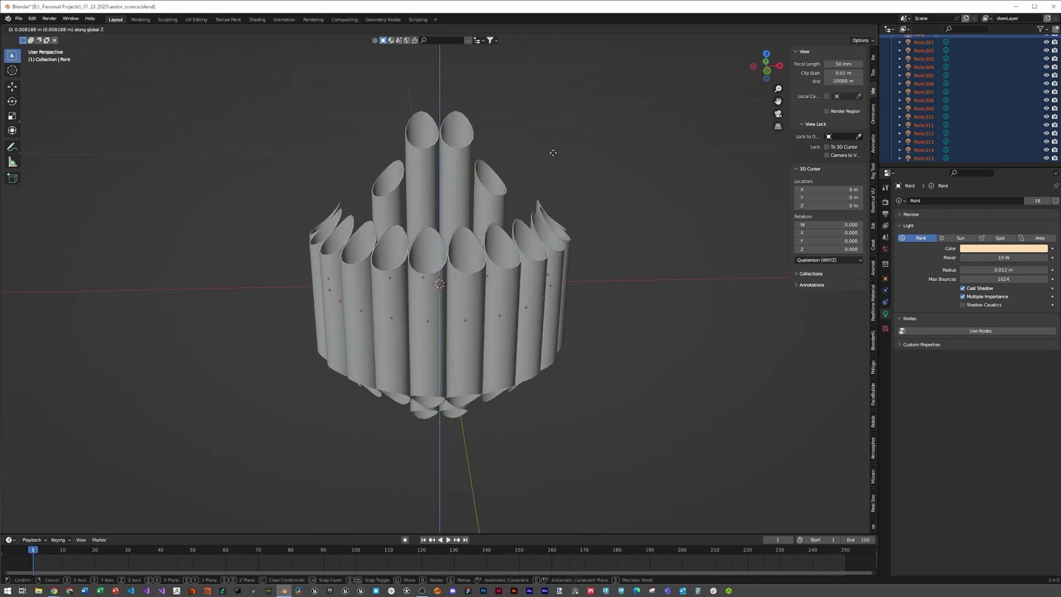
{"action": "left_click", "coordinate": [550, 109]}
- Select the four back-pipe lights (Point to Point.003) and raise them along Z
{"action": "middle_click_drag", "start_coordinate": [540, 214], "coordinate": [581, 180]}
{"action": "middle_click_drag", "start_coordinate": [453, 210], "coordinate": [473, 302]}
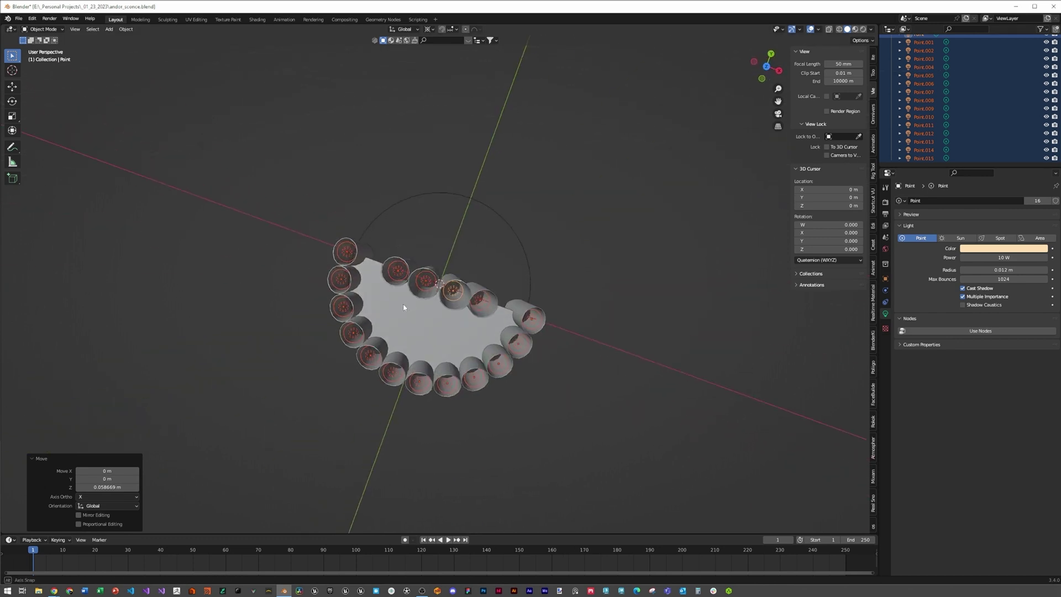
{"action": "left_click", "coordinate": [474, 305]}
{"action": "left_click", "coordinate": [440, 289], "text": "shift"}
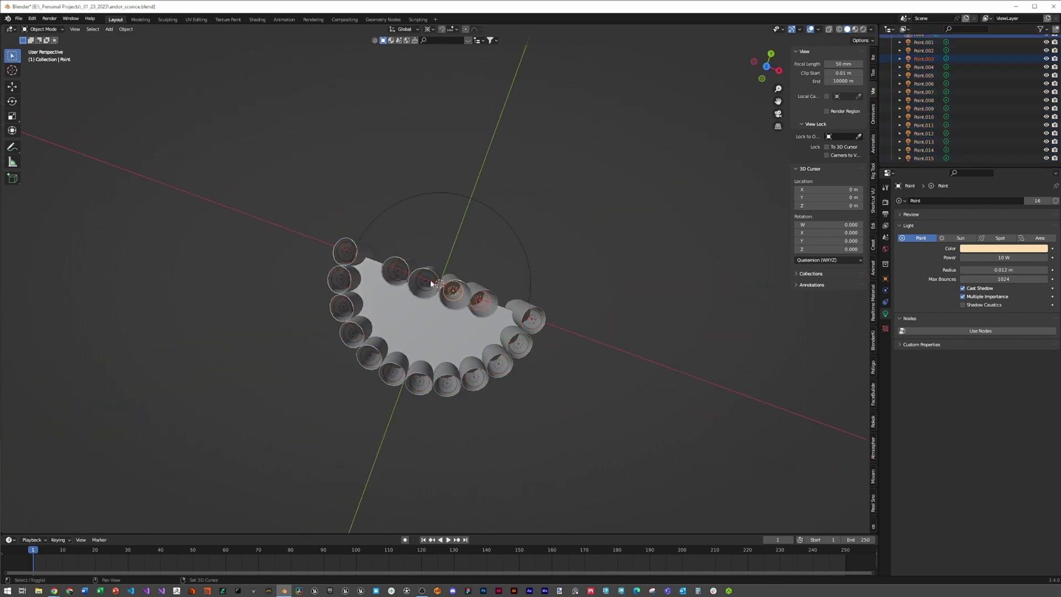
{"action": "left_click", "coordinate": [424, 281], "text": "shift"}
{"action": "left_click", "coordinate": [397, 272], "text": "shift"}
{"action": "middle_click_drag", "start_coordinate": [397, 271], "coordinate": [498, 245]}
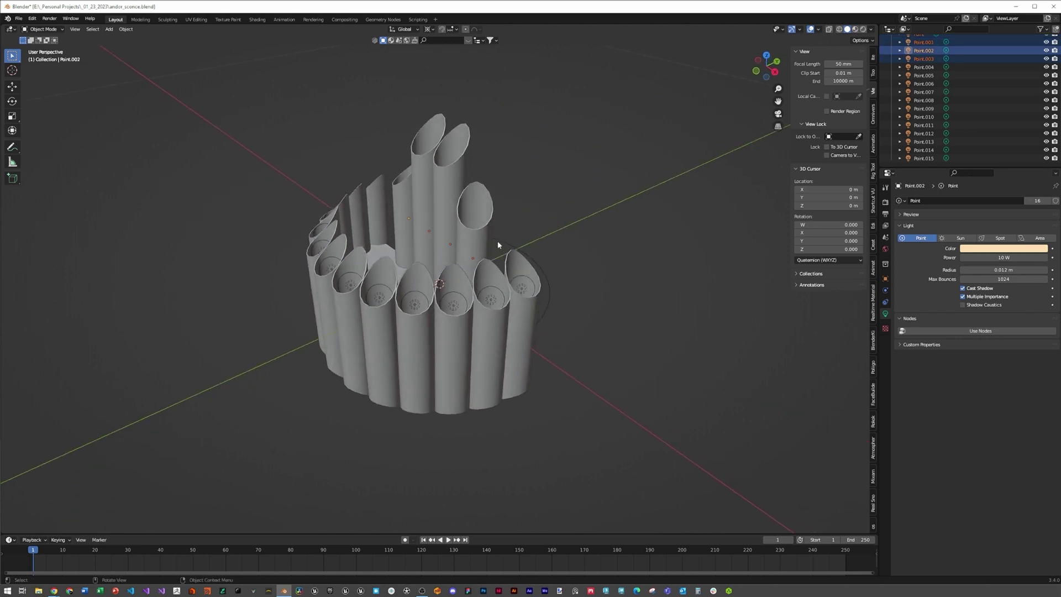
{"action": "key", "text": "g"}
{"action": "key", "text": "z"}
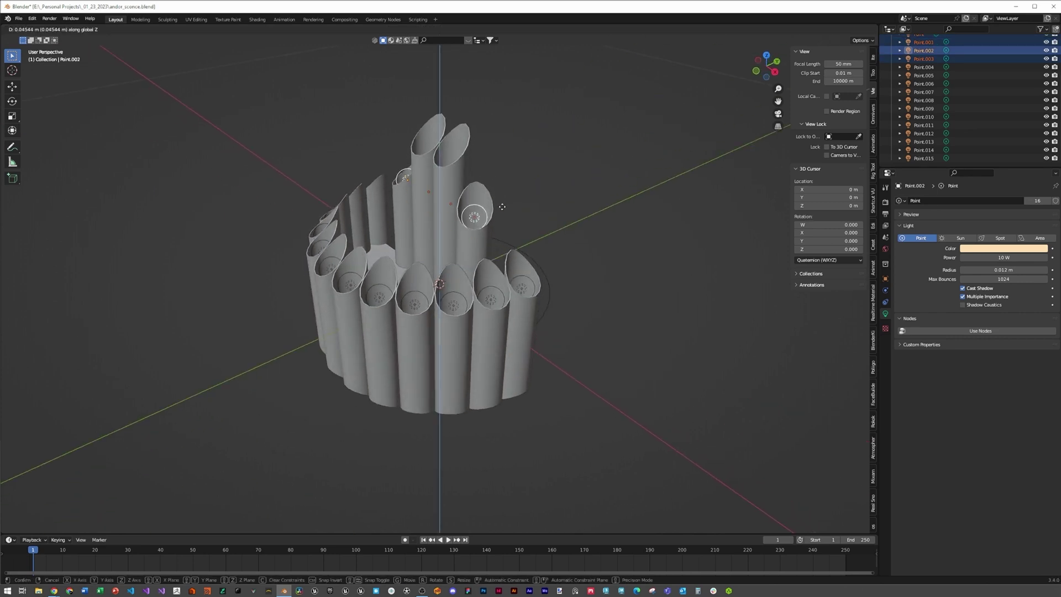
{"action": "left_click", "coordinate": [502, 206]}
- Adjust one light's height along Z to sit in its tube top
{"action": "middle_click_drag", "start_coordinate": [486, 208], "coordinate": [496, 257]}
{"action": "left_click", "coordinate": [449, 272]}
{"action": "key", "text": "g"}
{"action": "key", "text": "z"}
{"action": "left_click", "coordinate": [474, 252]}
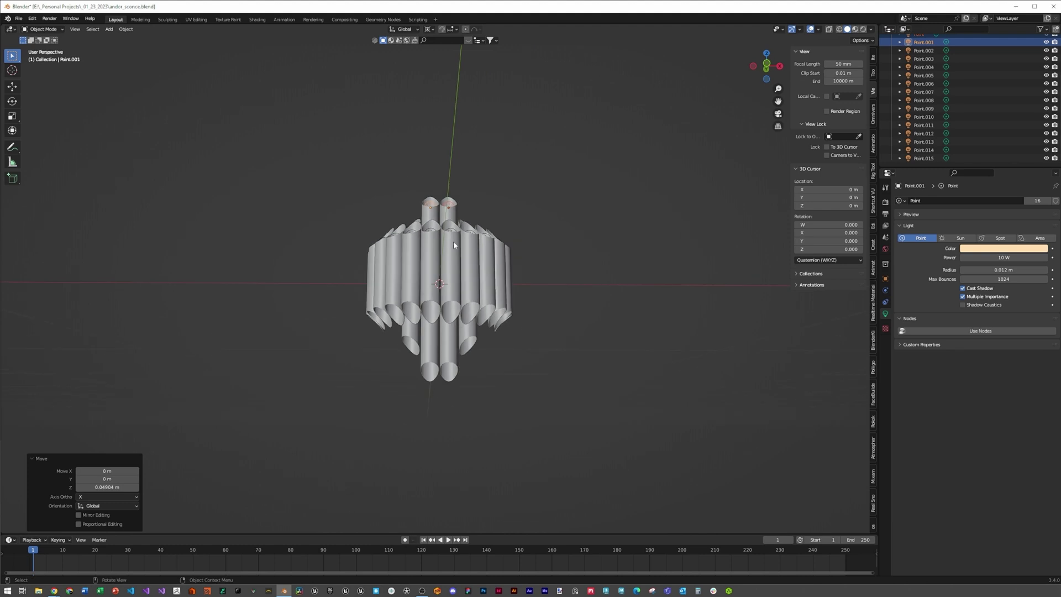
- Select all sixteen lights, Point through Point.015, and make linked duplicates
{"action": "left_click", "coordinate": [924, 158], "text": "shift"}
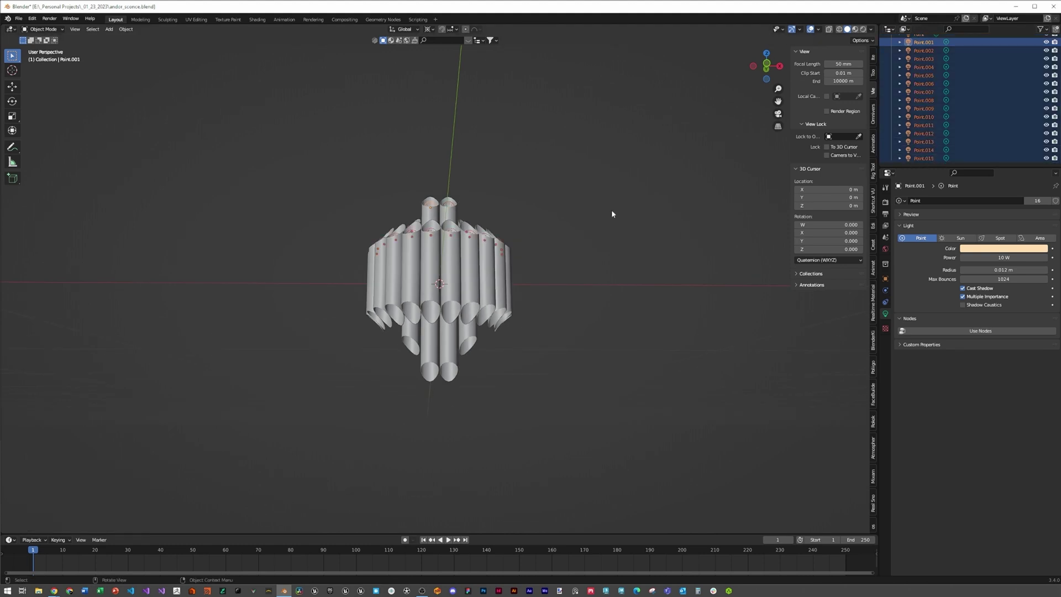
{"action": "middle_click_drag", "start_coordinate": [611, 210], "coordinate": [483, 220]}
{"action": "left_click", "coordinate": [449, 203], "text": "shift"}
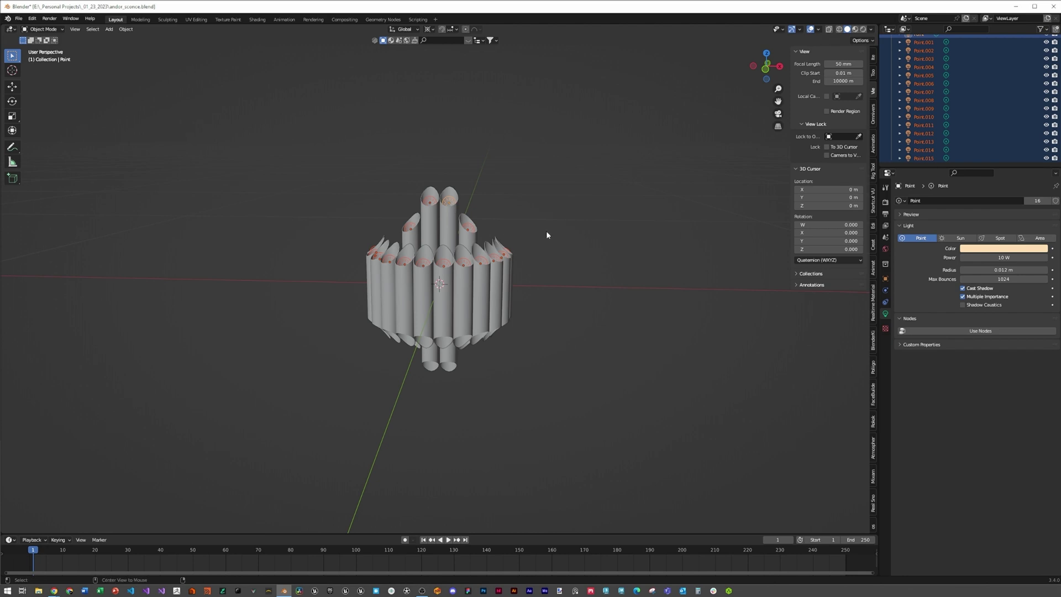
{"action": "key", "text": "alt+d"}
- Keep the duplicates in place and mirror them downward with a Z scale of -1
{"action": "right_click", "coordinate": [548, 202]}
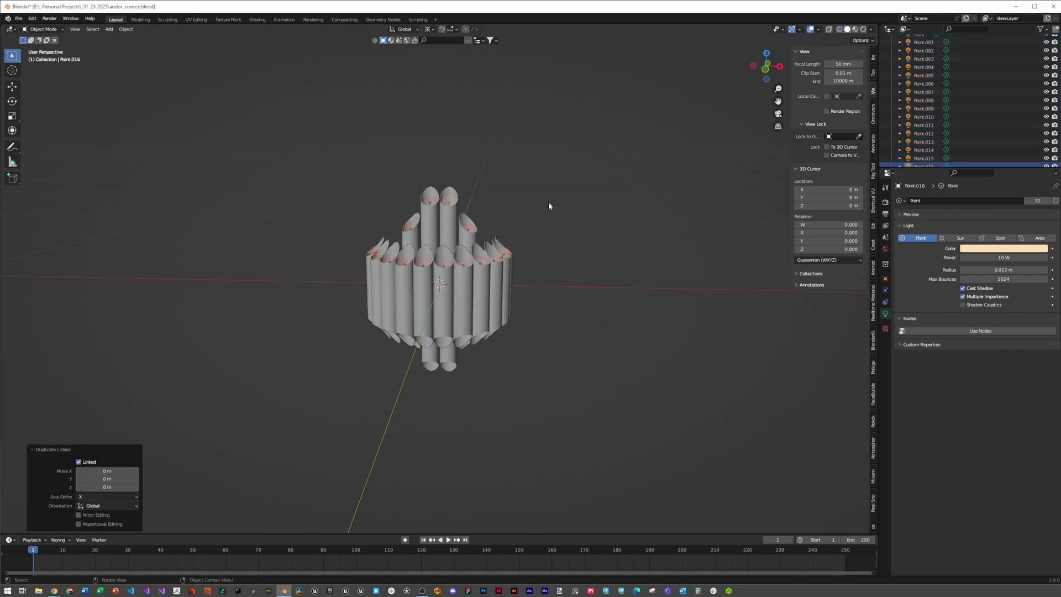
{"action": "key", "text": "s"}
{"action": "type", "text": "z"}
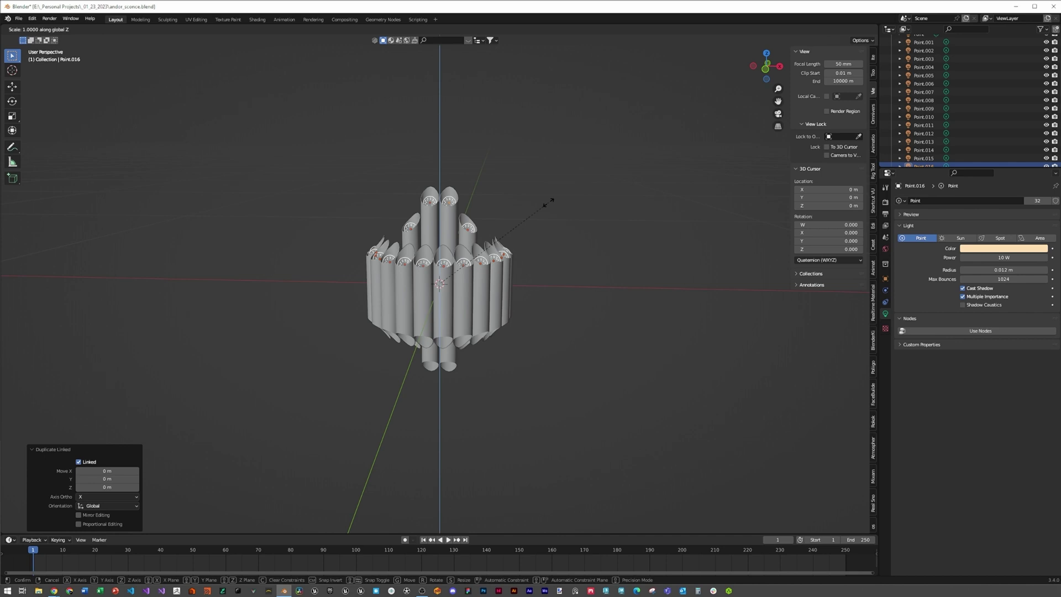
{"action": "type", "text": "-1"}
{"action": "key", "text": "Return"}
- Check the pivot setting, view the ring from above, and select Point.031 in the outliner
{"action": "middle_click_drag", "start_coordinate": [560, 257], "coordinate": [540, 284]}
{"action": "scroll", "coordinate": [545, 309], "scroll_direction": "up", "scroll_amount": 4}
{"action": "middle_click_drag", "start_coordinate": [547, 336], "coordinate": [429, 15]}
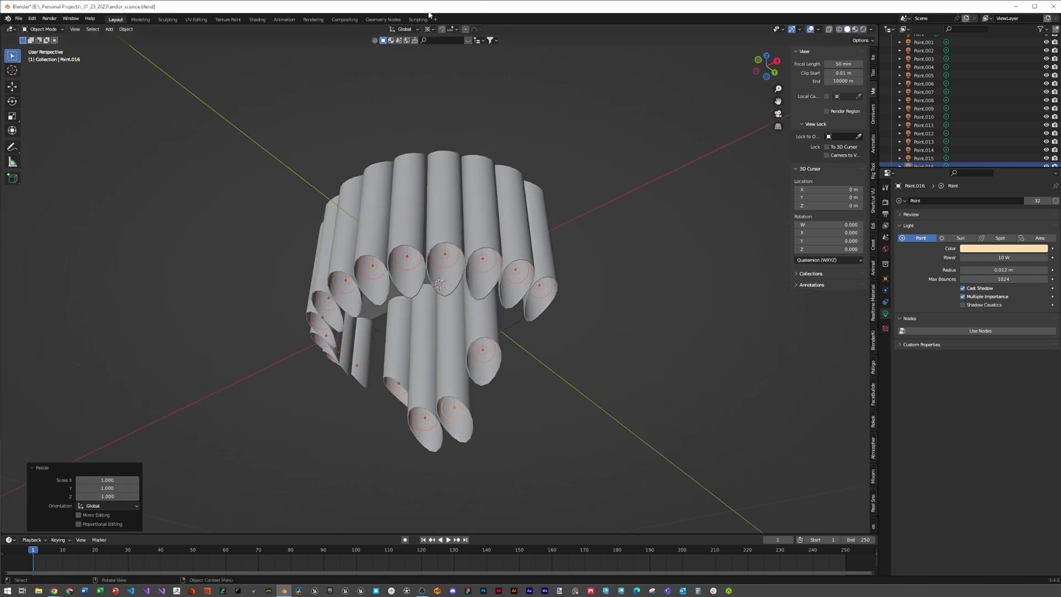
{"action": "left_click", "coordinate": [434, 30]}
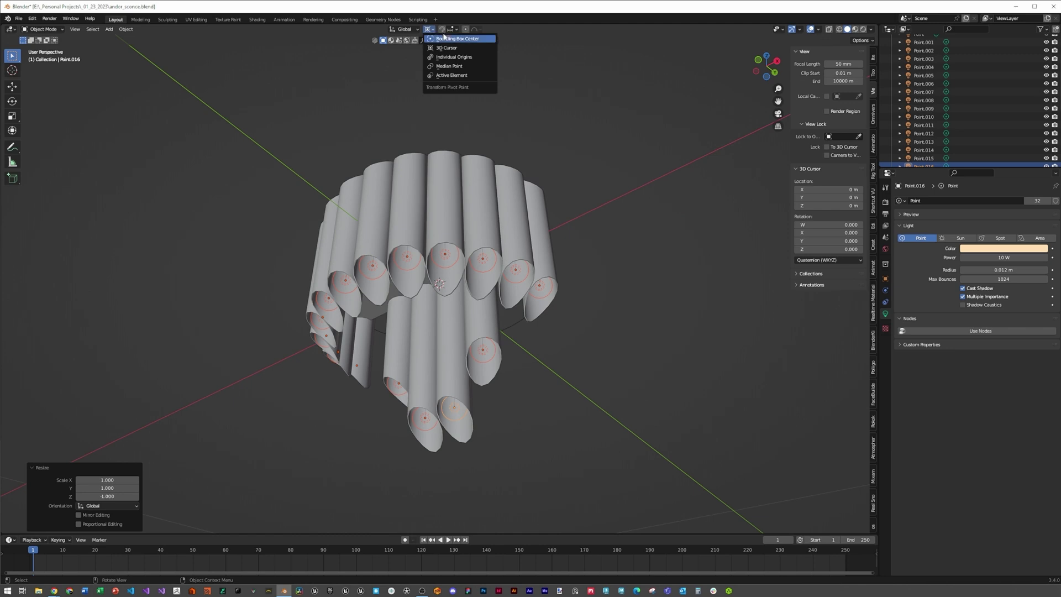
{"action": "left_click", "coordinate": [671, 230]}
{"action": "middle_click_drag", "start_coordinate": [513, 255], "coordinate": [888, 158]}
{"action": "scroll", "coordinate": [888, 159], "scroll_direction": "down", "scroll_amount": 5}
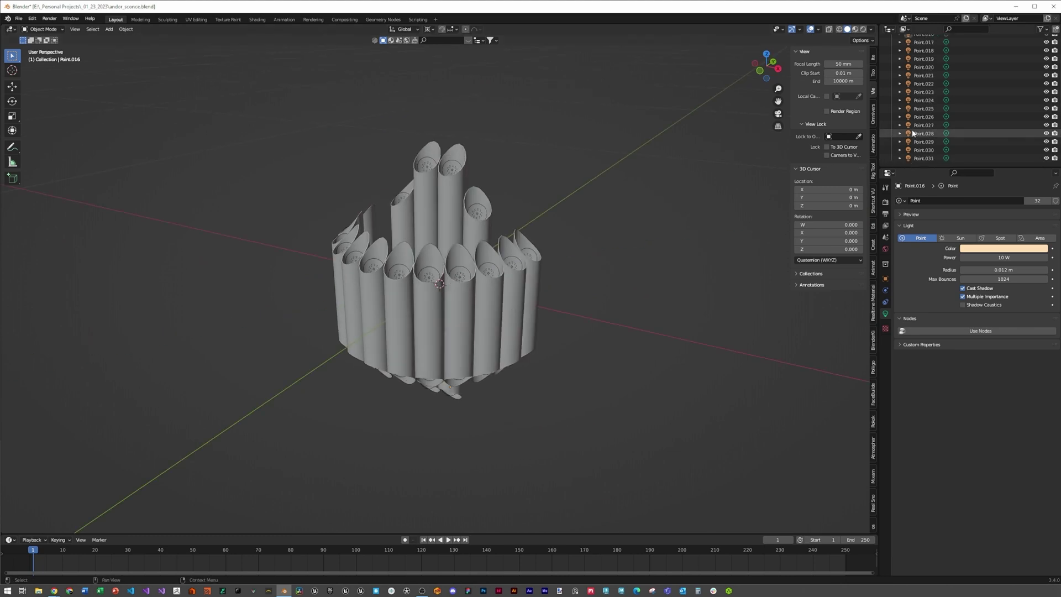
{"action": "left_click", "coordinate": [924, 159]}
- Parent the point lights Point to Point.031 to BACK PIPES SCONCE
{"action": "scroll", "coordinate": [924, 158], "scroll_direction": "up", "scroll_amount": 7}
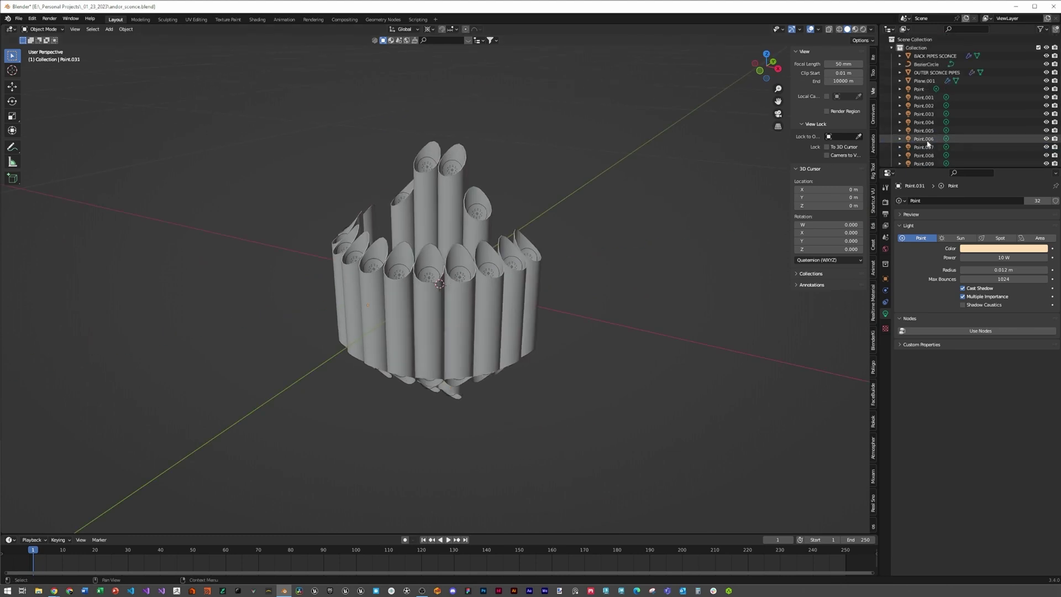
{"action": "left_click", "coordinate": [919, 89], "text": "shift"}
{"action": "left_click", "coordinate": [457, 204], "text": "shift"}
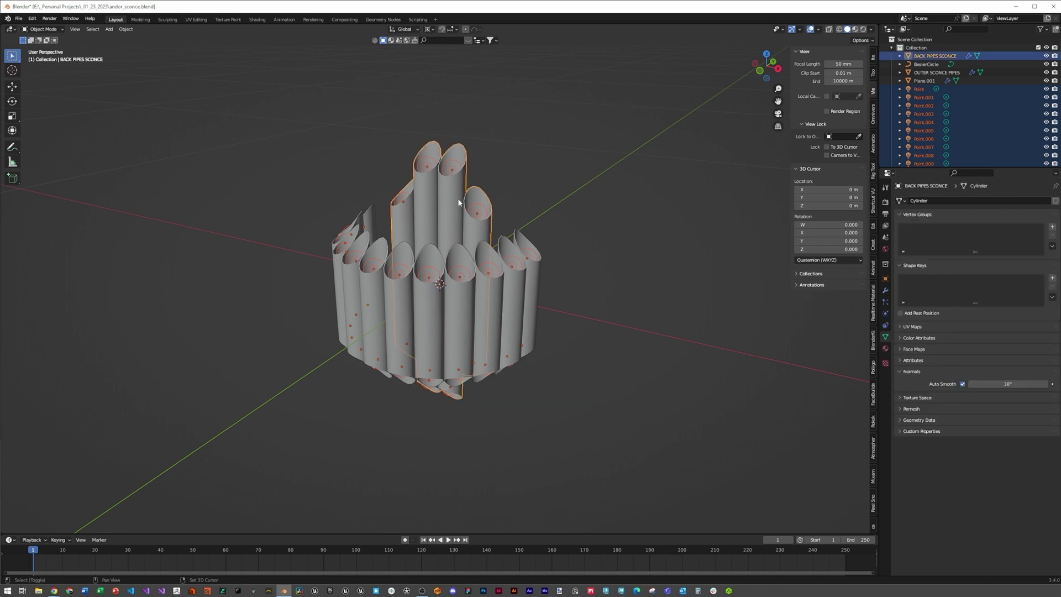
{"action": "key", "text": "ctrl+p"}
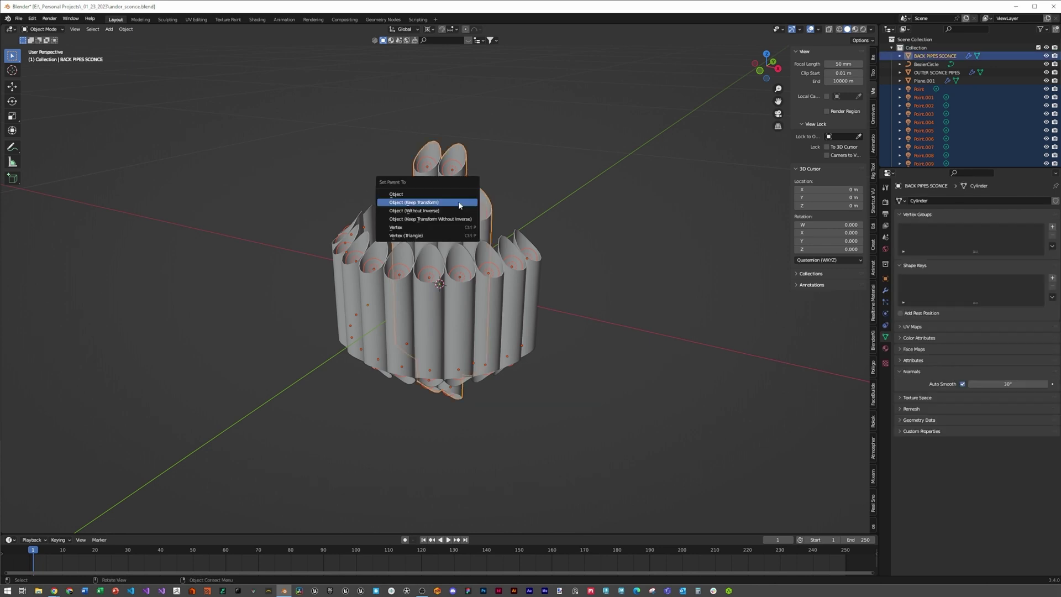
{"action": "left_click", "coordinate": [459, 204]}
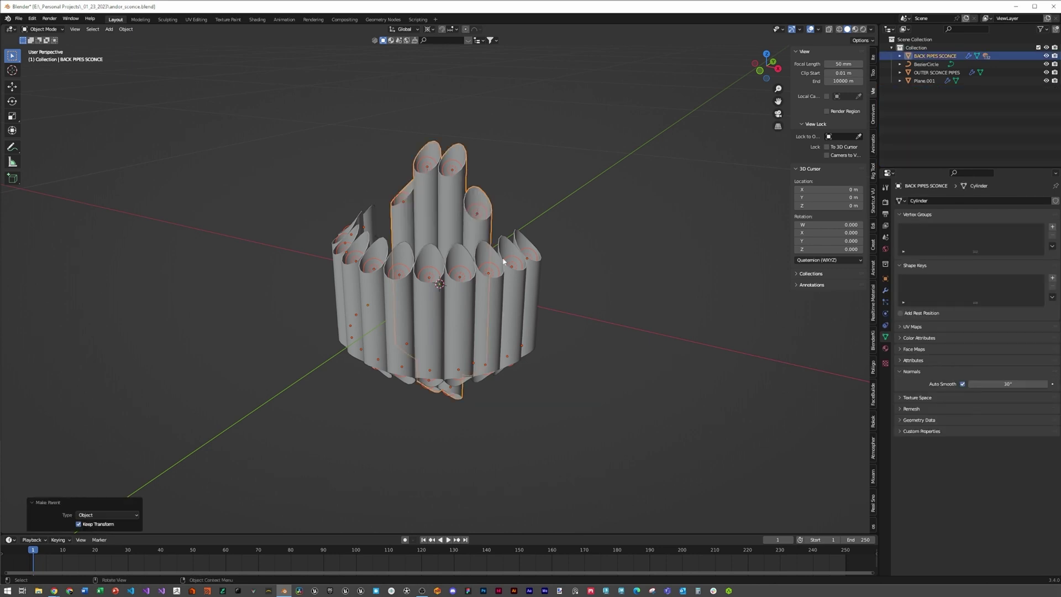
- Parent OUTER SCONCE PIPES and BezierCircle to BACK PIPES SCONCE, keeping their transforms
{"action": "left_click", "coordinate": [523, 306]}
{"action": "middle_click_drag", "start_coordinate": [611, 293], "coordinate": [520, 321]}
{"action": "left_click", "coordinate": [517, 332], "text": "shift"}
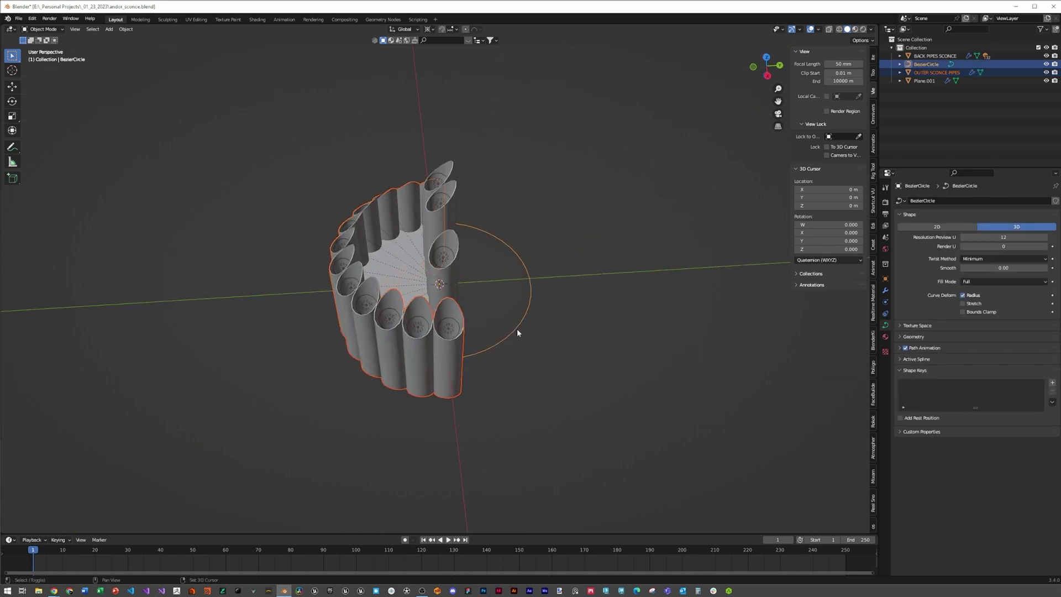
{"action": "left_click", "coordinate": [454, 214], "text": "shift"}
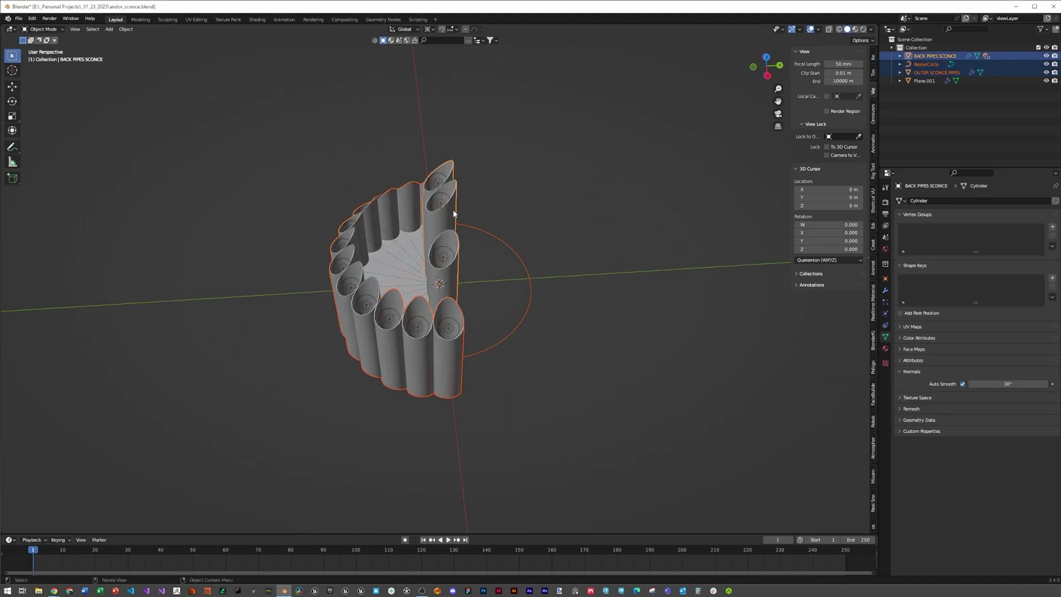
{"action": "key", "text": "ctrl+p"}
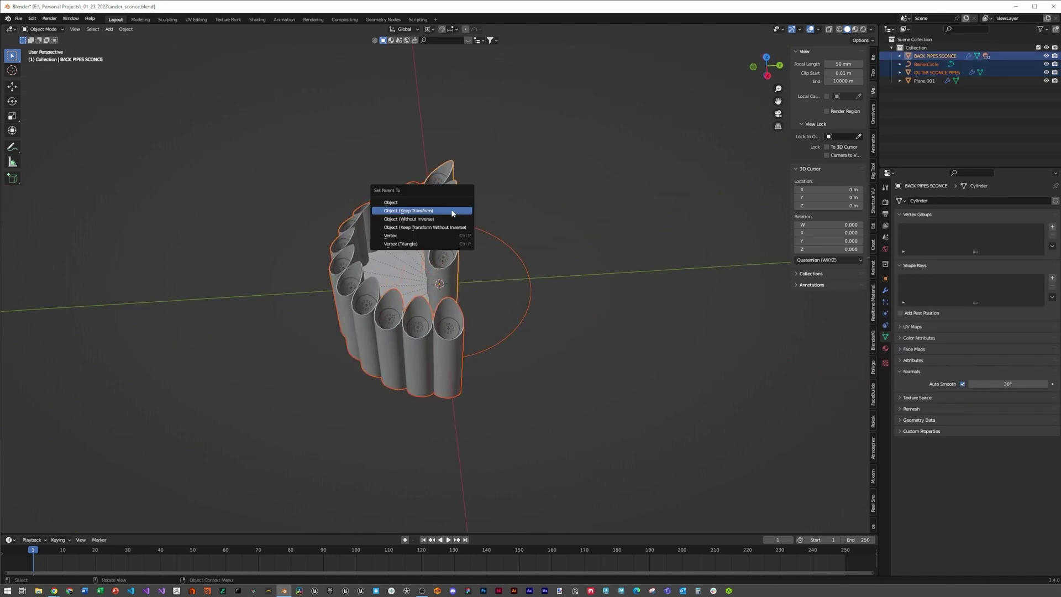
{"action": "left_click", "coordinate": [452, 211]}
- Test-move the back pipes to check which parts follow, then cancel
{"action": "middle_click_drag", "start_coordinate": [410, 206], "coordinate": [472, 190]}
{"action": "left_click", "coordinate": [472, 189]}
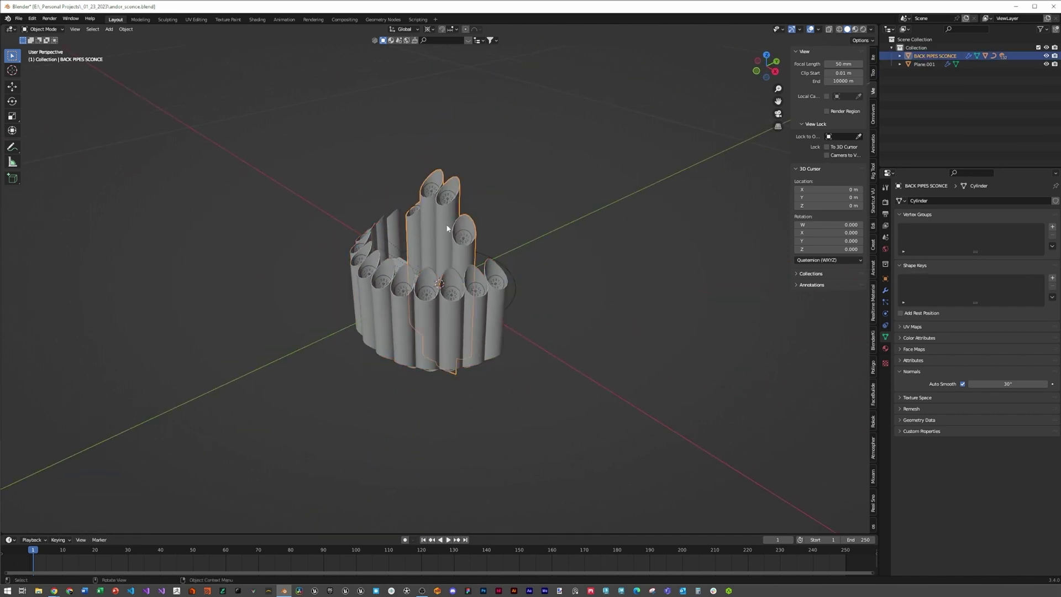
{"action": "key", "text": "g"}
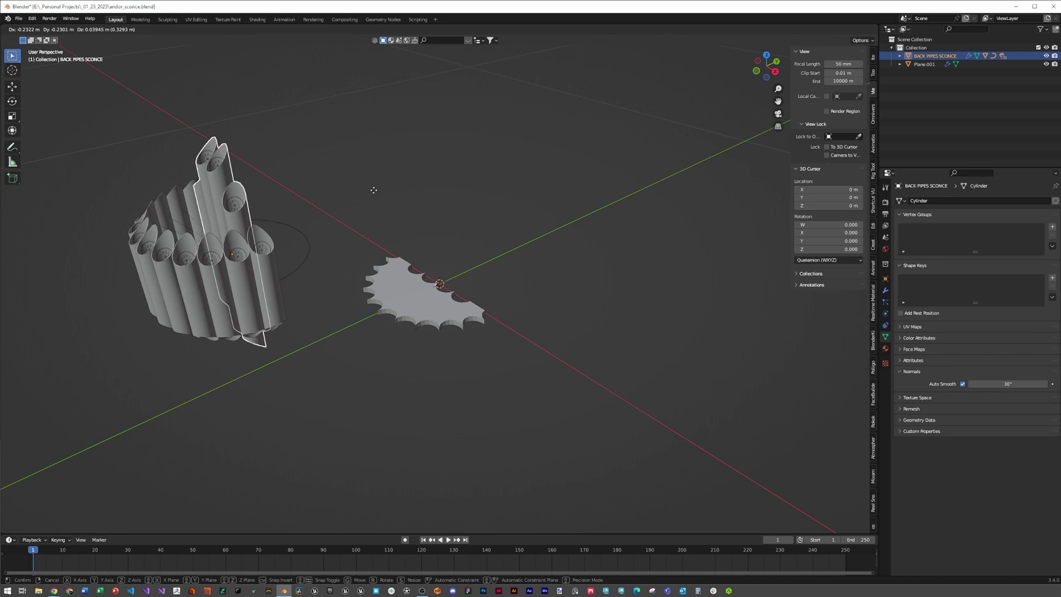
{"action": "right_click", "coordinate": [379, 193]}
- Parent the gear-shaped Plane.001 to BACK PIPES SCONCE, keeping its position
{"action": "middle_click_drag", "start_coordinate": [387, 210], "coordinate": [458, 330]}
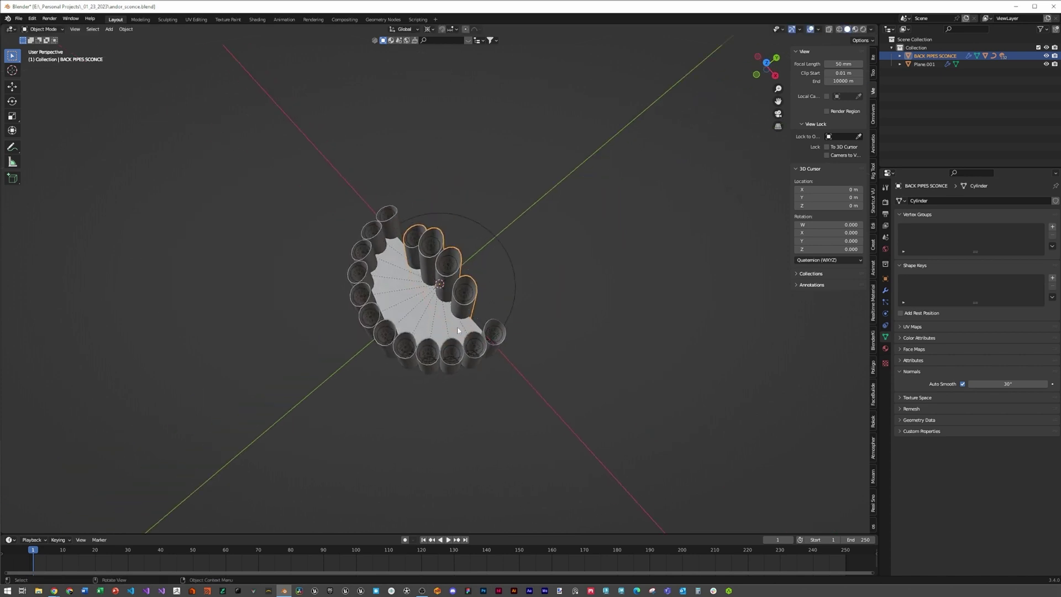
{"action": "left_click", "coordinate": [457, 330]}
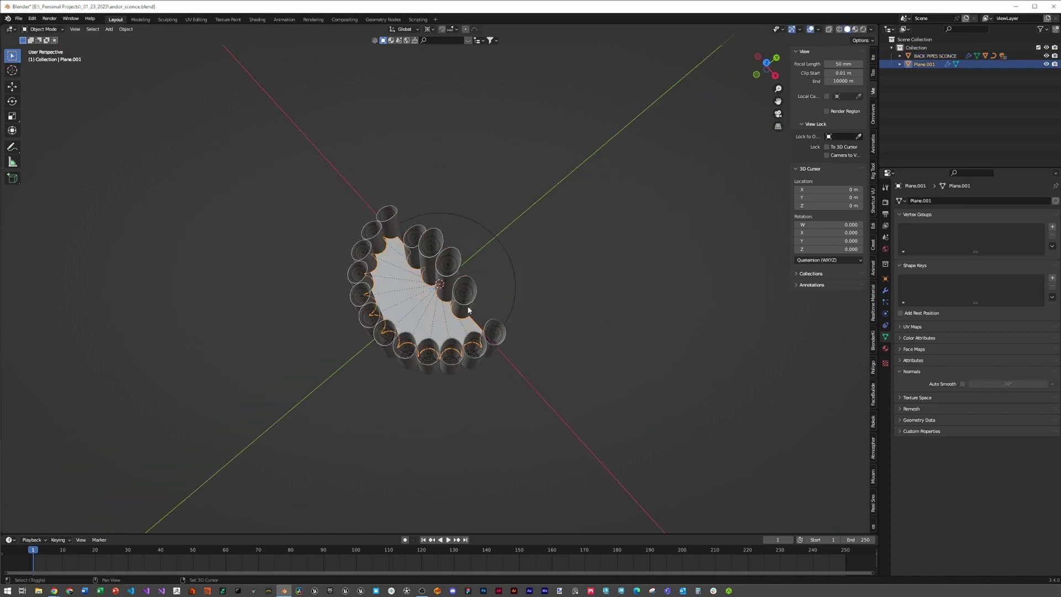
{"action": "left_click", "coordinate": [469, 306], "text": "shift"}
{"action": "key", "text": "ctrl+p"}
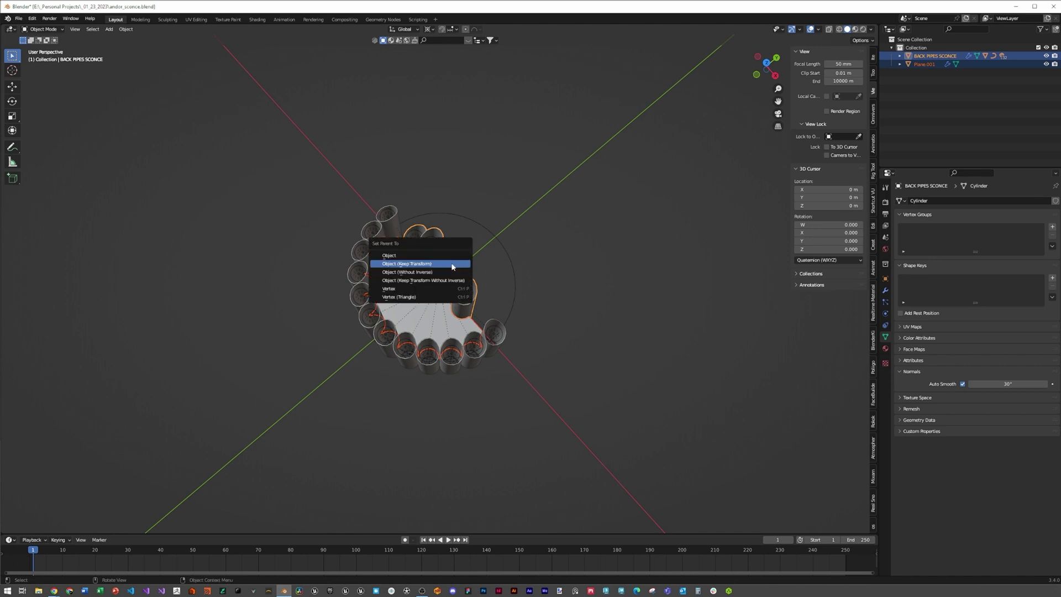
{"action": "left_click", "coordinate": [452, 267]}
- Test-move BACK PIPES SCONCE to confirm all parts move together, then cancel
{"action": "middle_click_drag", "start_coordinate": [484, 309], "coordinate": [645, 244]}
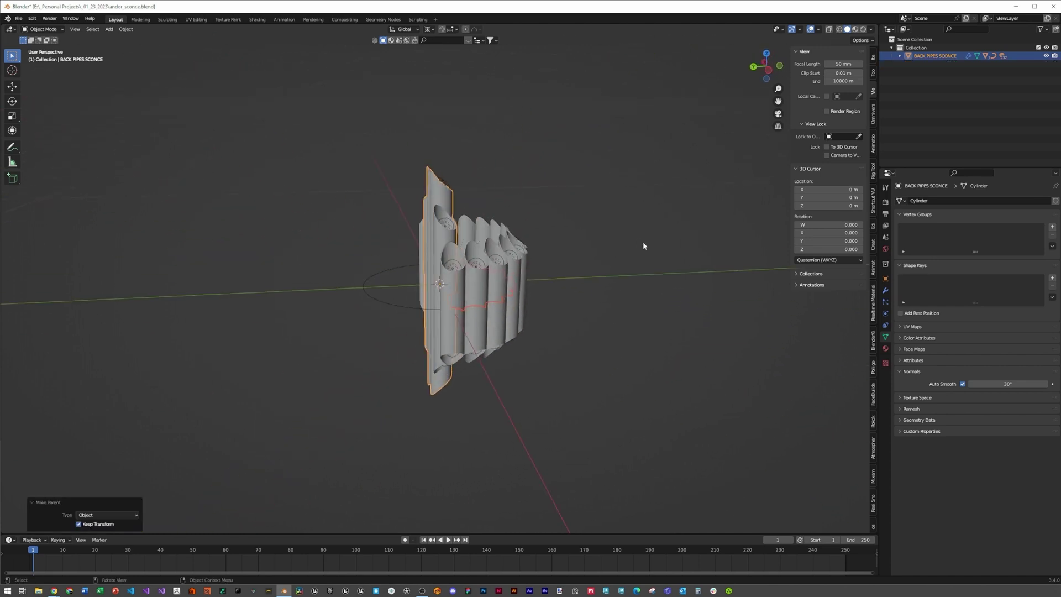
{"action": "left_click", "coordinate": [644, 244]}
{"action": "left_click", "coordinate": [445, 198]}
{"action": "key", "text": "g"}
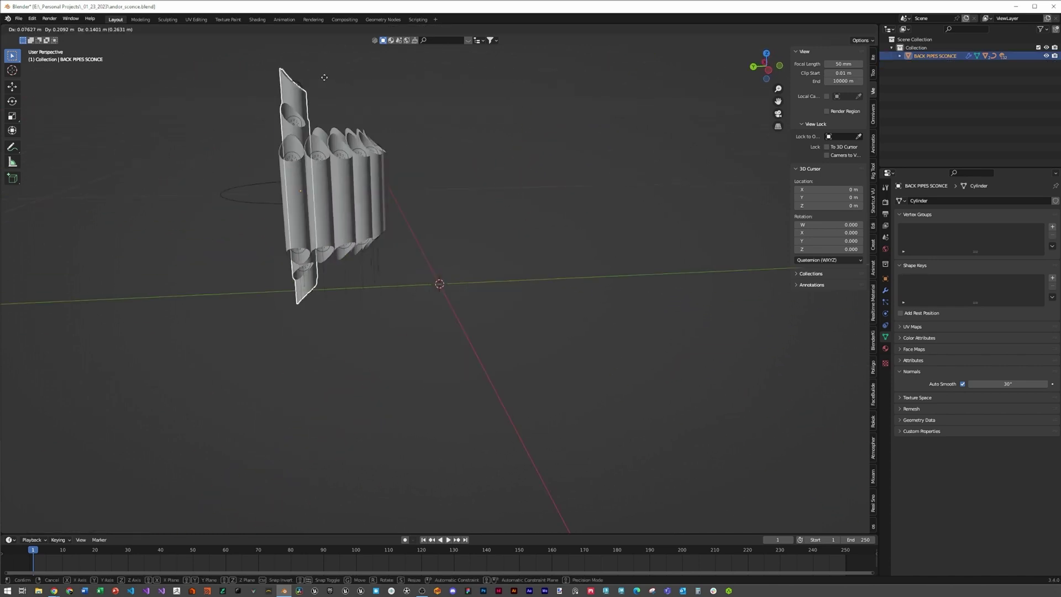
{"action": "right_click", "coordinate": [348, 156]}
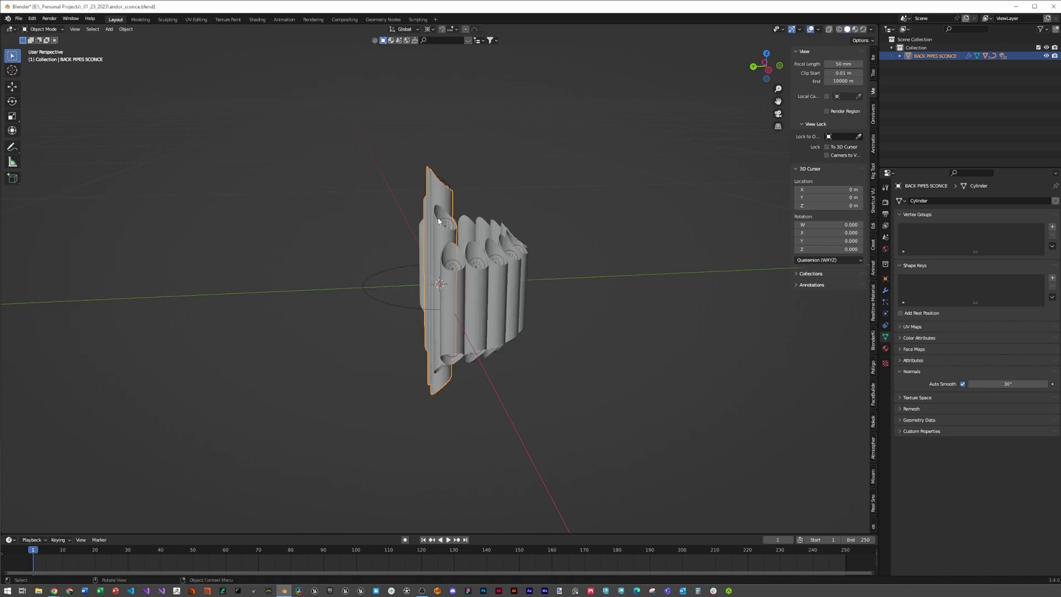
- Switch to top orthographic view and zoom in on the sconce's pipe ring
{"action": "key", "text": "KP_7"}
{"action": "scroll", "coordinate": [463, 285], "scroll_direction": "up", "scroll_amount": 6}
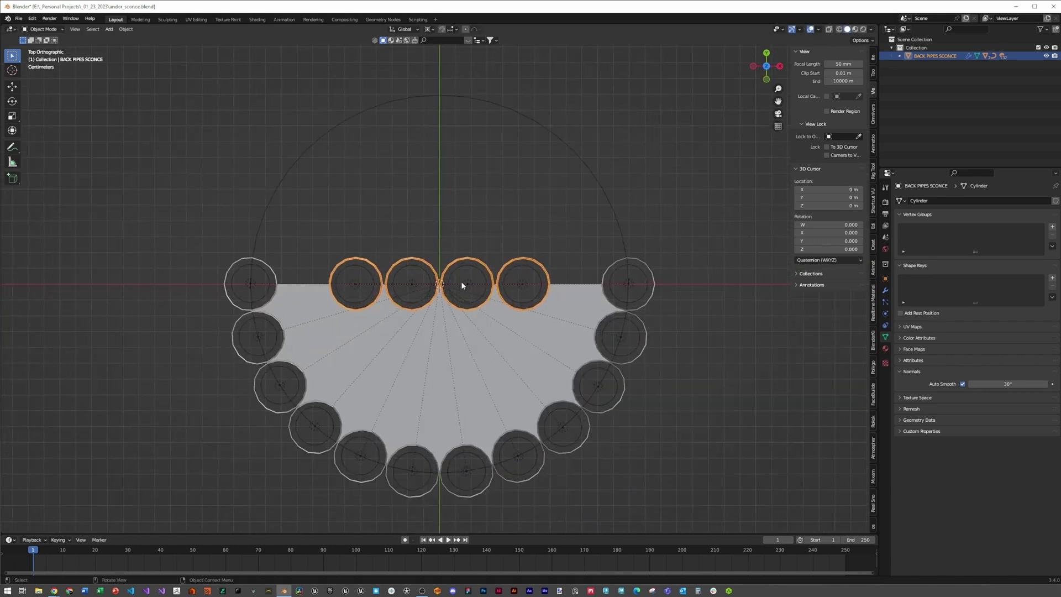
{"action": "key", "text": "g"}
{"action": "key", "text": "z"}
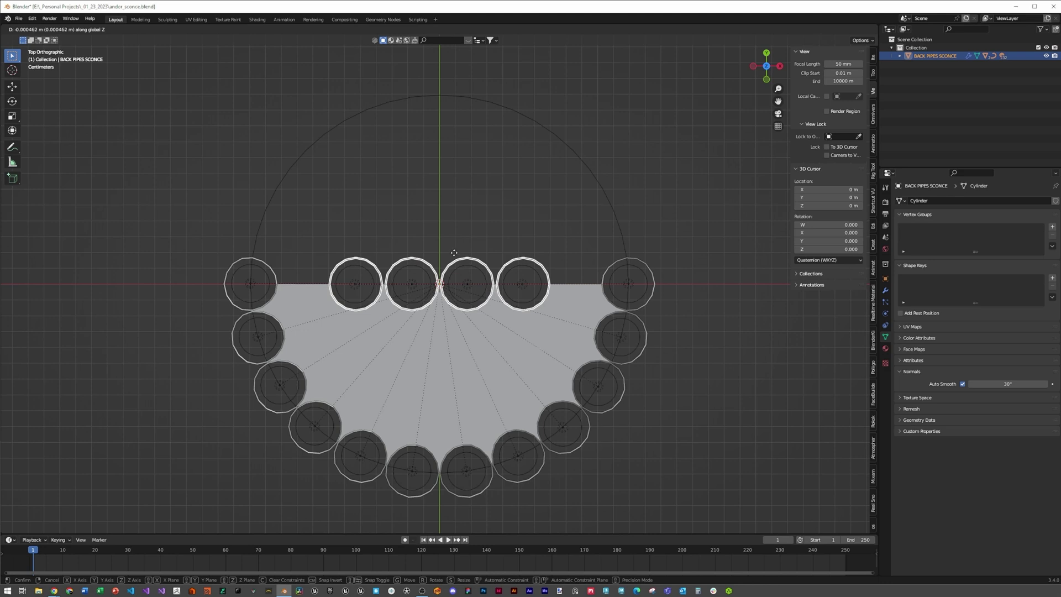
{"action": "right_click", "coordinate": [454, 253]}
{"action": "mouse_move", "coordinate": [526, 247]}
{"action": "middle_mouse_down"}
{"action": "mouse_move", "coordinate": [549, 259]}
{"action": "mouse_move", "coordinate": [541, 235]}
{"action": "middle_mouse_up"}
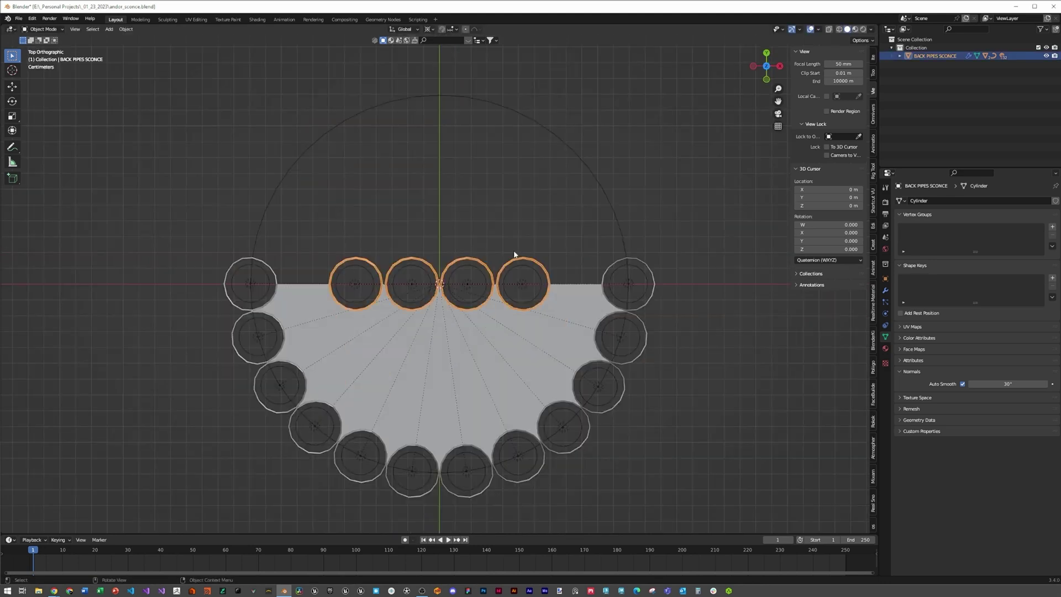
- Move the whole sconce -0.017 m along Y so the back pipes meet the X axis
{"action": "key", "text": "g"}
{"action": "key", "text": "y"}
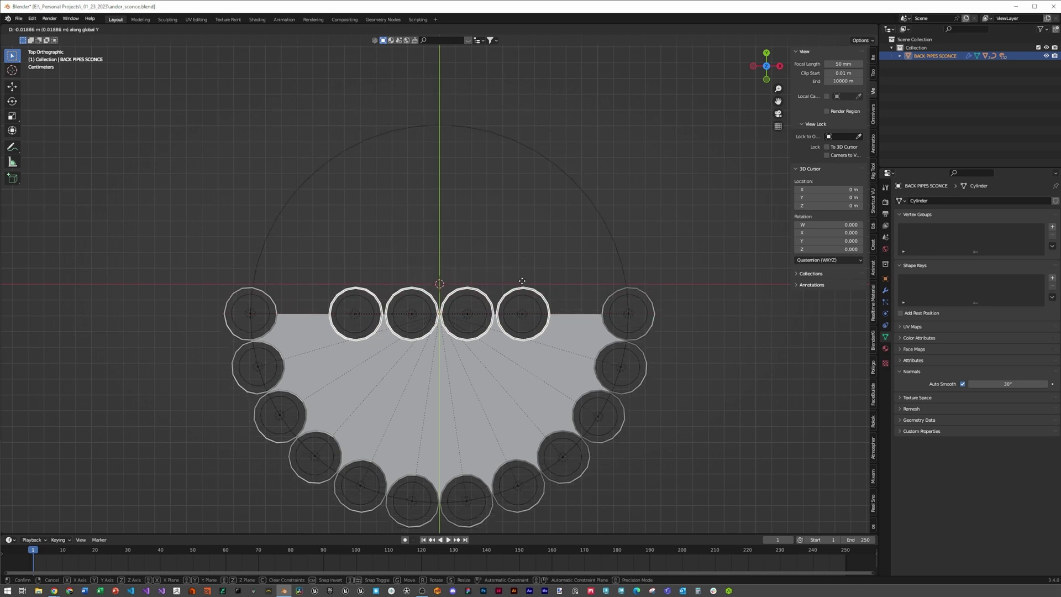
{"action": "left_click", "coordinate": [528, 278]}
{"action": "scroll", "coordinate": [422, 287], "scroll_direction": "up", "scroll_amount": 7}
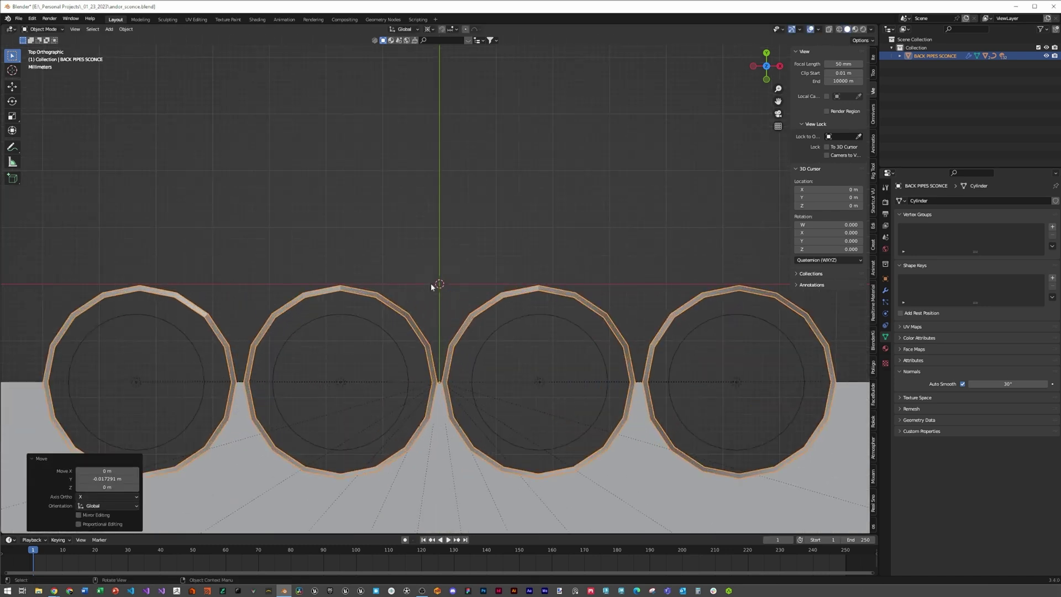
{"action": "scroll", "coordinate": [430, 283], "scroll_direction": "down", "scroll_amount": 2}
{"action": "scroll", "coordinate": [457, 280], "scroll_direction": "down", "scroll_amount": 8}
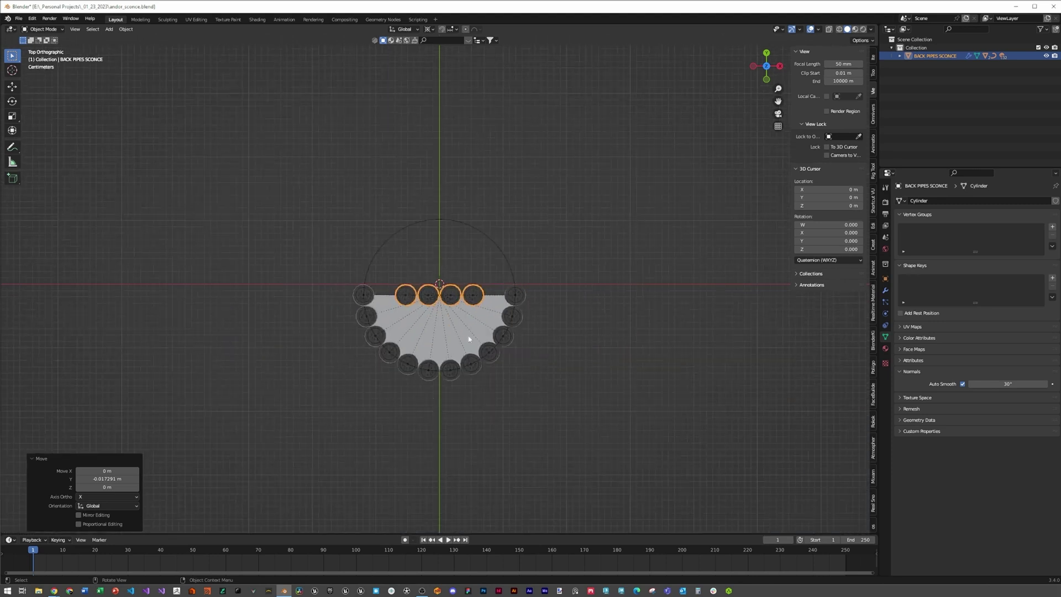
{"action": "middle_click_drag", "start_coordinate": [457, 279], "coordinate": [504, 258]}
- Add a plane, scale it to 0.532 and rotate it 90° on X to stand upright
{"action": "key", "text": "shift+a"}
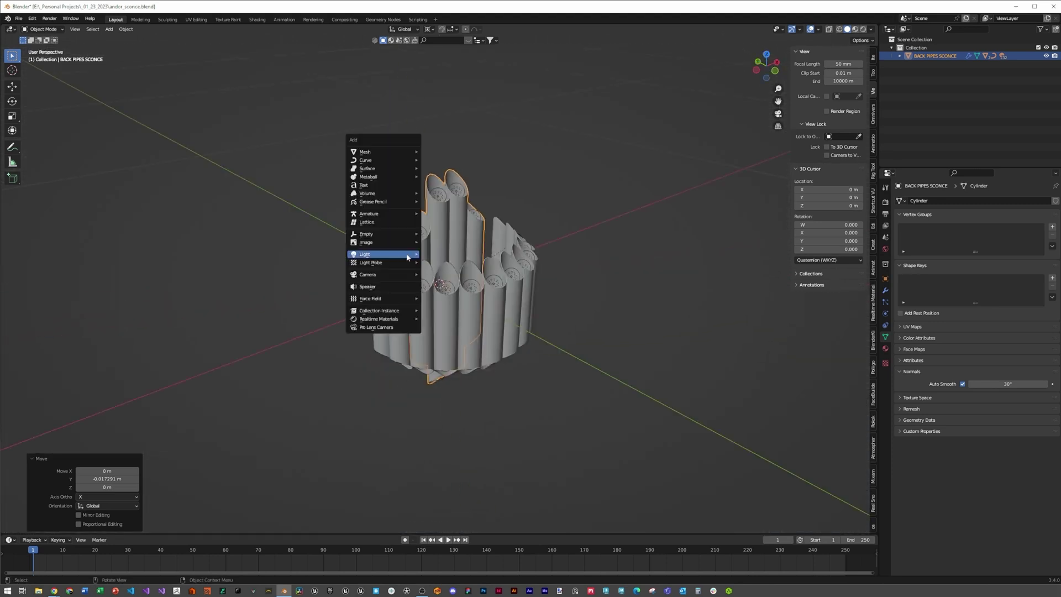
{"action": "mouse_move", "coordinate": [405, 154]}
{"action": "left_click", "coordinate": [441, 152]}
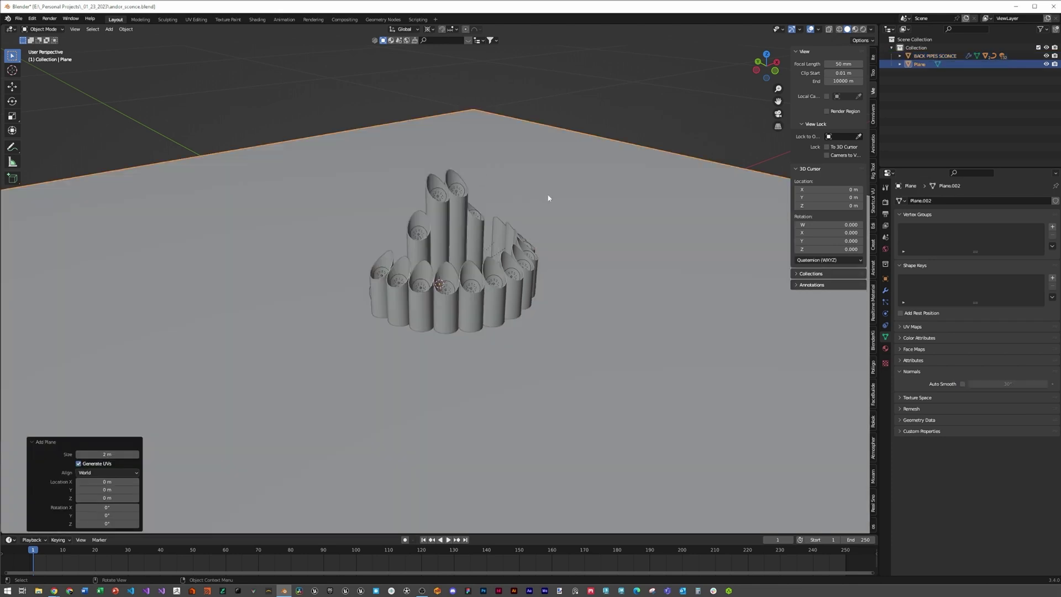
{"action": "key", "text": "s"}
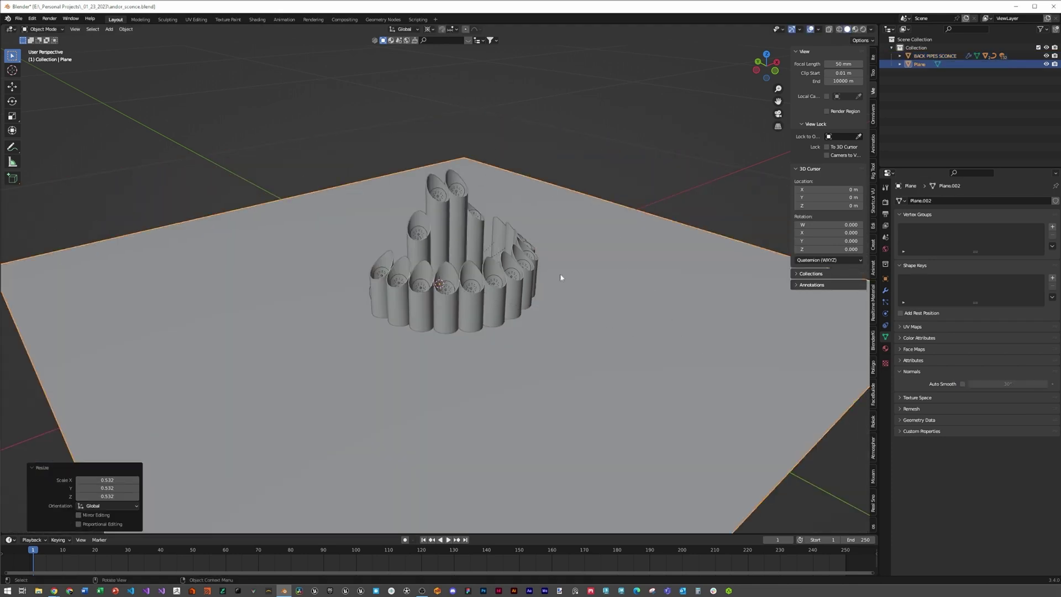
{"action": "left_click", "coordinate": [560, 262]}
{"action": "type", "text": "rx90"}
{"action": "key", "text": "Return"}
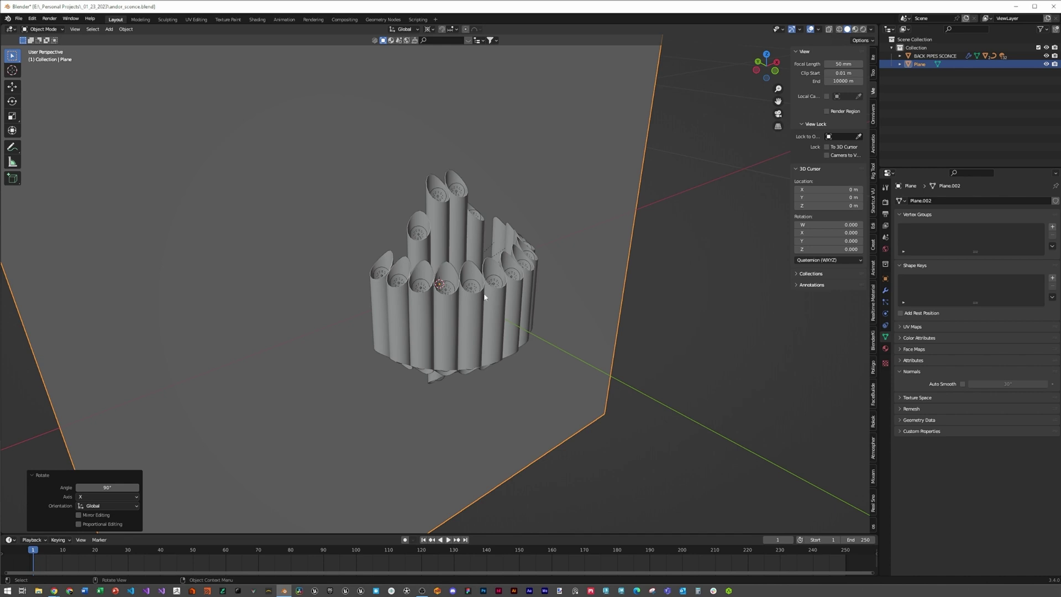
{"action": "middle_click_drag", "start_coordinate": [559, 261], "coordinate": [508, 287]}
{"action": "scroll", "coordinate": [397, 263], "scroll_direction": "down", "scroll_amount": 8}
{"action": "scroll", "coordinate": [420, 271], "scroll_direction": "up", "scroll_amount": 5}
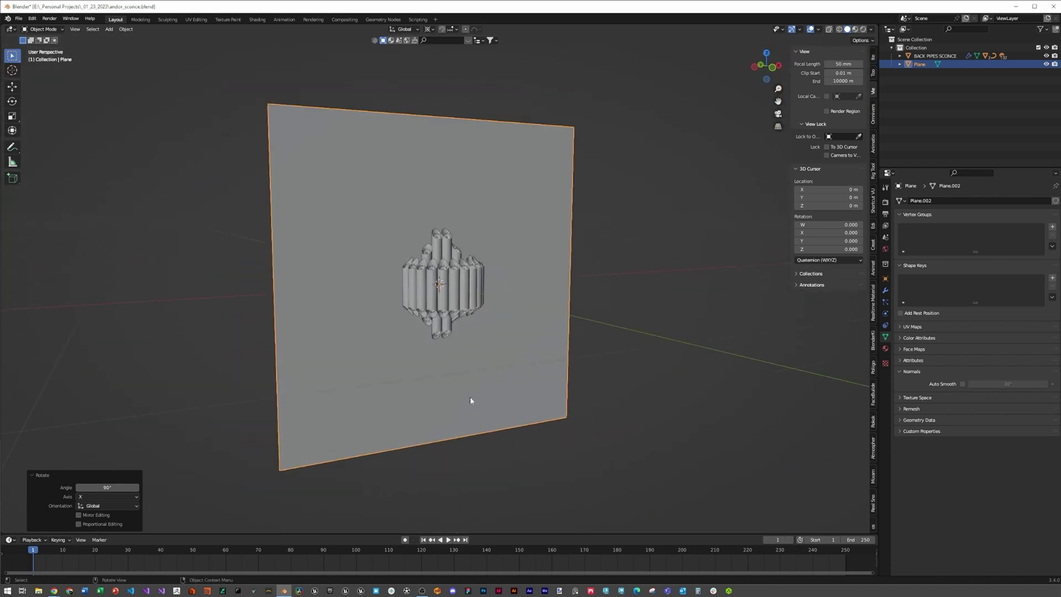
- Inset the plane's face twice in Edit Mode, a thick then a thinner border
{"action": "key", "text": "Tab"}
{"action": "key", "text": "i"}
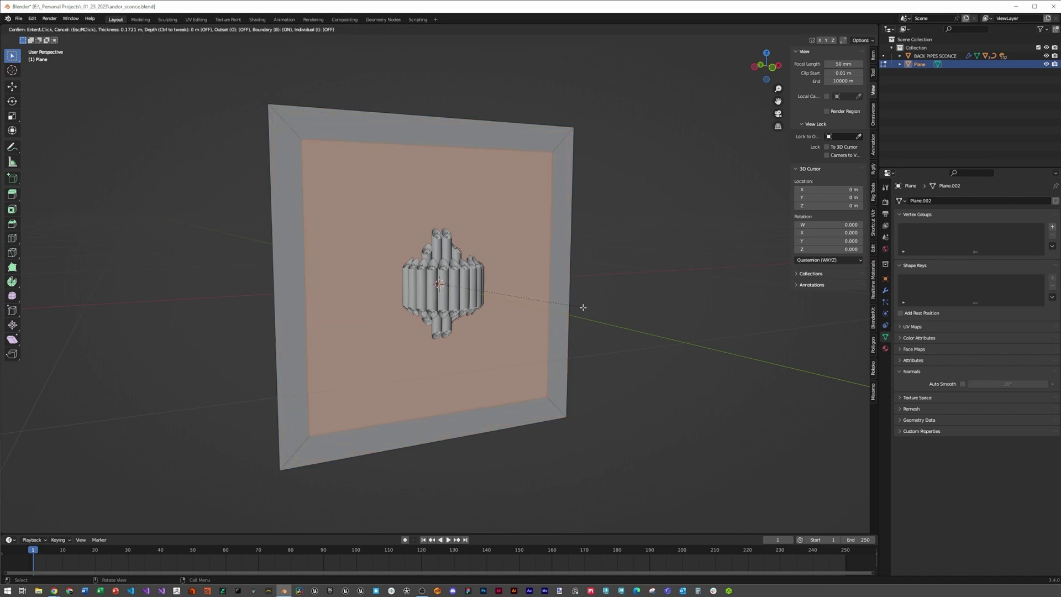
{"action": "left_click", "coordinate": [581, 306]}
{"action": "key", "text": "i"}
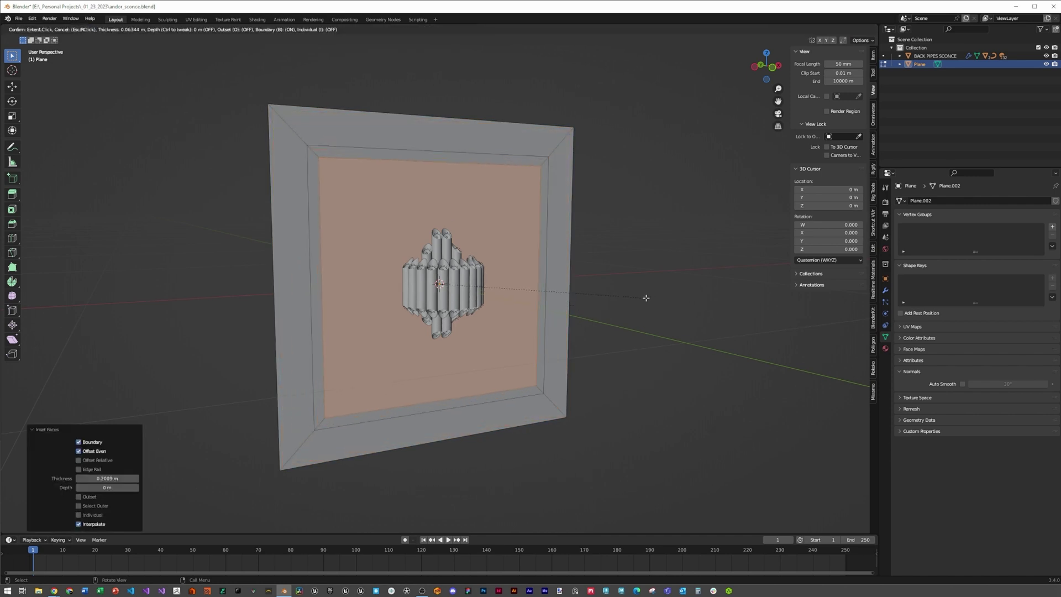
{"action": "left_click", "coordinate": [644, 298]}
- Add two edge loops in the border and push them back along Y to recess the frame
{"action": "key", "text": "ctrl+r"}
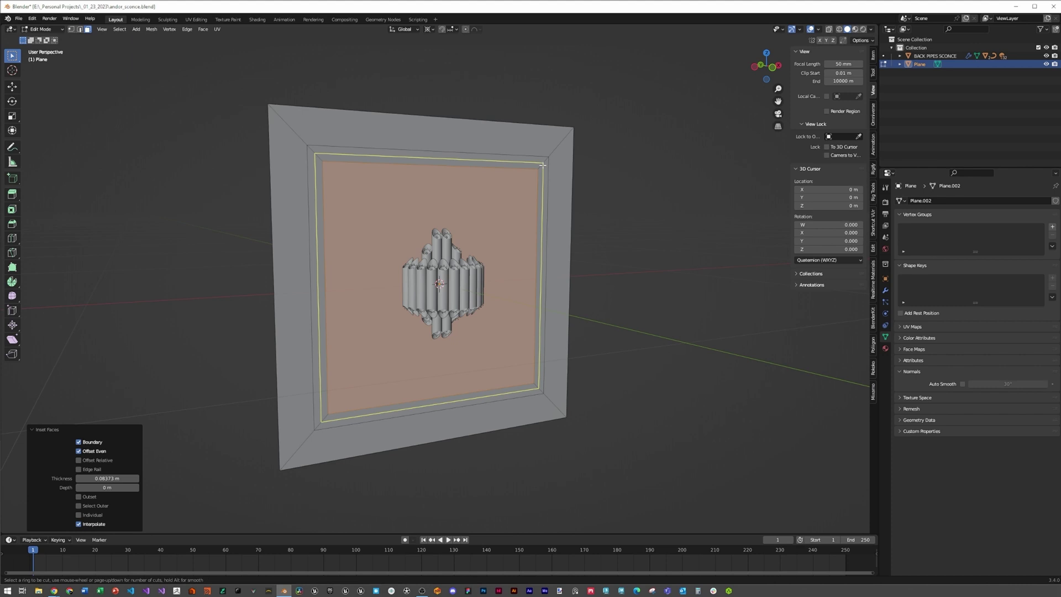
{"action": "scroll", "coordinate": [542, 164], "scroll_direction": "up", "scroll_amount": 1}
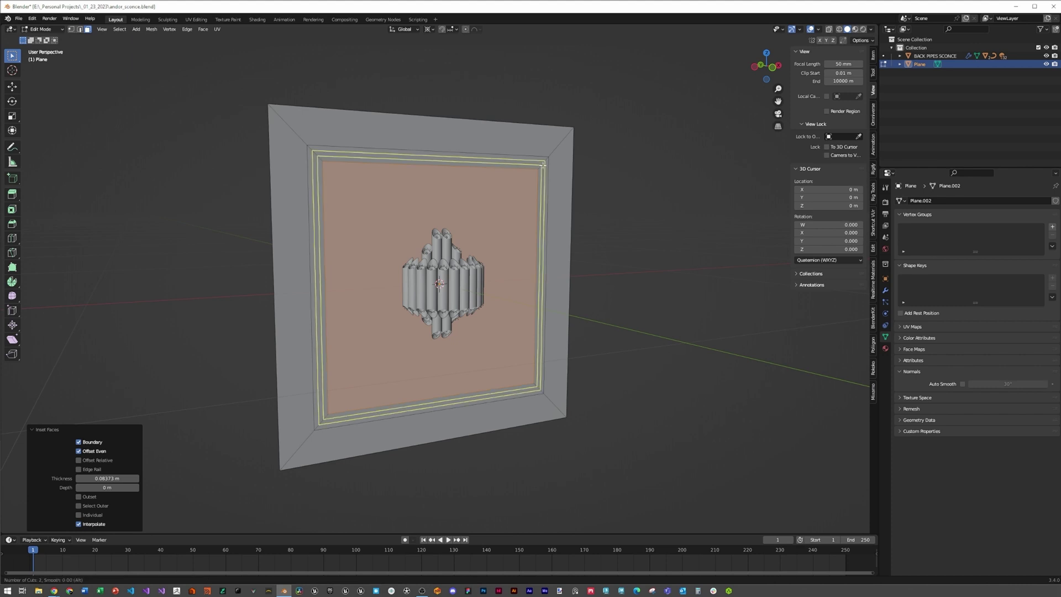
{"action": "left_click", "coordinate": [543, 165]}
{"action": "right_click", "coordinate": [543, 164]}
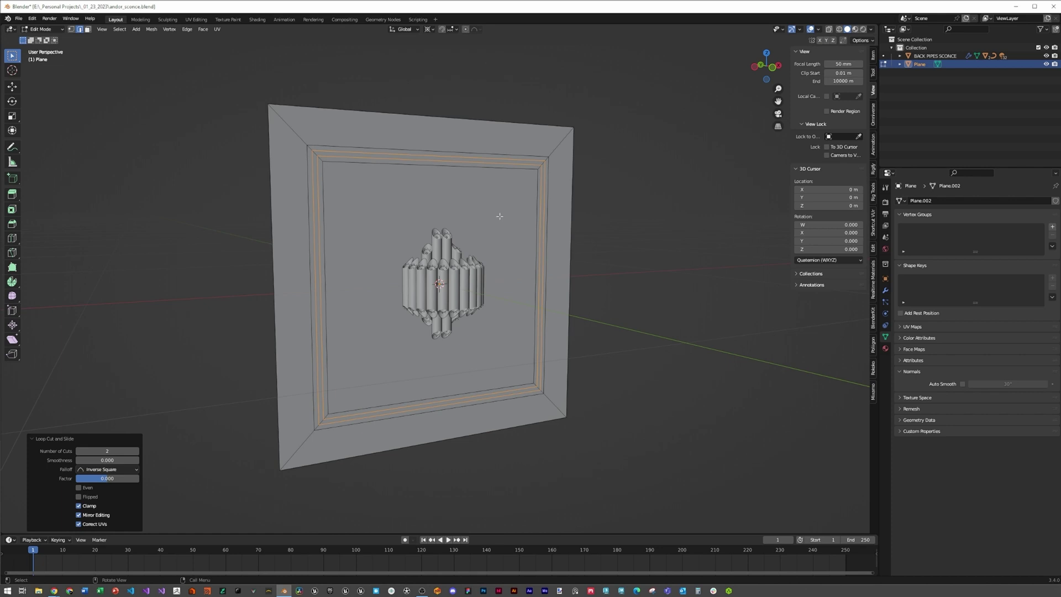
{"action": "middle_click_drag", "start_coordinate": [499, 216], "coordinate": [530, 230]}
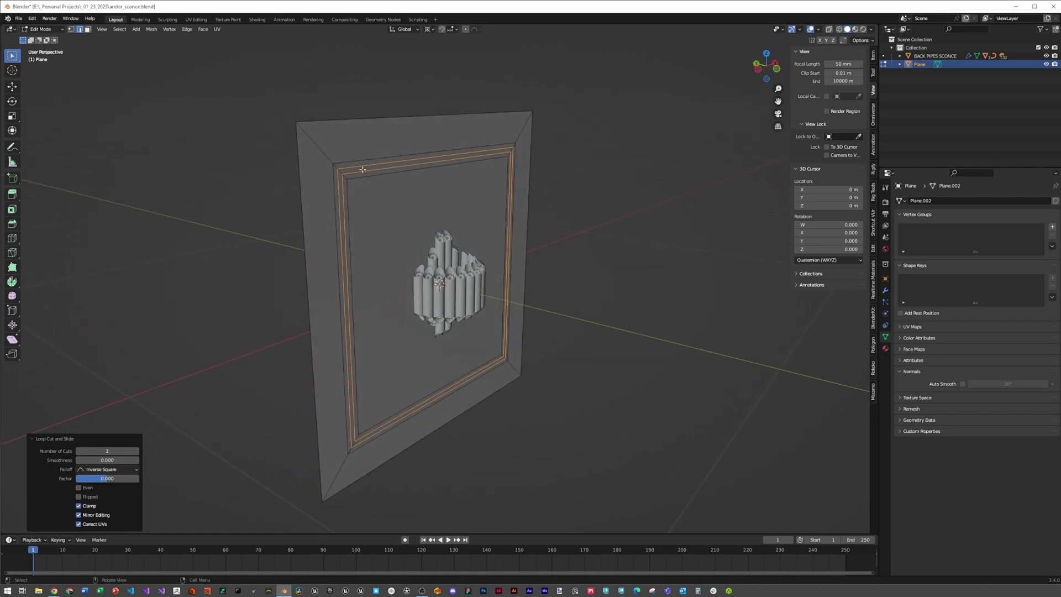
{"action": "key", "text": "g"}
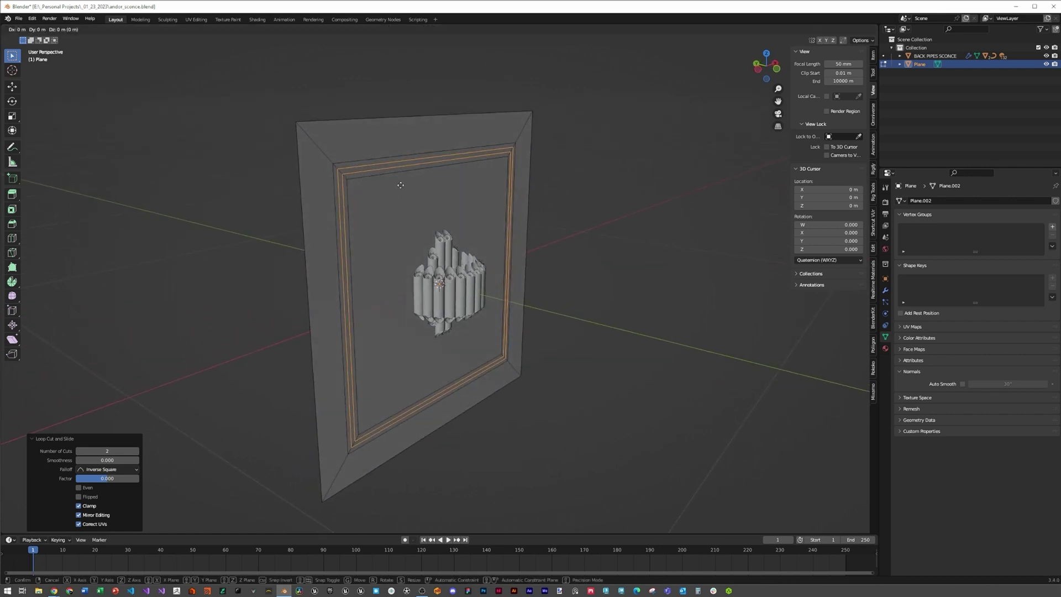
{"action": "key", "text": "y"}
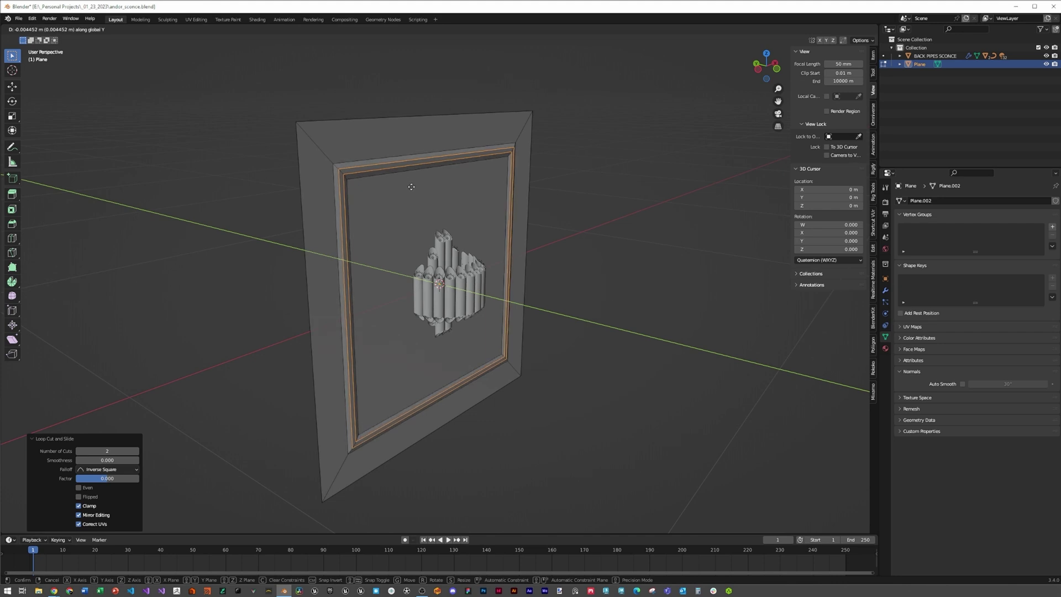
{"action": "left_click", "coordinate": [415, 184]}
{"action": "key", "text": "Tab"}
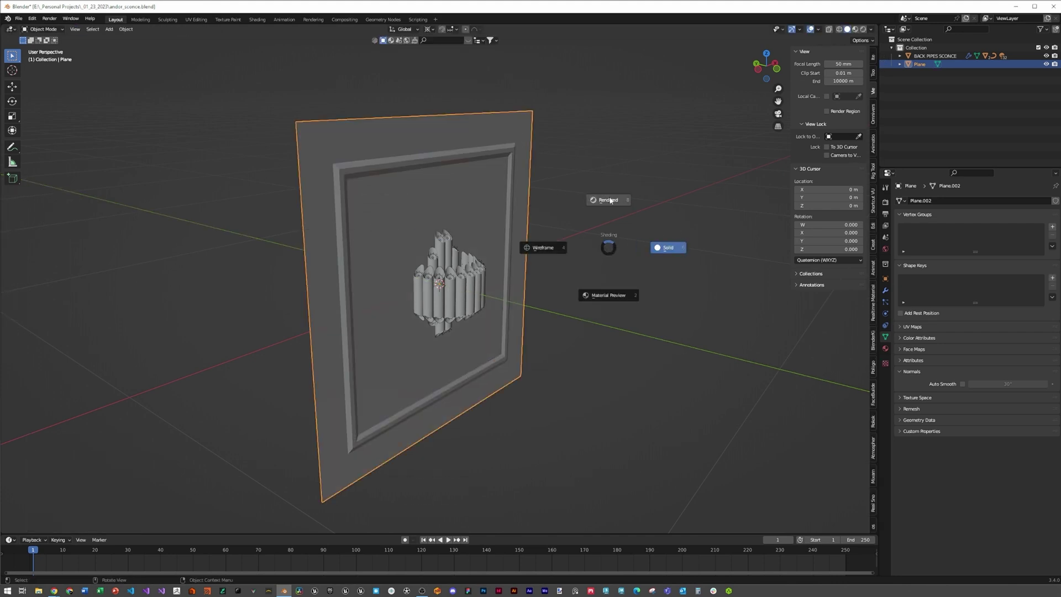
- Switch the viewport to Rendered shading and view the sconce head-on
{"action": "left_click", "coordinate": [610, 200]}
{"action": "middle_click_drag", "start_coordinate": [601, 216], "coordinate": [573, 282]}
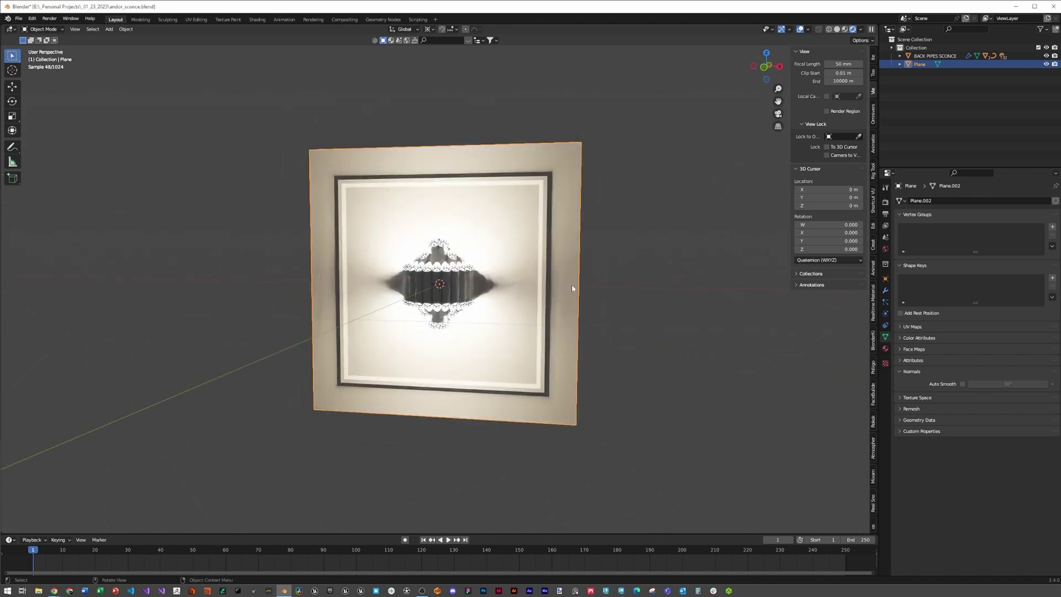
{"action": "scroll", "coordinate": [571, 284], "scroll_direction": "up", "scroll_amount": 4}
{"action": "middle_click_drag", "start_coordinate": [501, 284], "coordinate": [558, 265]}
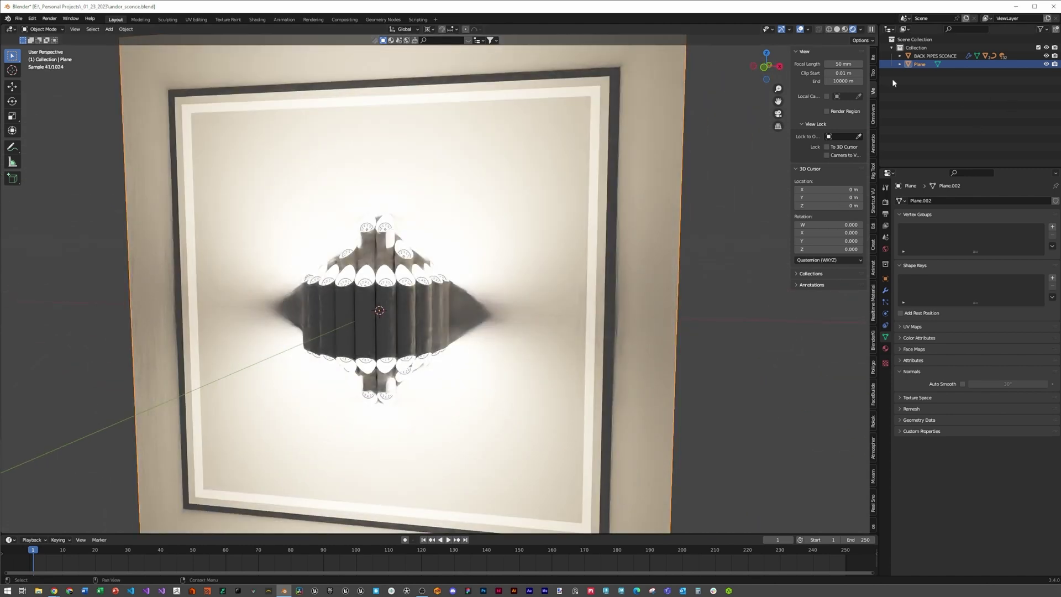
- Expand BACK PIPES SCONCE in the Outliner and inspect a 1 W Point light's settings
{"action": "left_click", "coordinate": [900, 55]}
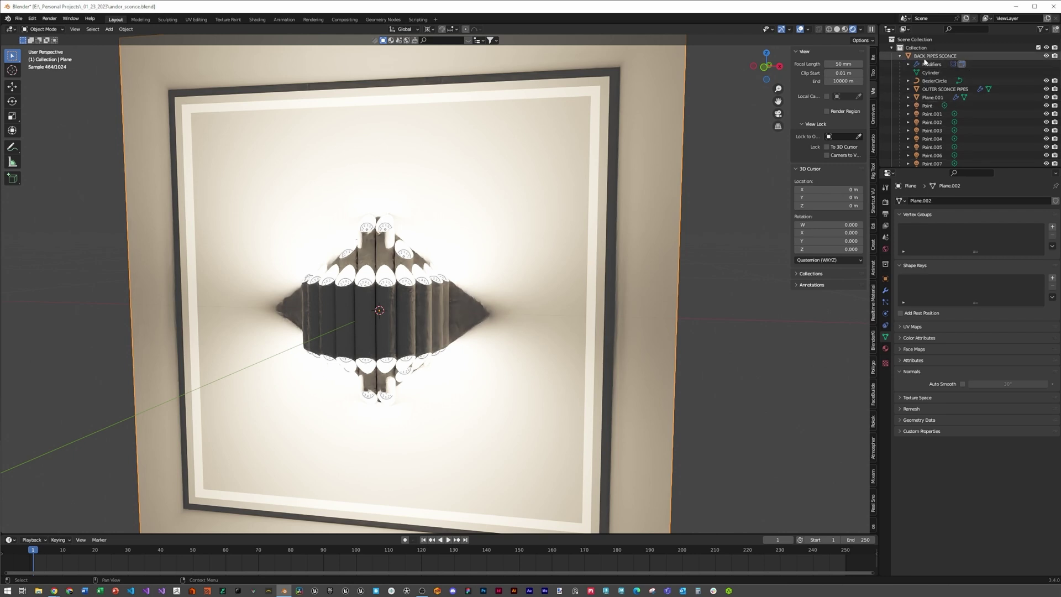
{"action": "scroll", "coordinate": [921, 88], "scroll_direction": "down", "scroll_amount": 10}
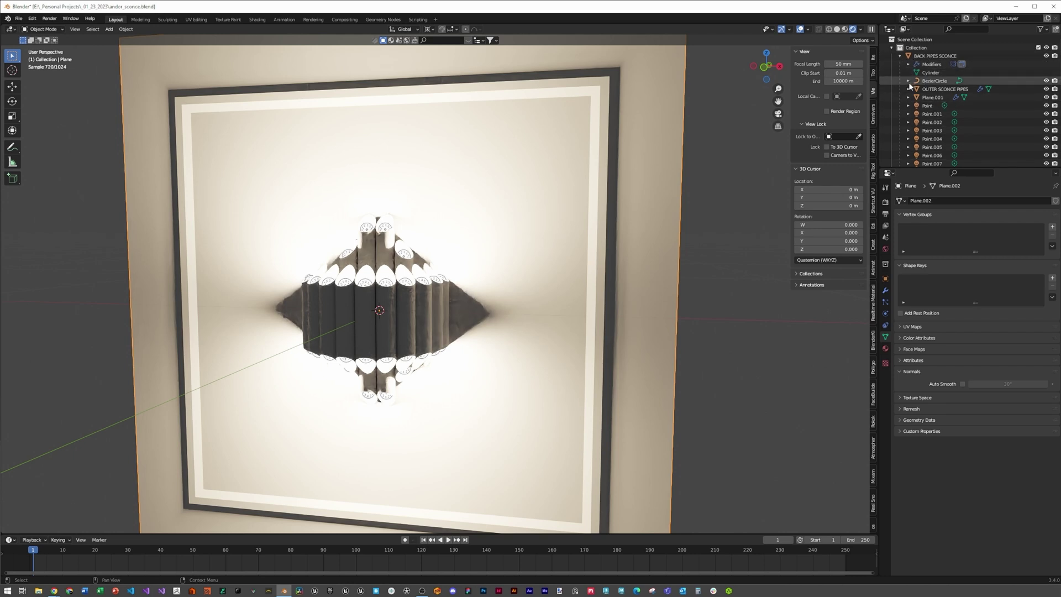
{"action": "left_click", "coordinate": [930, 109]}
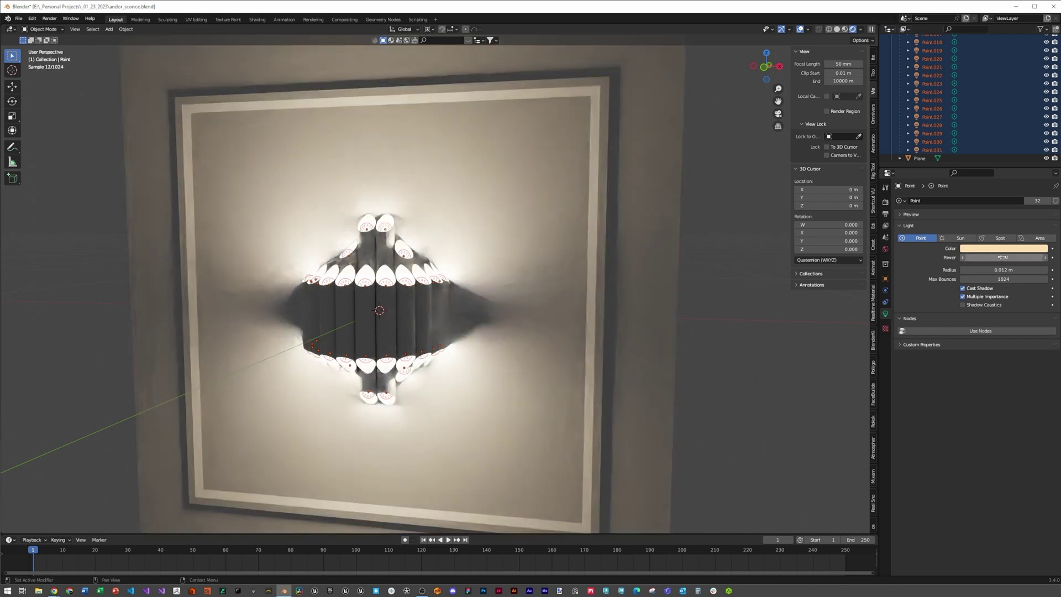
{"action": "middle_click_drag", "start_coordinate": [552, 248], "coordinate": [656, 244]}
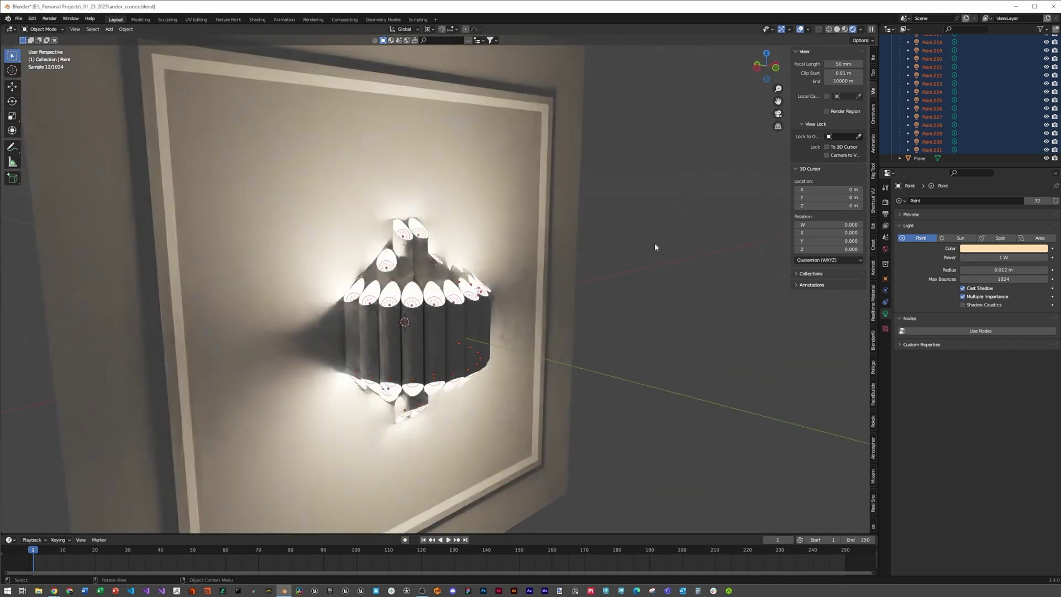
{"action": "left_click", "coordinate": [656, 244]}
{"action": "middle_click_drag", "start_coordinate": [682, 277], "coordinate": [408, 370]}
{"action": "left_click", "coordinate": [407, 371]}
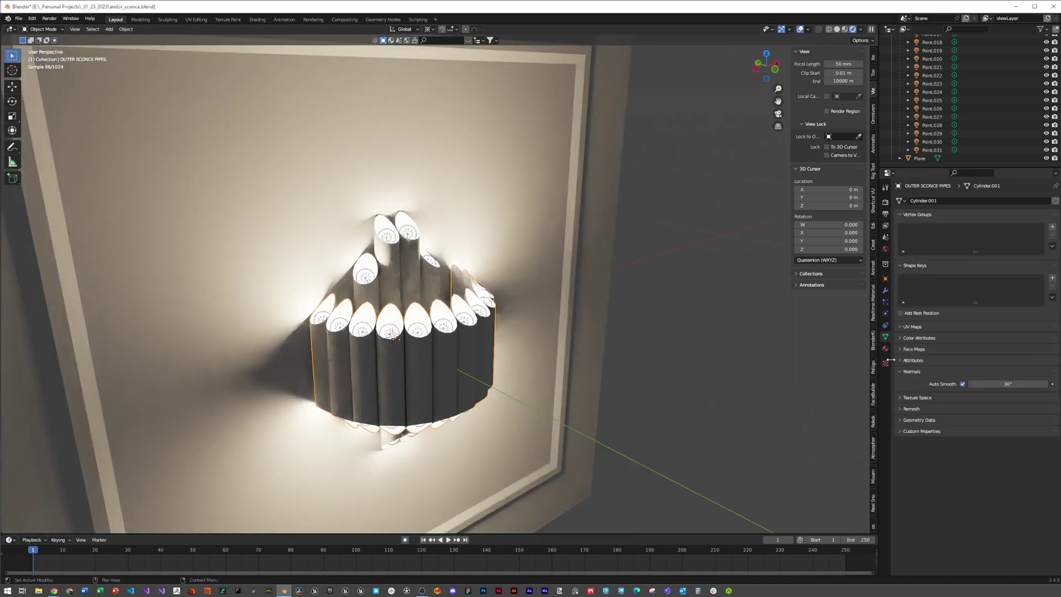
- Give OUTER SCONCE PIPES a new orange material with Metallic 1 and Roughness 0.247
{"action": "left_click", "coordinate": [886, 349]}
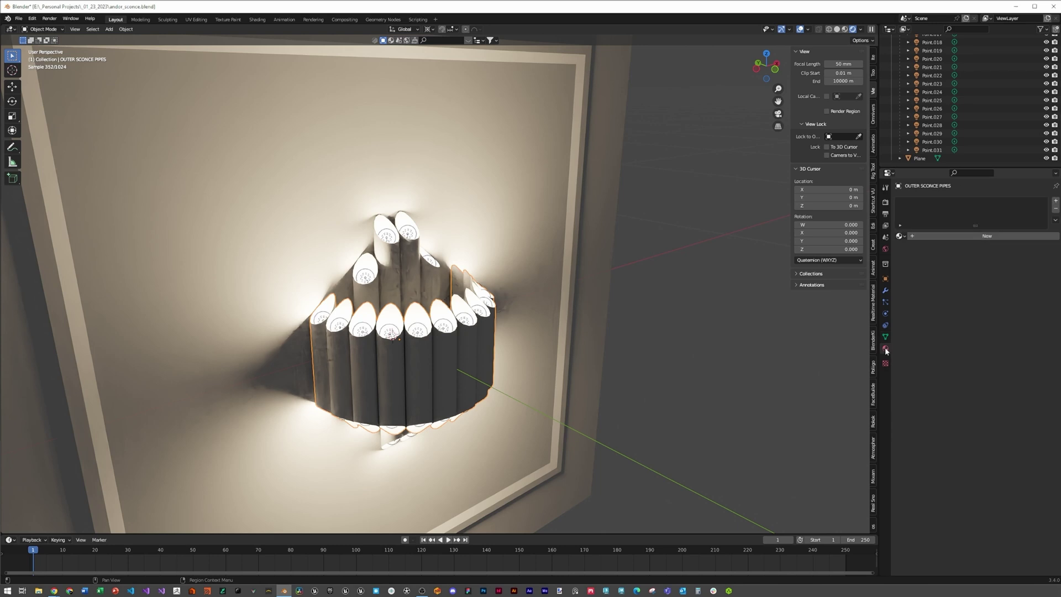
{"action": "left_click", "coordinate": [928, 236]}
{"action": "left_click", "coordinate": [988, 309]}
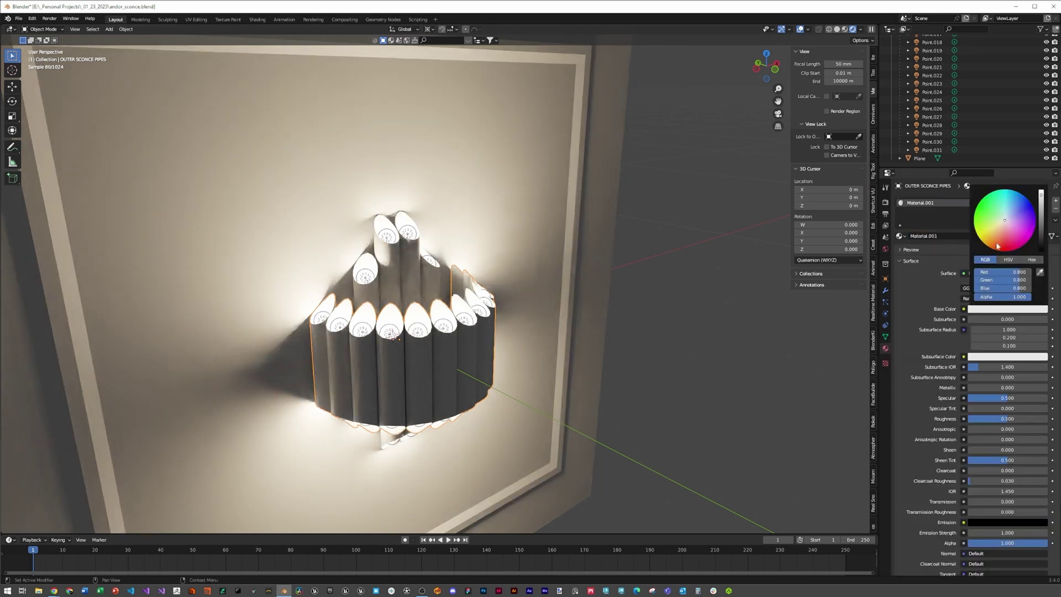
{"action": "left_click", "coordinate": [1000, 230]}
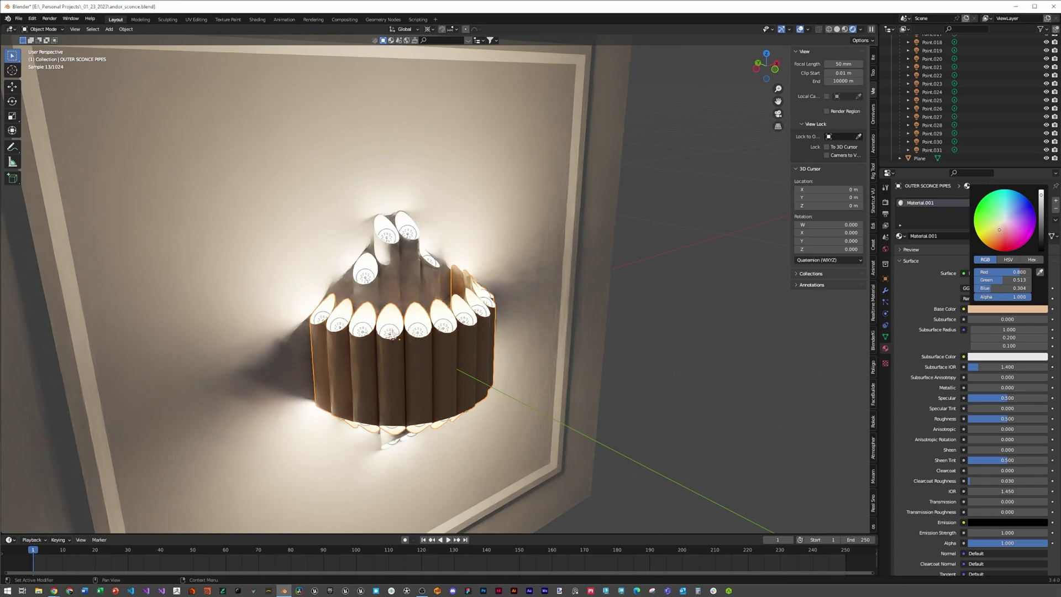
{"action": "left_click_drag", "start_coordinate": [989, 387], "coordinate": [999, 389]}
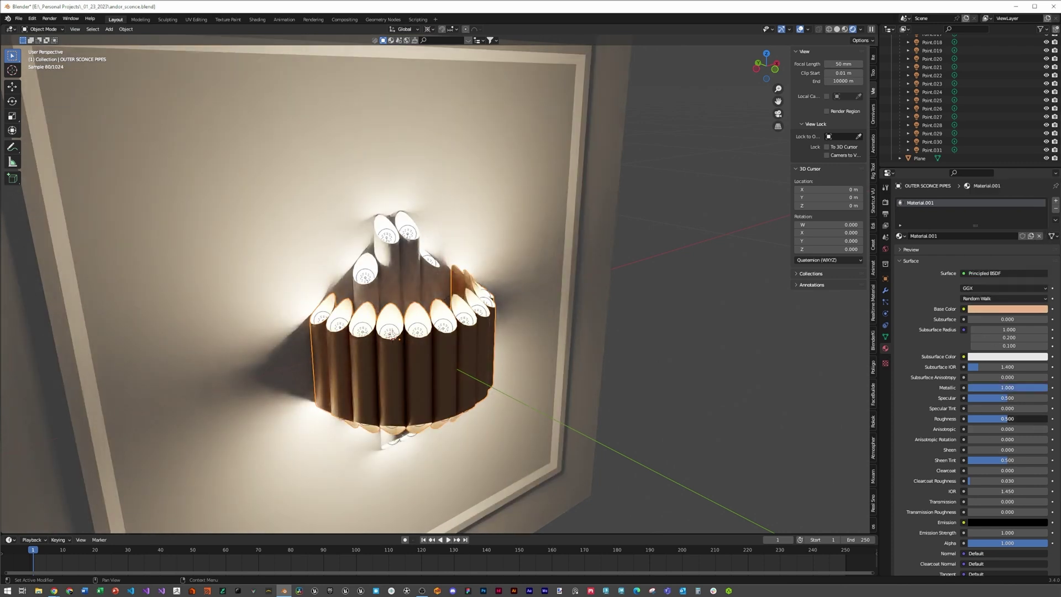
{"action": "left_click_drag", "start_coordinate": [1007, 418], "coordinate": [990, 418]}
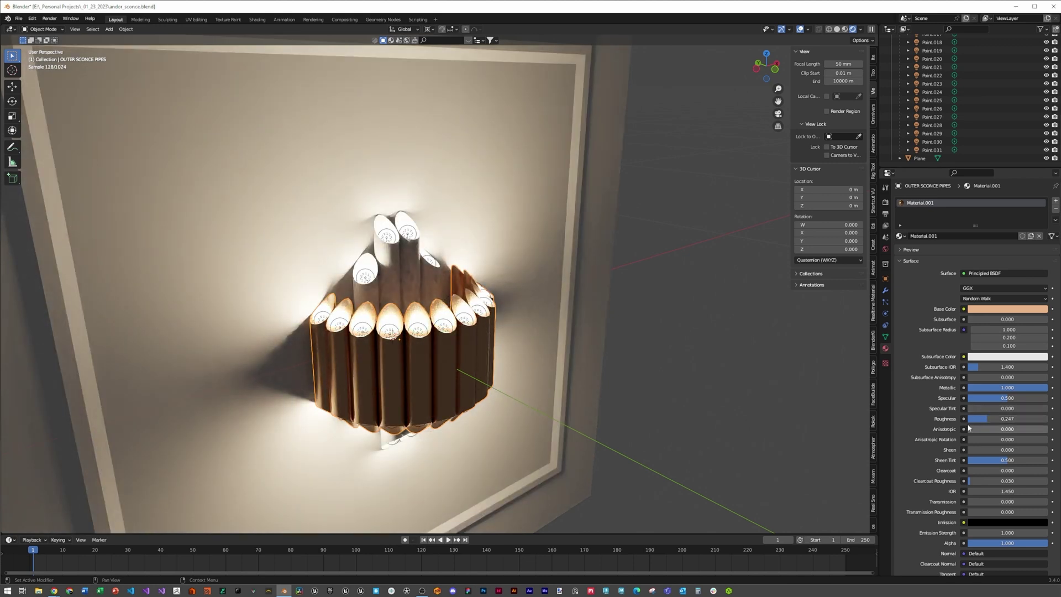
- Link the copper material from OUTER SCONCE PIPES to BACK PIPES SCONCE and Plane.001
{"action": "left_click", "coordinate": [412, 281]}
{"action": "middle_click_drag", "start_coordinate": [466, 284], "coordinate": [470, 328]}
{"action": "left_click", "coordinate": [475, 338]}
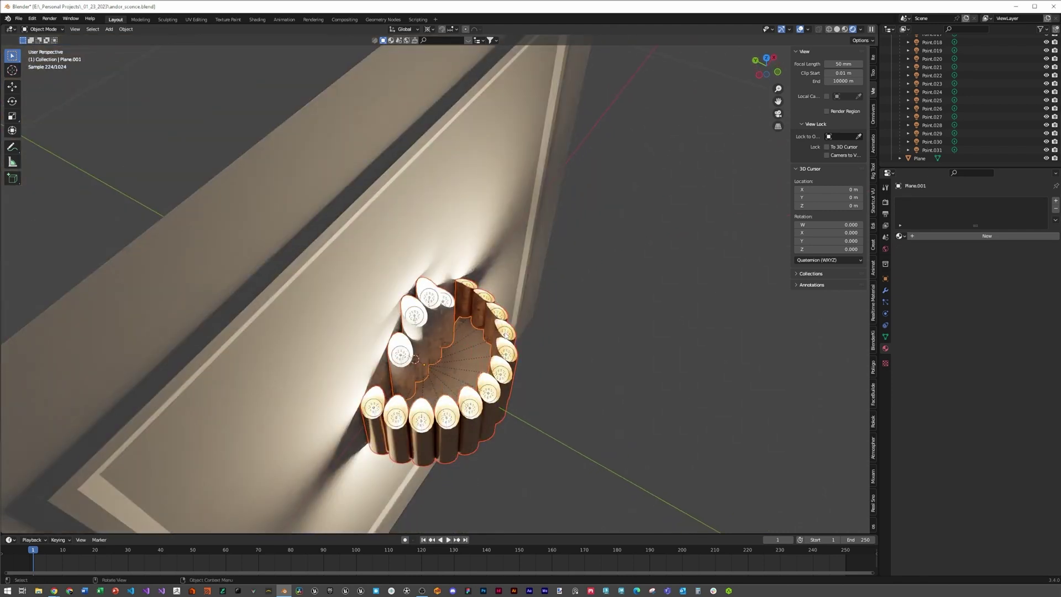
{"action": "middle_click_drag", "start_coordinate": [517, 388], "coordinate": [499, 357]}
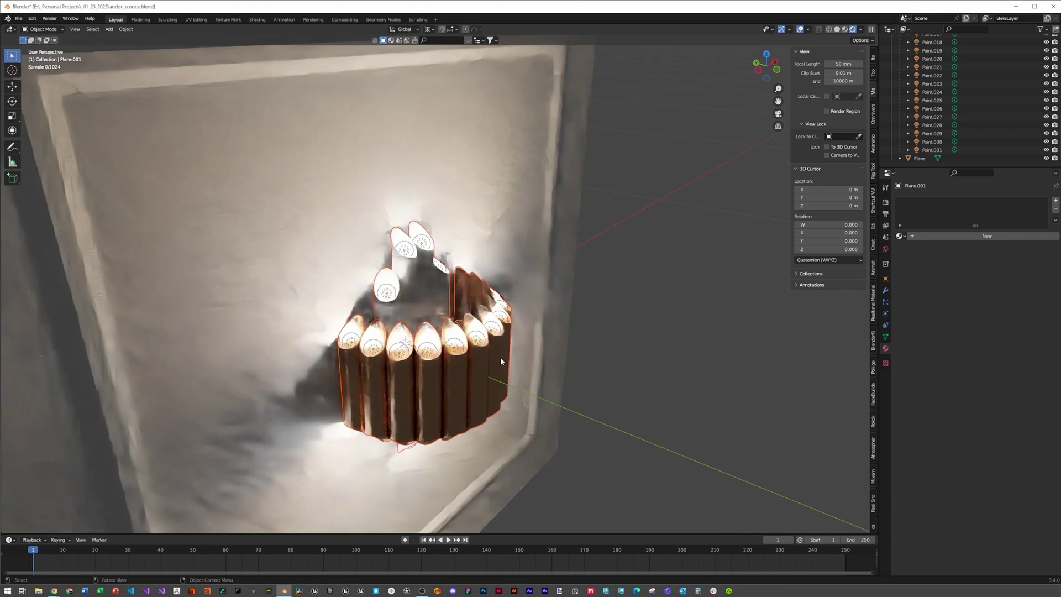
{"action": "left_click", "coordinate": [430, 383]}
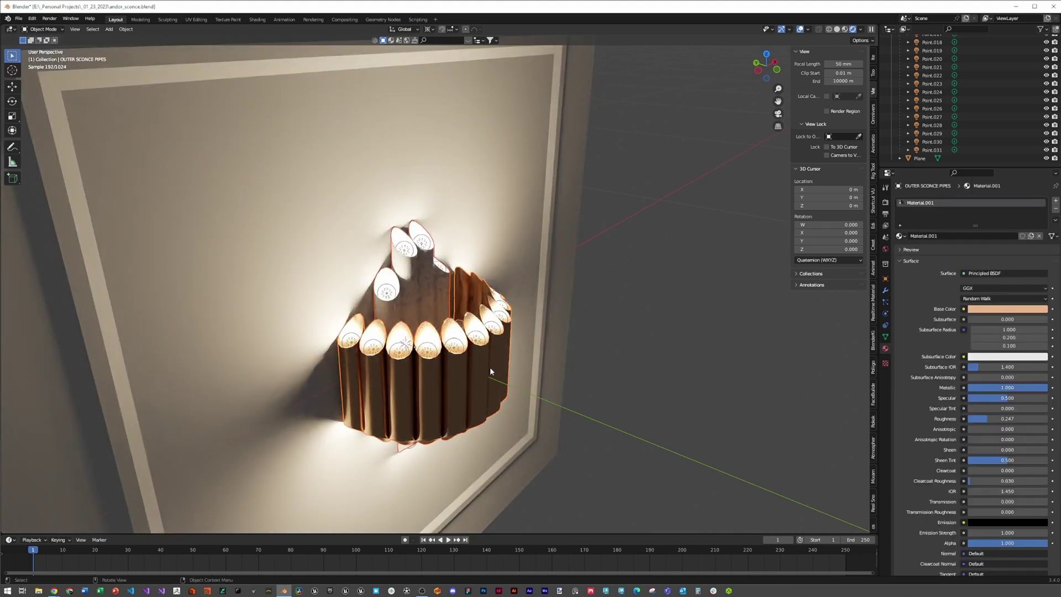
{"action": "key", "text": "ctrl+l"}
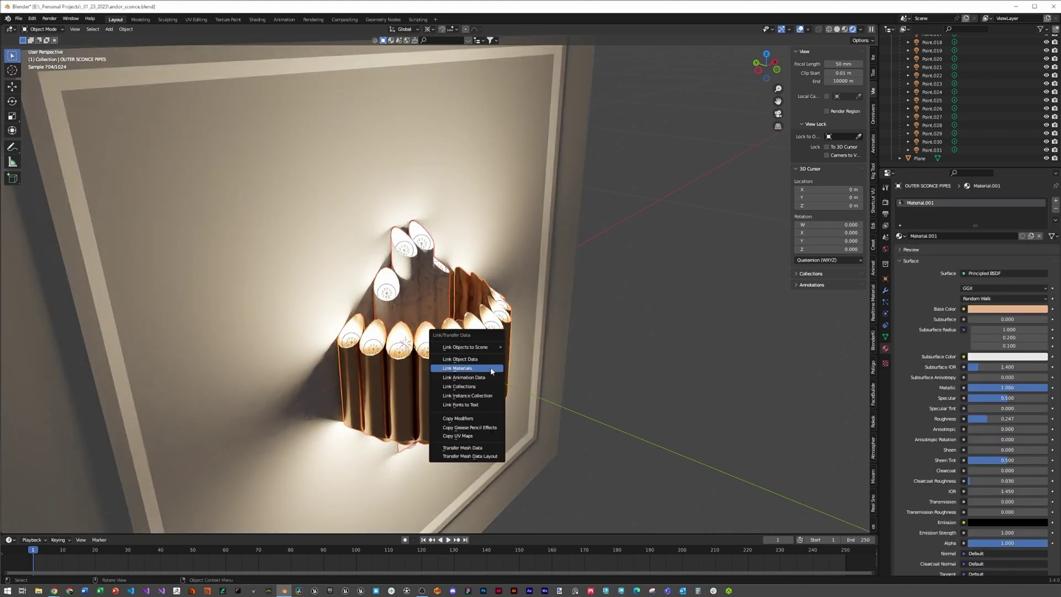
{"action": "left_click", "coordinate": [490, 367]}
{"action": "middle_click_drag", "start_coordinate": [506, 368], "coordinate": [558, 339]}
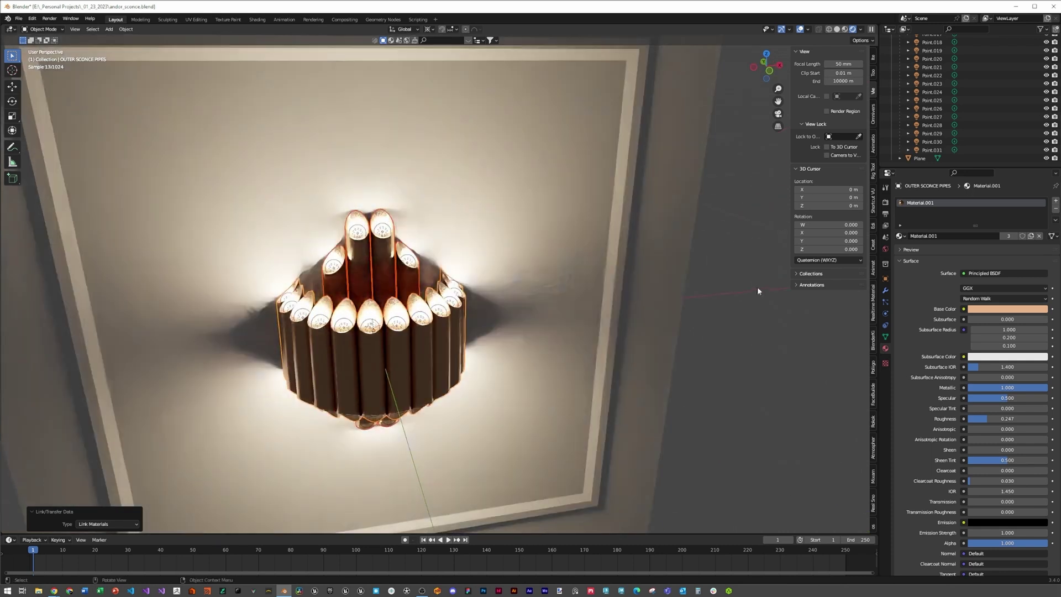